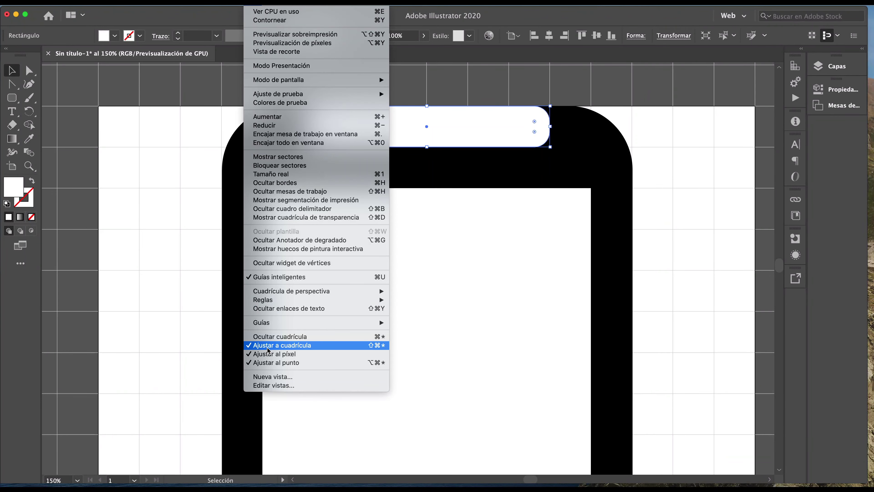
- With Snap to Grid toggled, move the speaker slot down into the black band and shorten it
left_click(282, 345)
left_click_drag(384, 131, 385, 153)
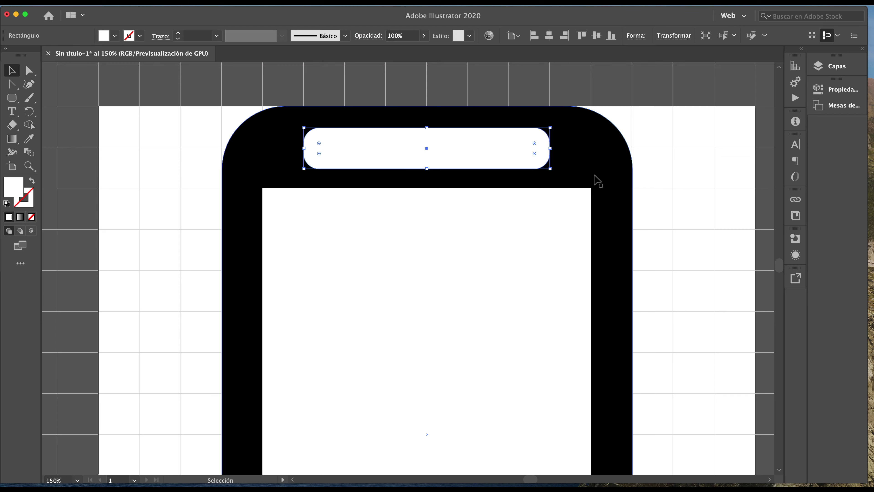
key("super+minus")
key("super+minus")
scroll(506, 210, "right", 3)
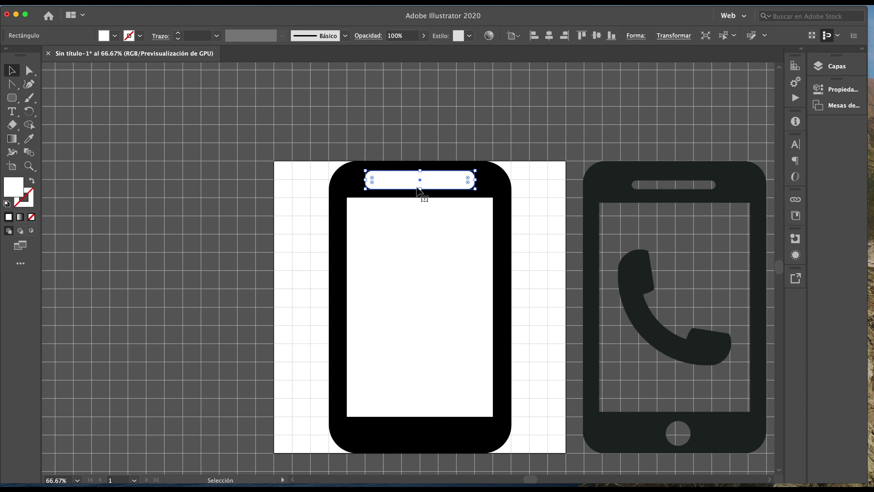
left_click_drag(420, 189, 419, 184)
- Show the speaker slot in the Properties panel to confirm its 24 px height
left_click(275, 2)
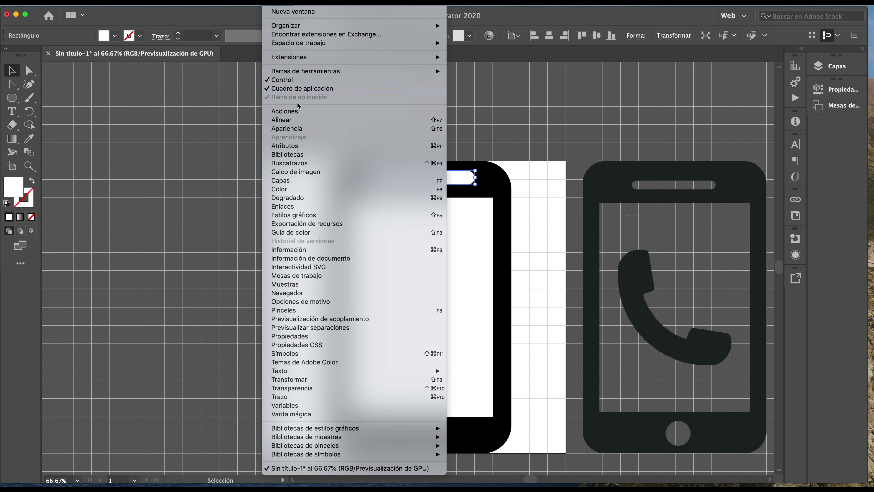
left_click(292, 322)
left_click(752, 149)
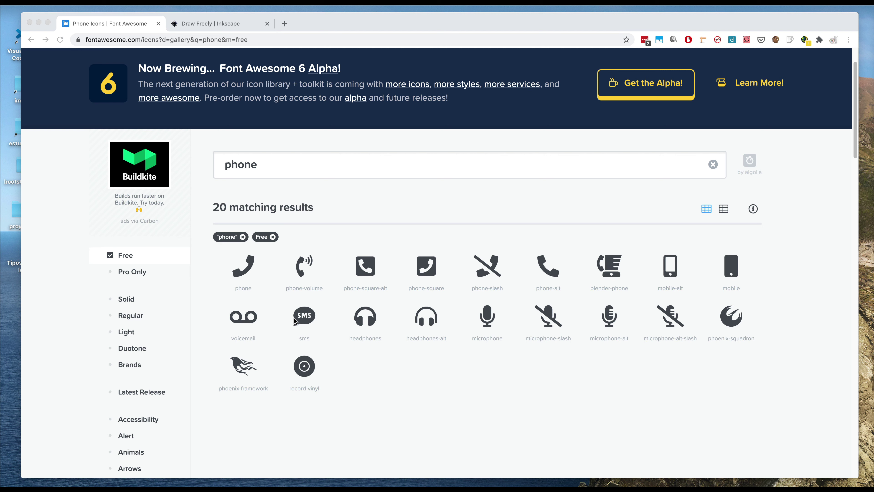
- Close the Inkscape website tab, returning to Font Awesome's 20 free phone icon results
key("super+Tab")
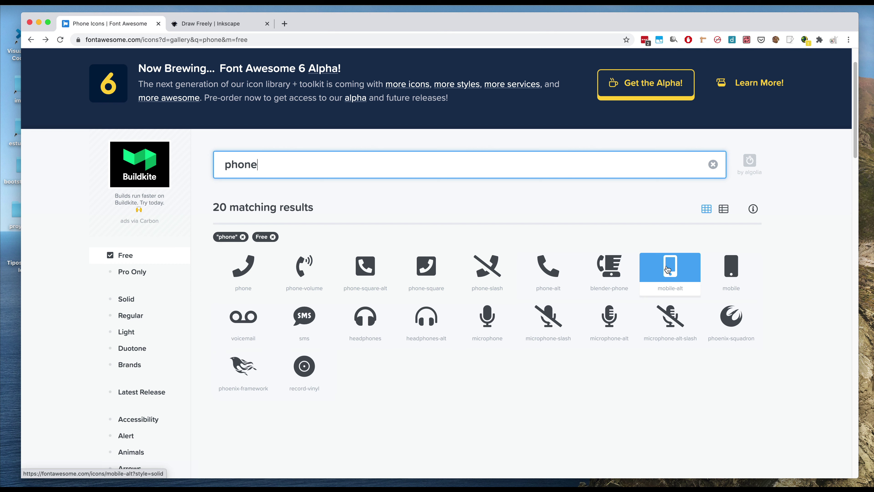
left_click(229, 24)
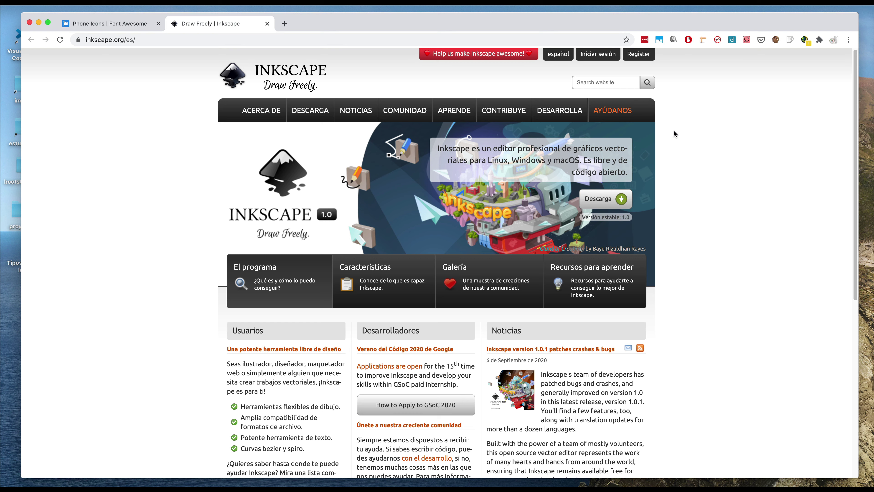
left_click(267, 23)
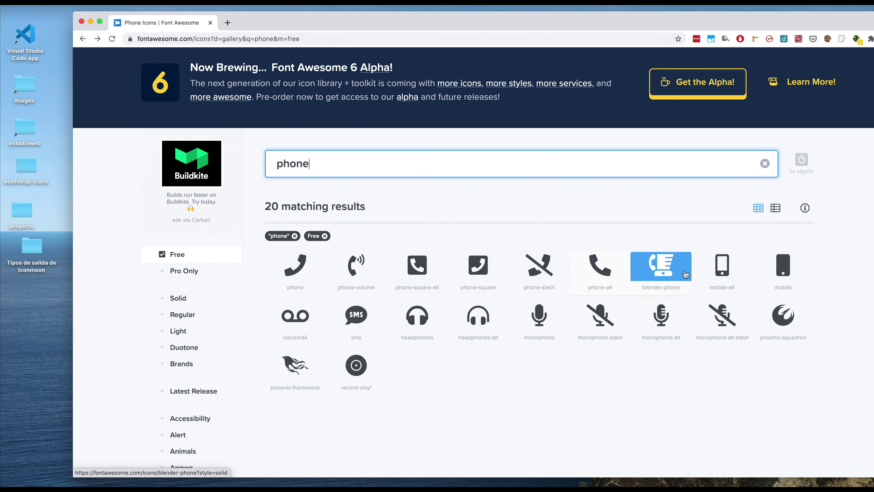
- Filter the phone results to Pro Only, scroll the 110 icons, then drag from the Tipos de salida de Iconmoon folder
left_click(719, 268)
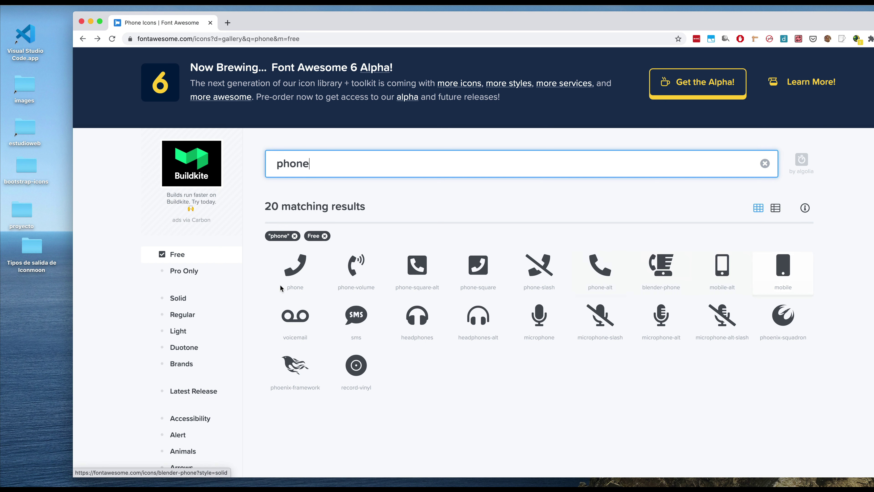
left_click(170, 271)
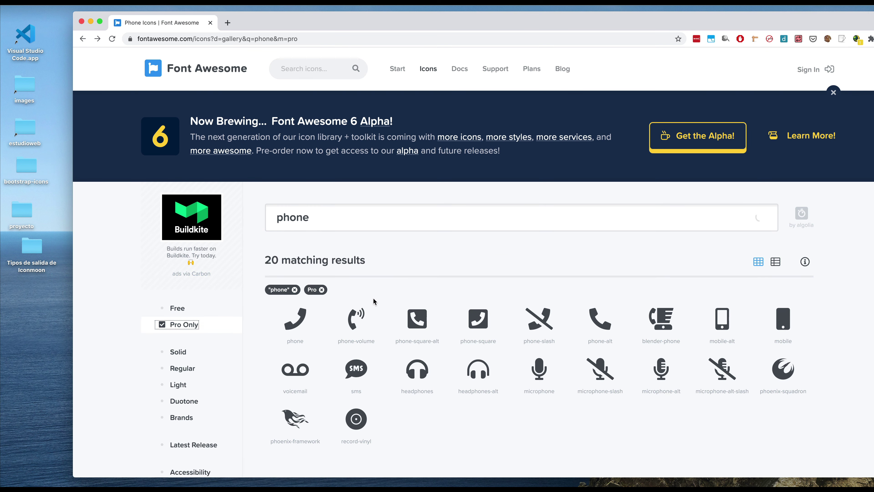
scroll(375, 301, "down", 2)
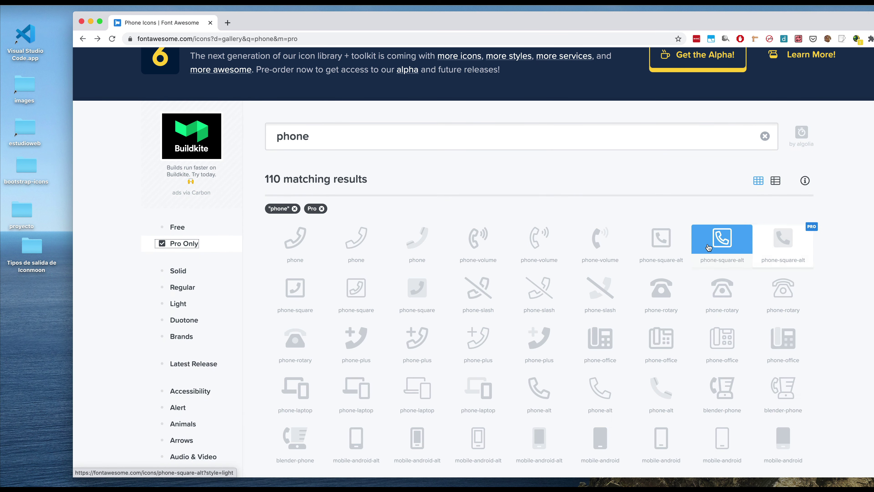
scroll(414, 266, "down", 5)
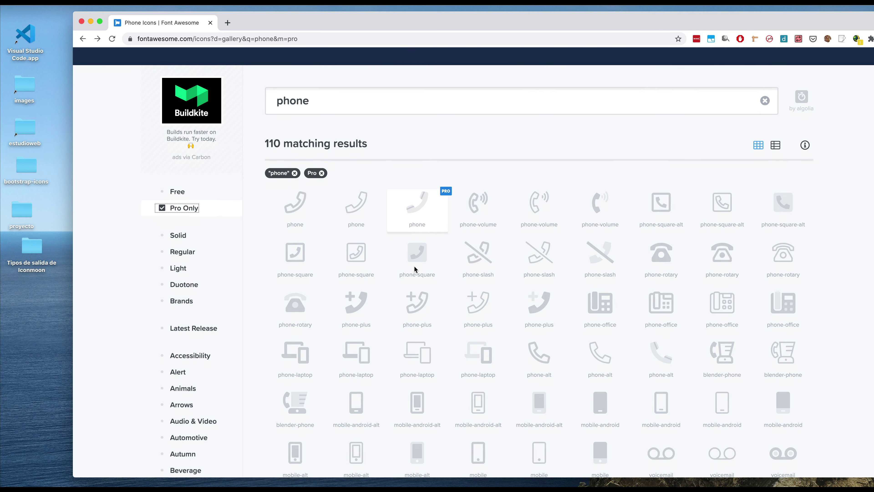
left_click(27, 254)
left_click_drag(26, 254, 262, 373)
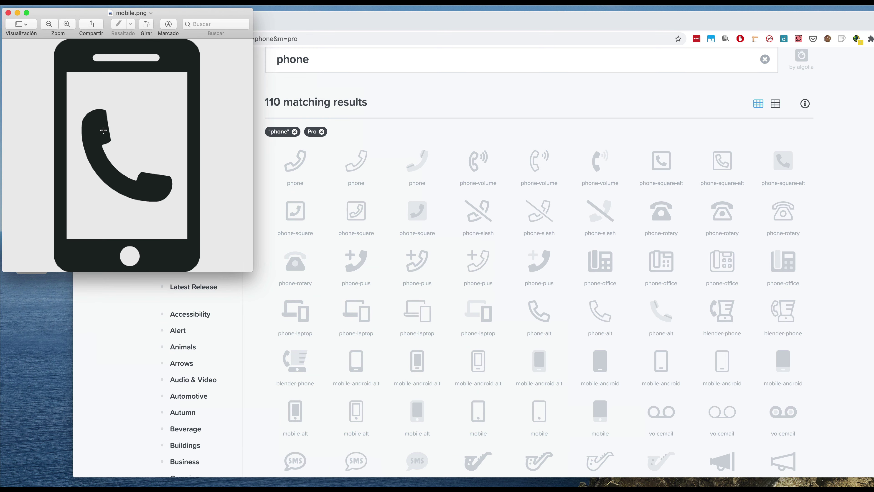
- Move the mobile.png preview toward the screen centre and minimize the browser window
left_click_drag(98, 17, 280, 108)
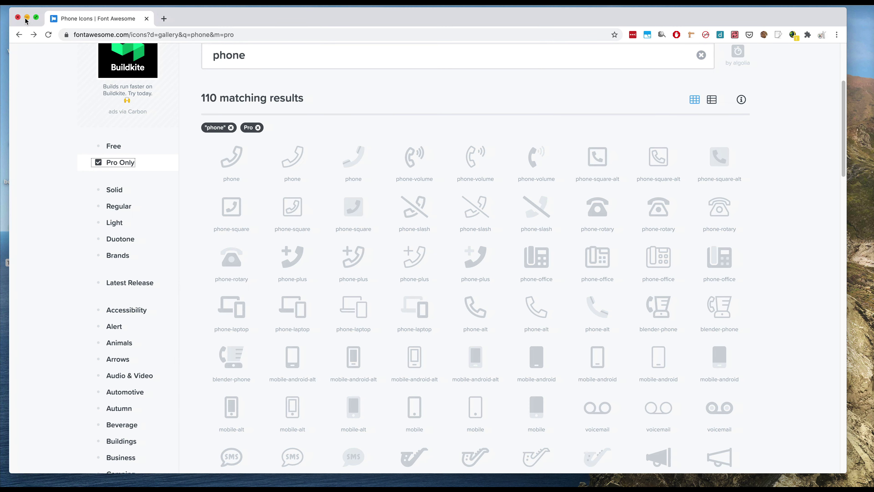
left_click(27, 18)
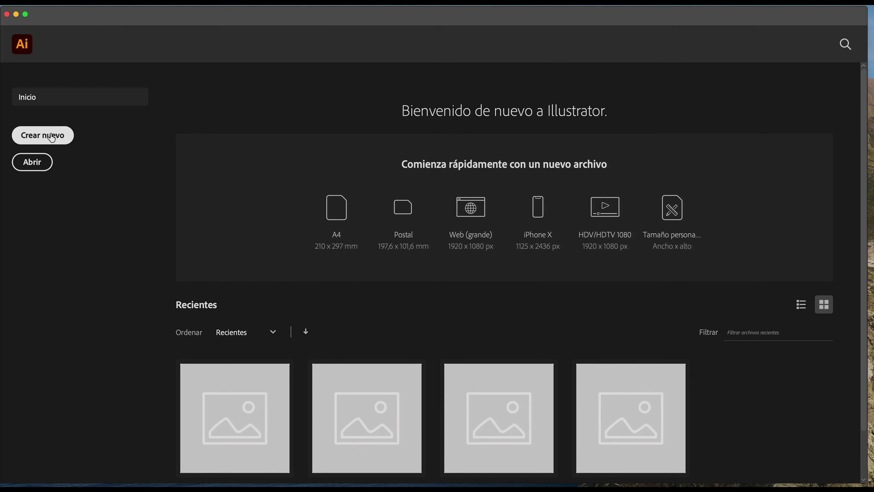
- Start a new document via Crear nuevo and bring its 512 × 512 px settings forward
left_click(51, 138)
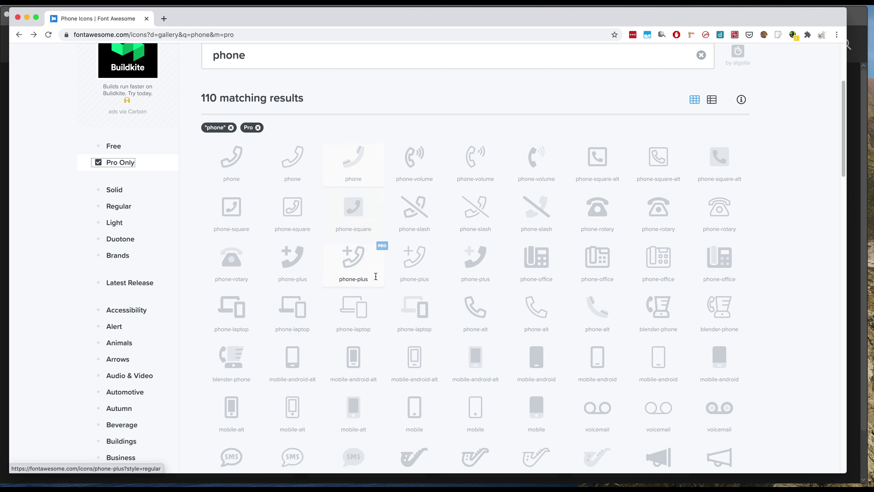
left_click(855, 31)
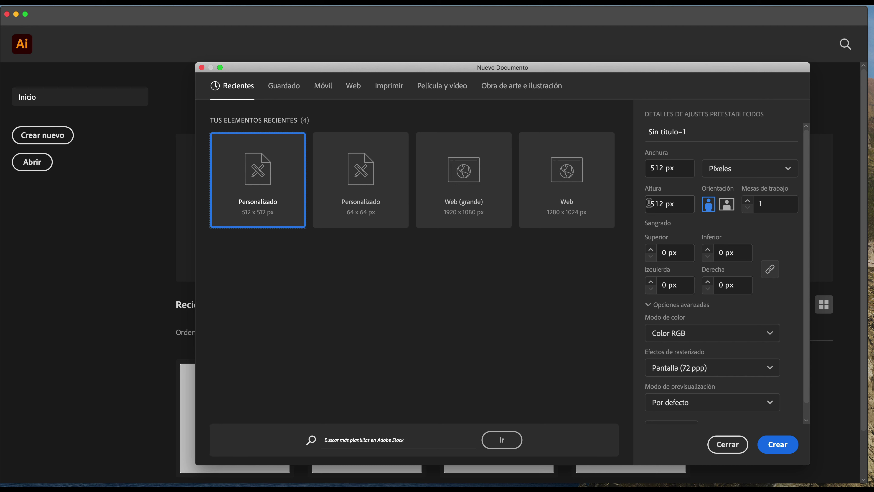
left_click(676, 207)
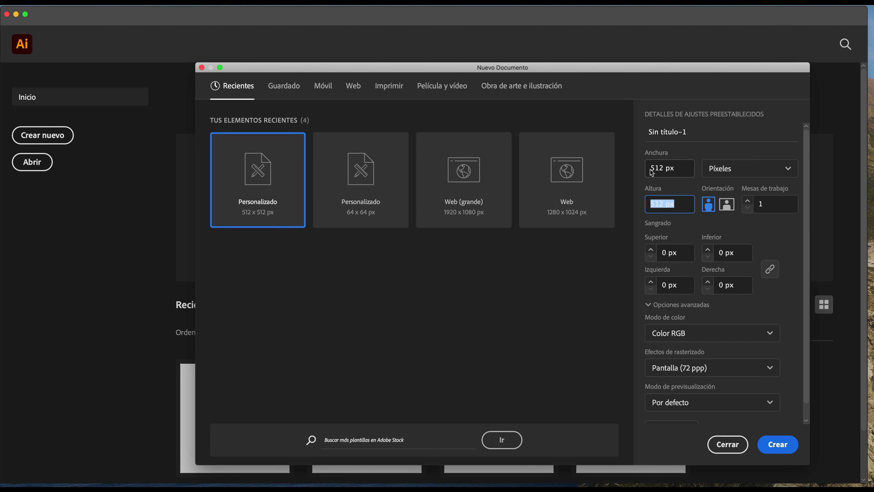
left_click(673, 170)
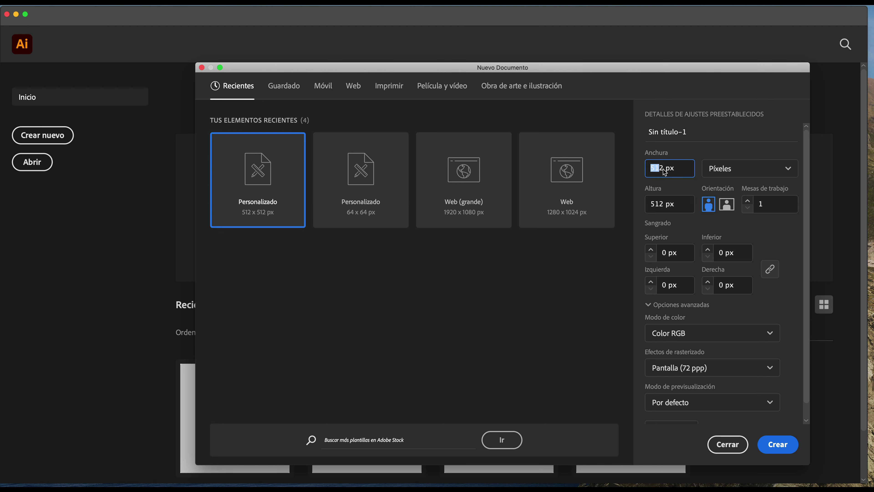
left_click(683, 169)
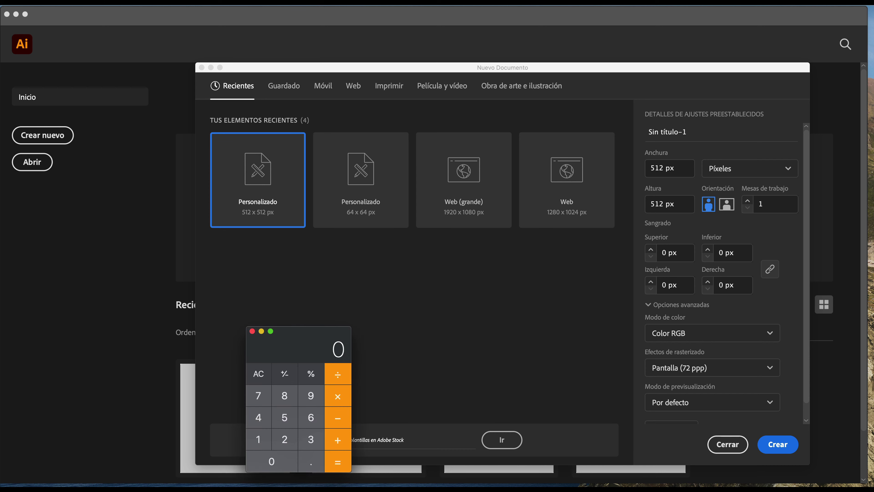
- Compute 512 ÷ 16 in Calculator, getting 32
left_click_drag(294, 326, 399, 167)
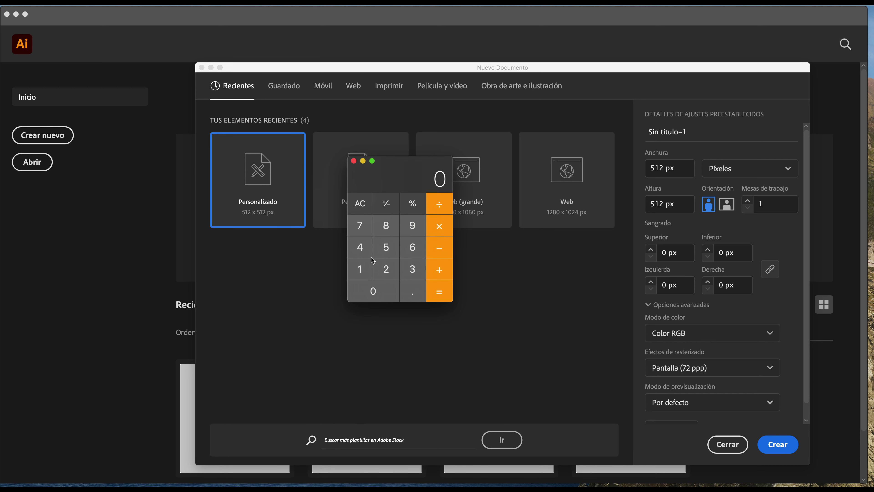
left_click(386, 247)
left_click(360, 269)
left_click(382, 270)
left_click(360, 269)
left_click(412, 248)
left_click(429, 295)
- Verify 32 × 16 = 512, then close Calculator and return to the document settings
left_click(366, 207)
left_click(412, 269)
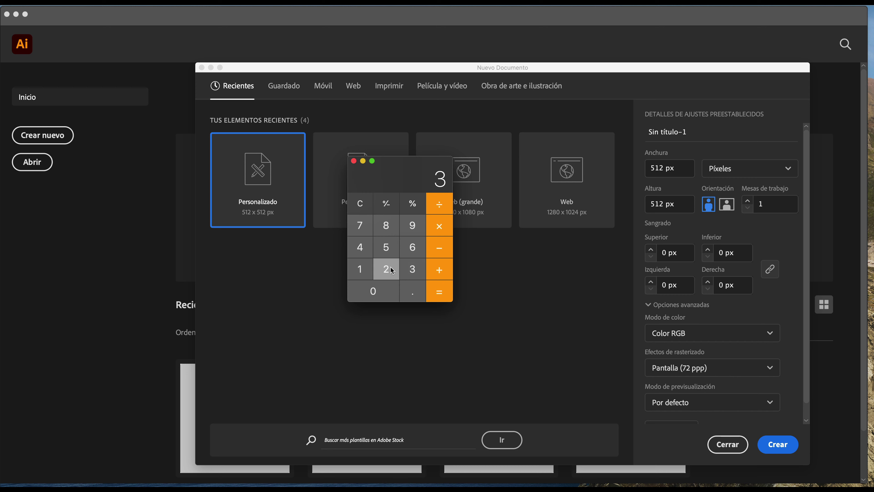
left_click(367, 269)
left_click(413, 248)
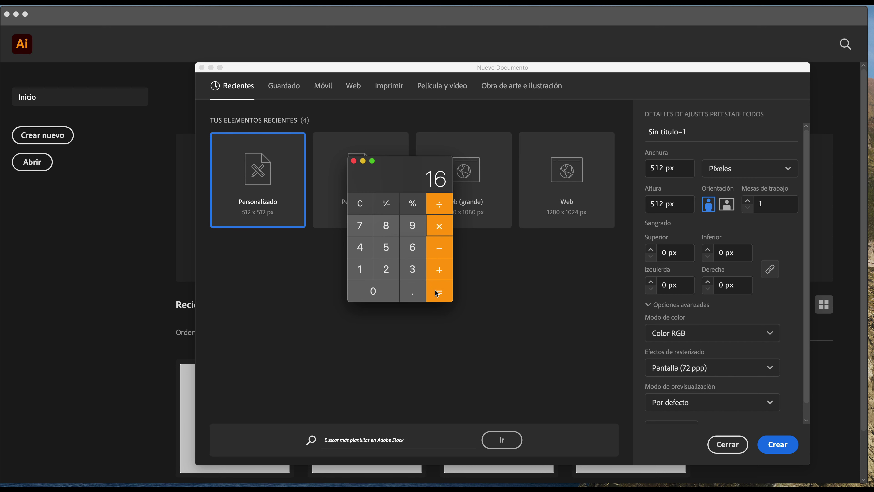
left_click(437, 291)
left_click(362, 164)
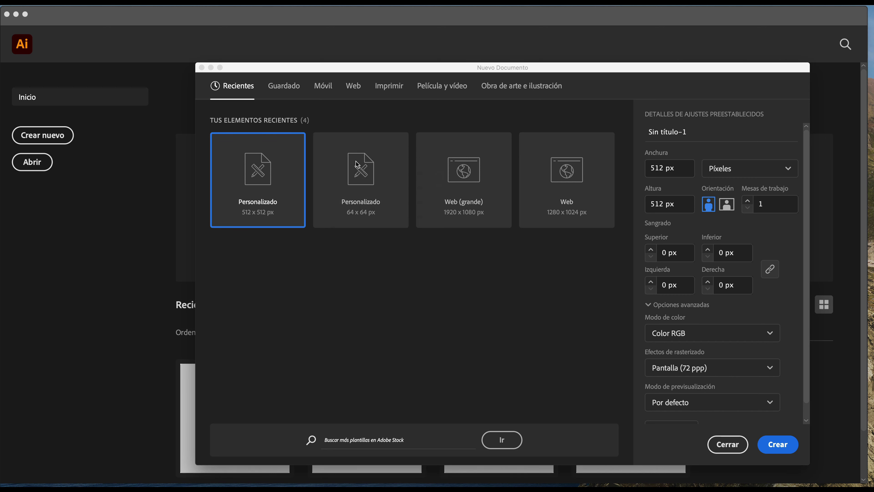
left_click(666, 168)
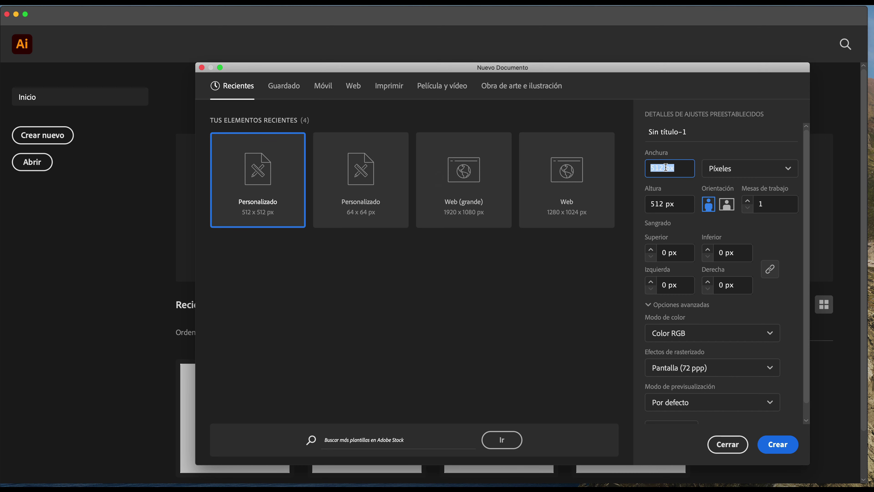
- Set the new document's Anchura and Altura to 16 px
left_click(671, 205)
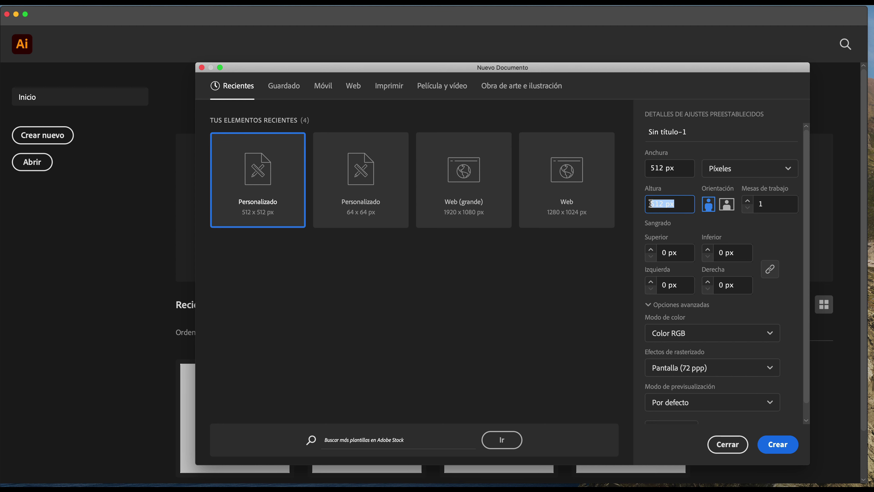
left_click(674, 169)
type("1")
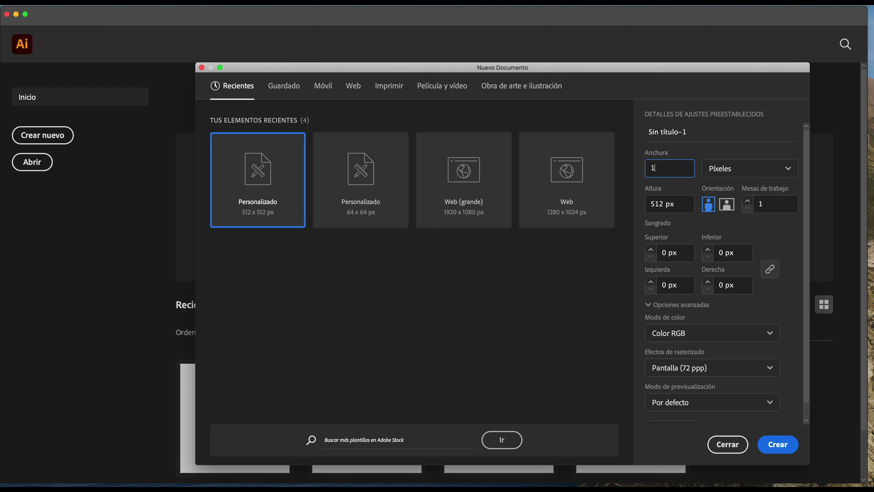
type("6 px")
key("Tab")
key("Tab")
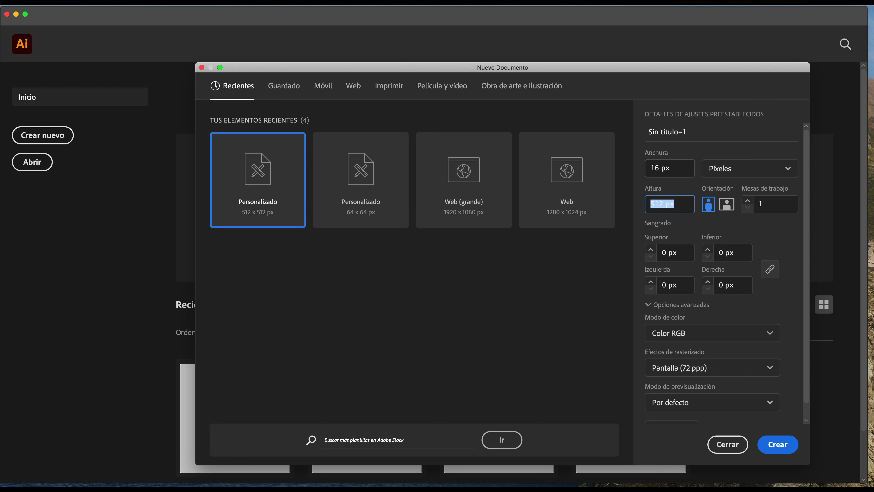
type("16PX")
key("BackSpace")
key("BackSpace")
type("px")
key("BackSpace")
- Restore width and height to 512 px and preview cargador.svg in Quick Look
left_click_drag(676, 170, 645, 172)
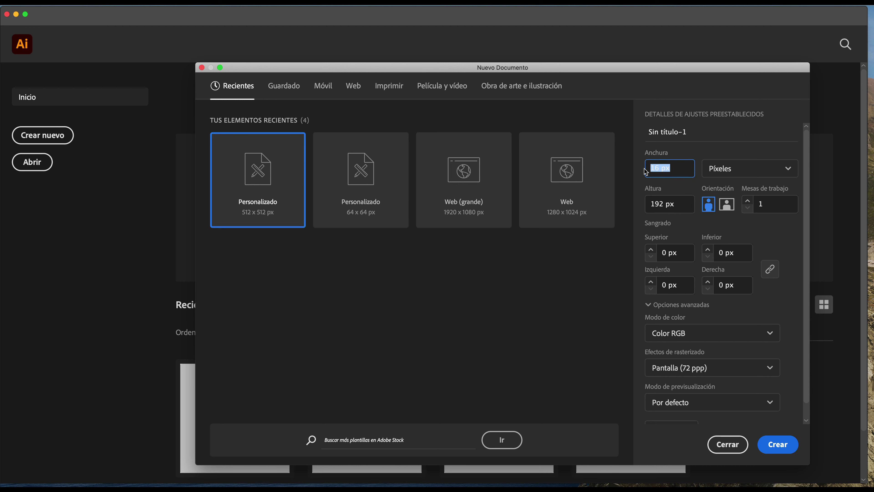
type("512")
key("Tab")
type("512")
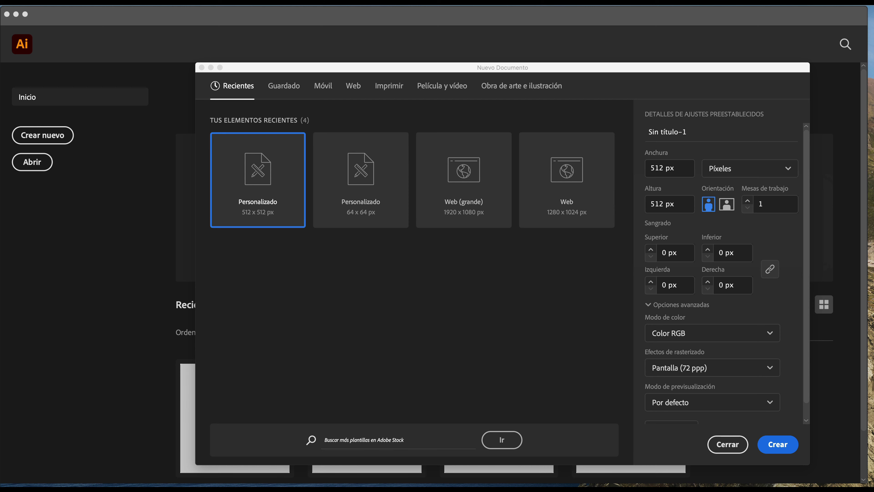
key("space")
left_click_drag(617, 219, 394, 90)
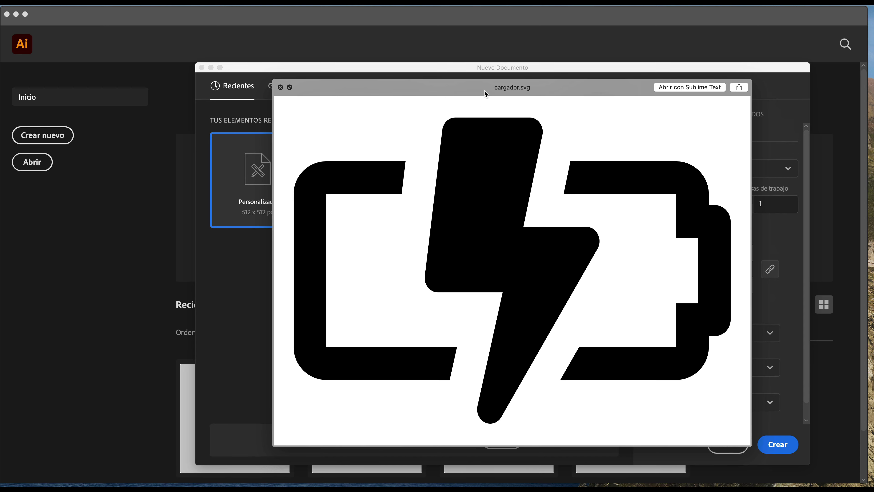
- Drag the cargador.svg battery preview left, off the document settings
left_click_drag(506, 89, 356, 98)
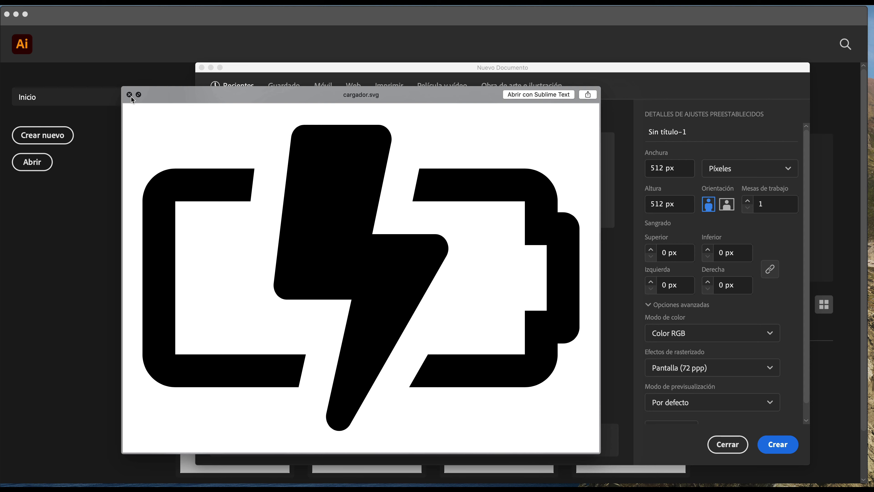
- Close the battery preview and create the 512 × 512 px Personalizado RGB document
left_click(129, 94)
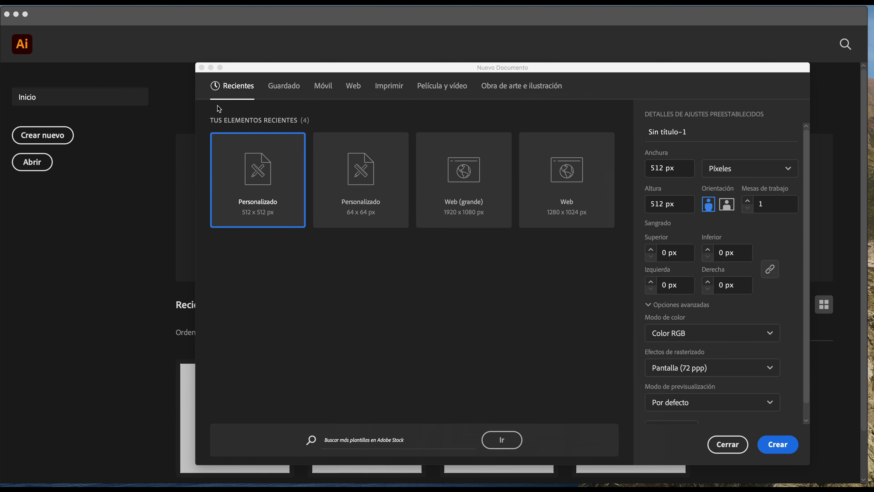
left_click_drag(567, 71, 572, 51)
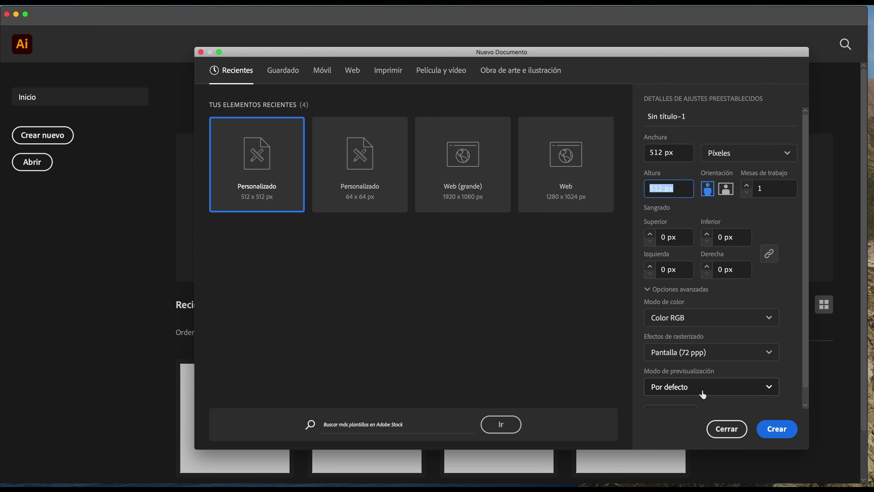
left_click(774, 431)
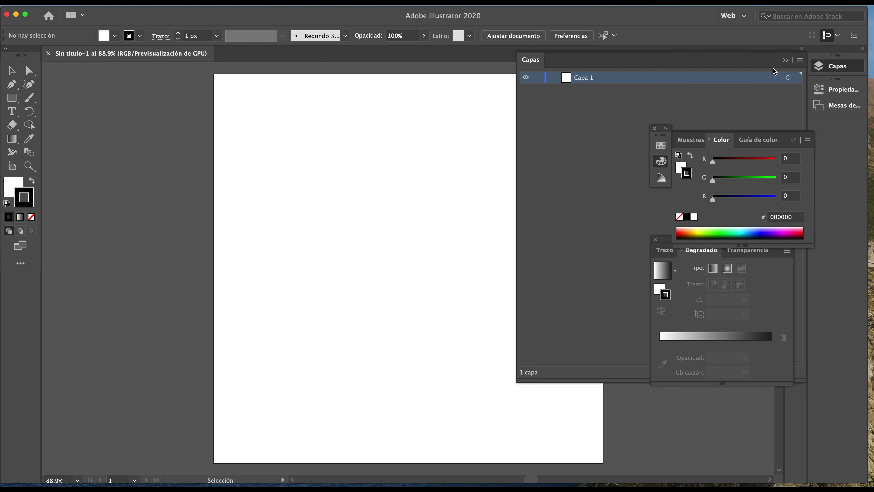
- Collapse the Capas panel and close the floating Color and Degradado panel groups
left_click(786, 60)
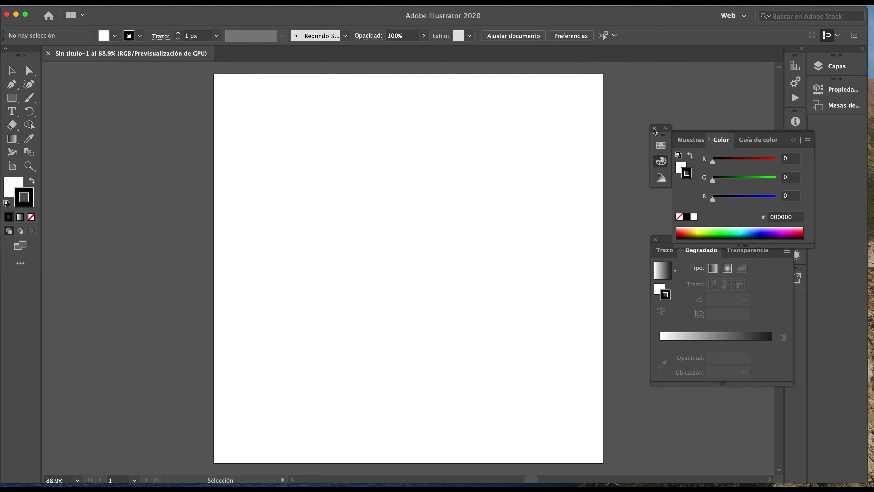
left_click(655, 129)
left_click(656, 238)
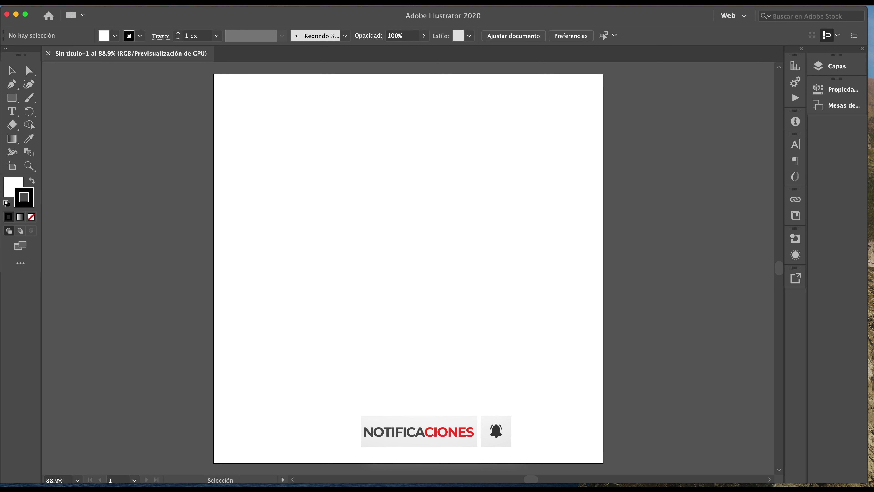
left_click(34, 2)
mouse_move(48, 25)
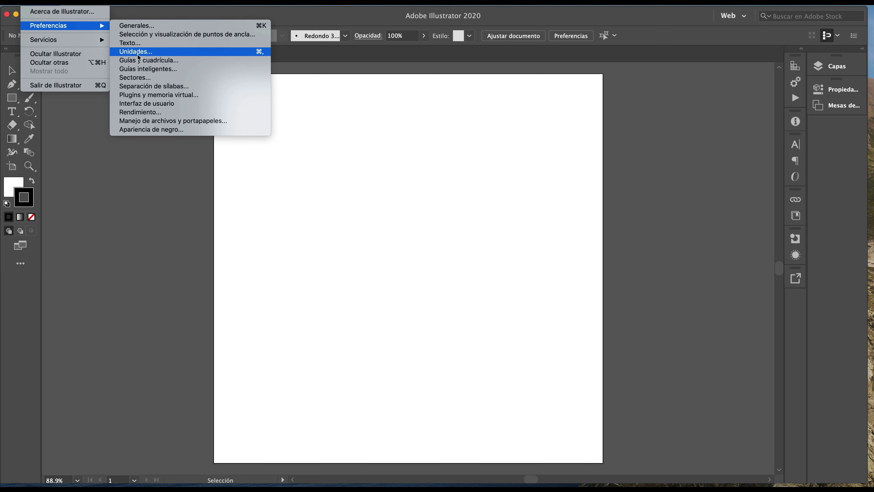
- Open the Units section of Illustrator's Preferences
left_click(251, 182)
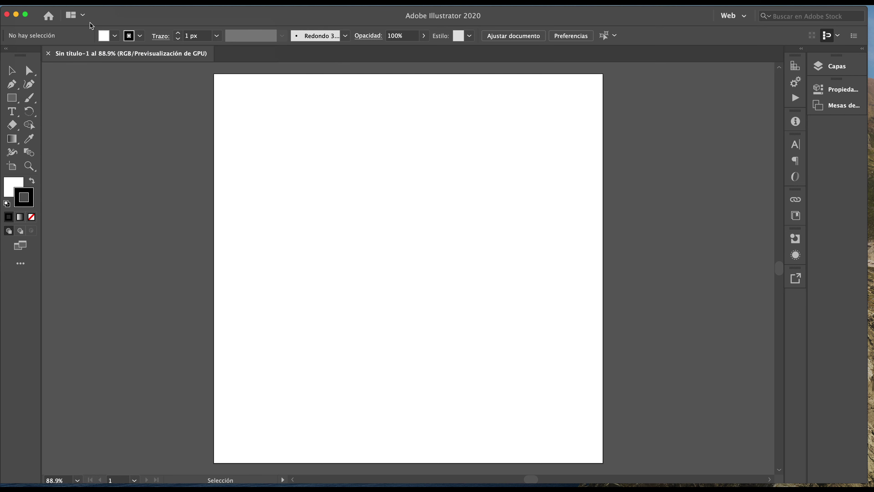
left_click(101, 2)
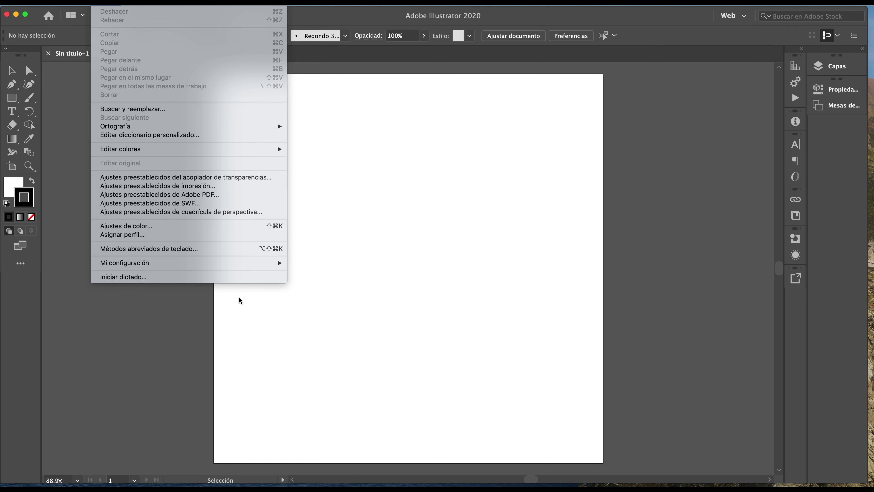
left_click(245, 301)
left_click(51, 2)
mouse_move(48, 25)
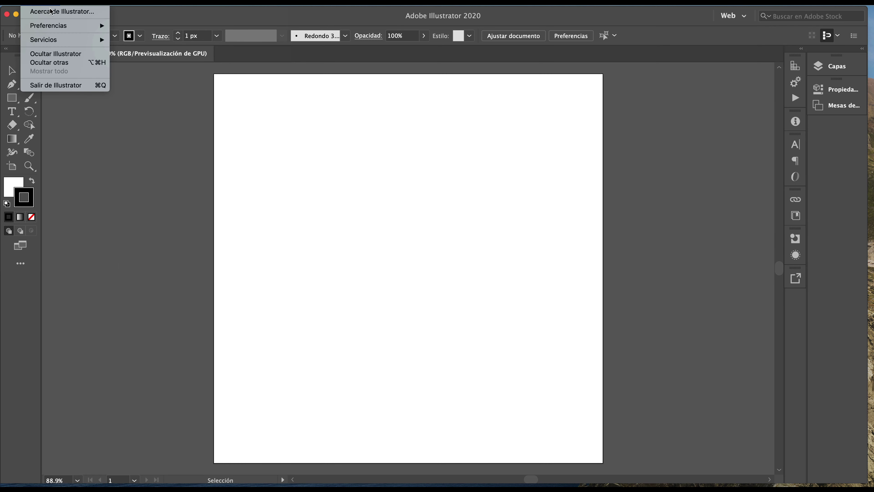
left_click(138, 52)
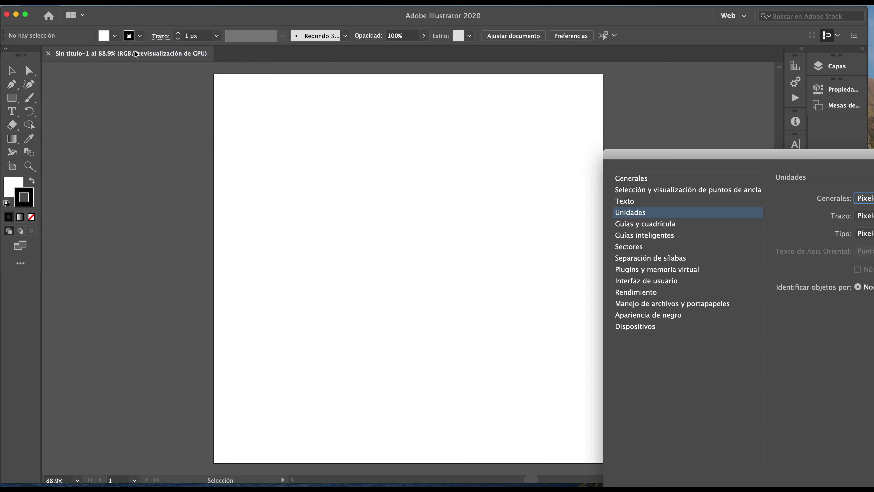
- Set General, Stroke and Type units to Pixels and move on to Guides and Grid
left_click_drag(653, 153, 301, 98)
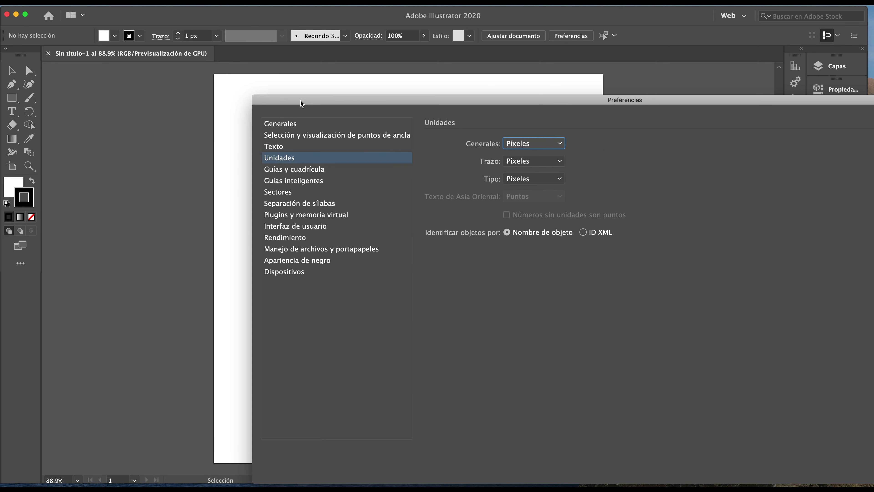
left_click(539, 147)
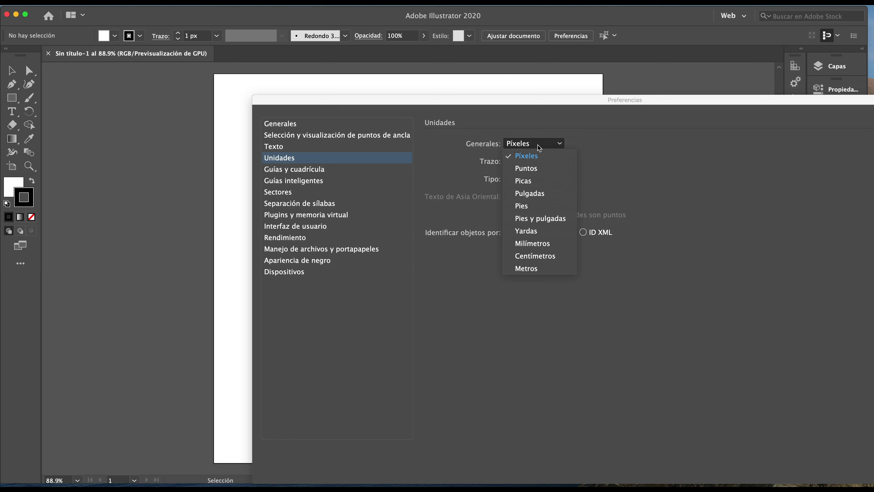
left_click(532, 157)
left_click(532, 174)
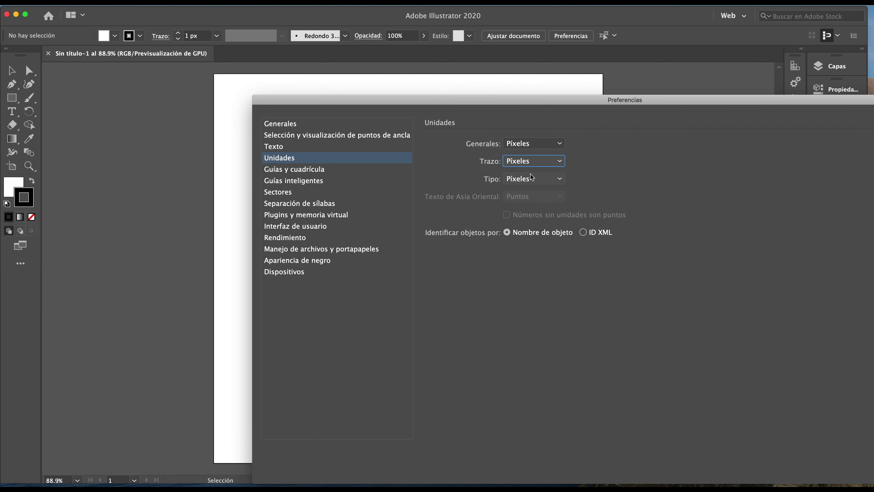
left_click(532, 179)
left_click(526, 228)
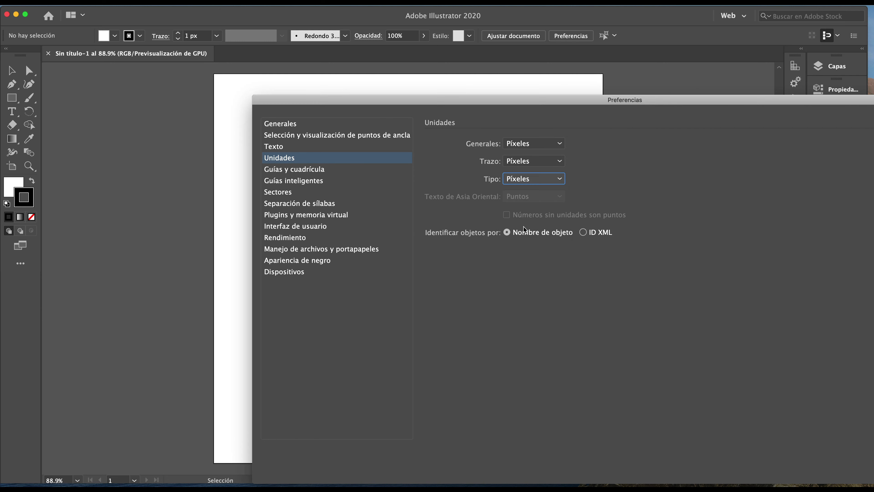
double_click(557, 103)
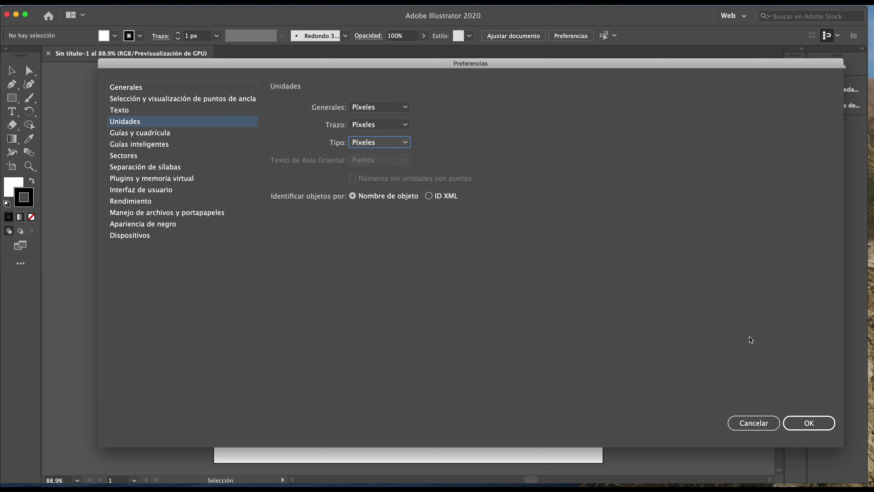
left_click(149, 136)
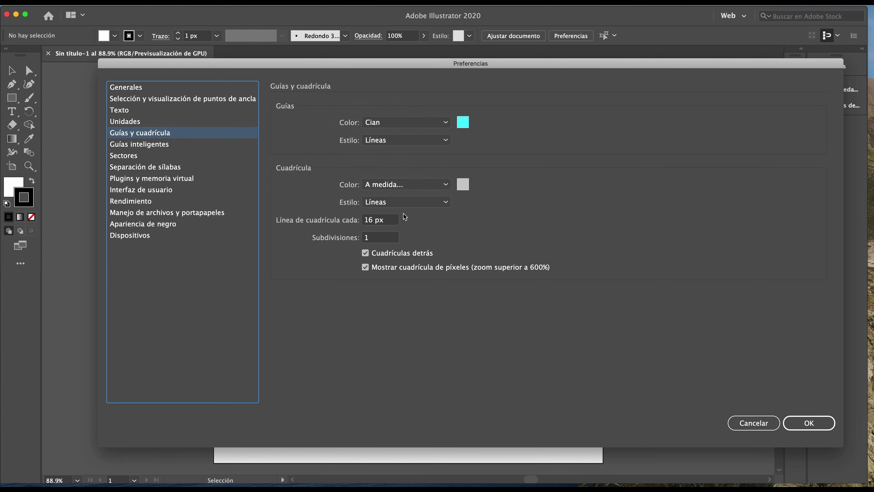
- Reposition the Preferences dialog, check the 16 px grid spacing, and close it
left_click_drag(351, 66, 394, 177)
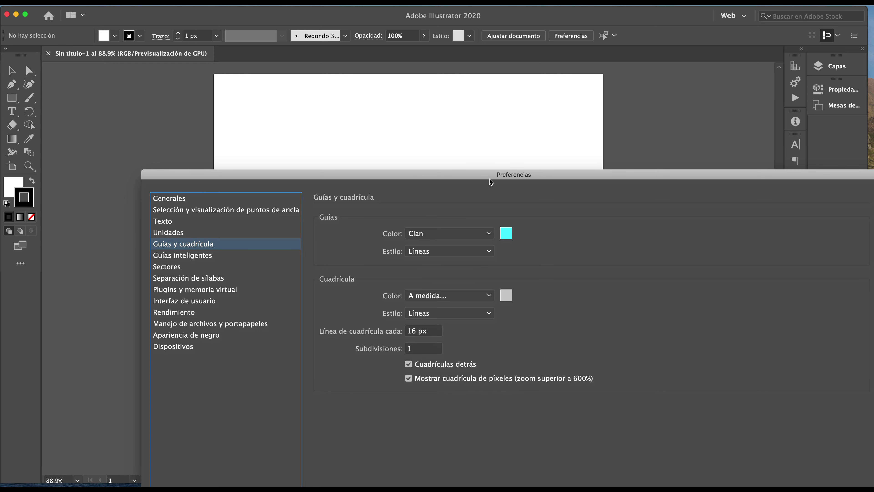
left_click_drag(489, 177, 447, 125)
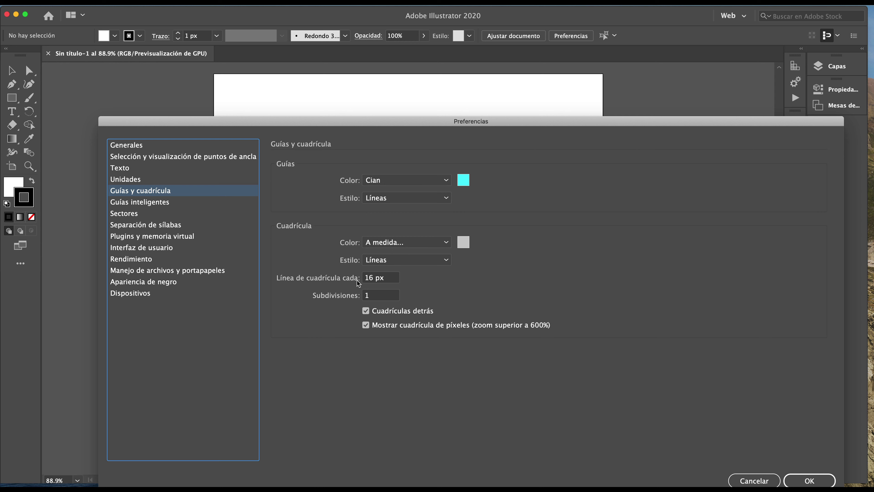
left_click(364, 278)
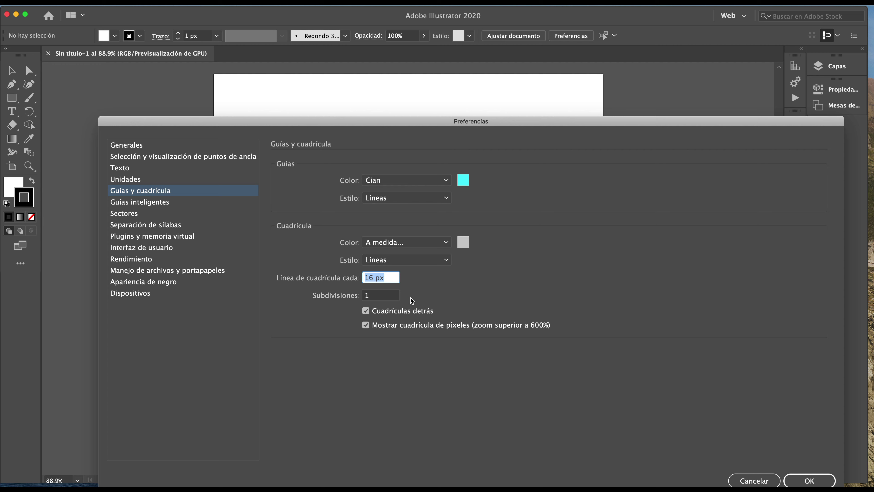
left_click(797, 481)
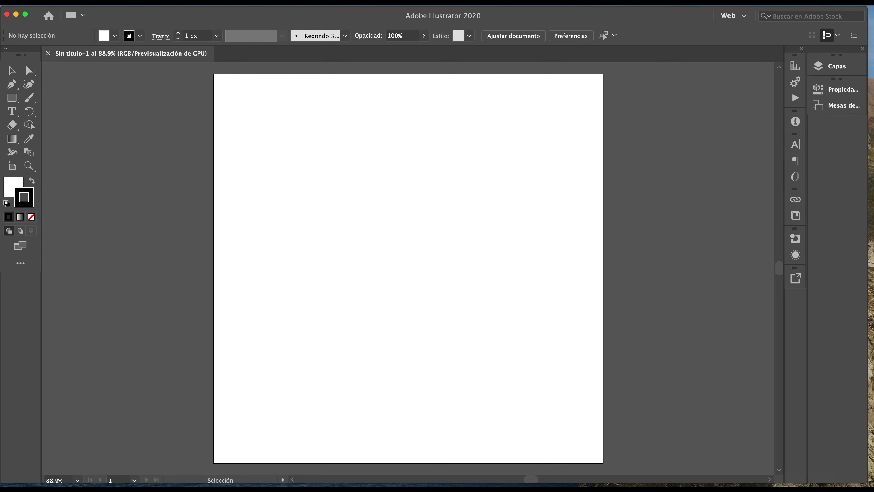
- Turn on View > Show Grid to display the 16 px grid over the artboard
left_click(251, 2)
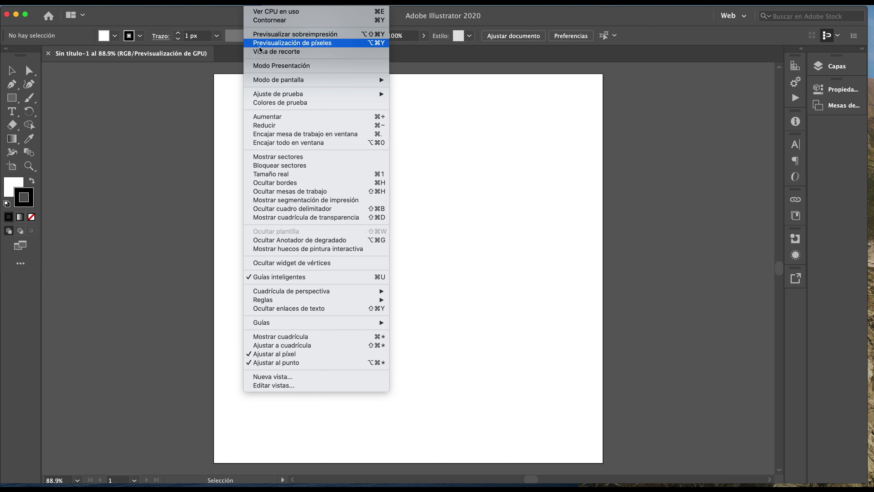
left_click(279, 336)
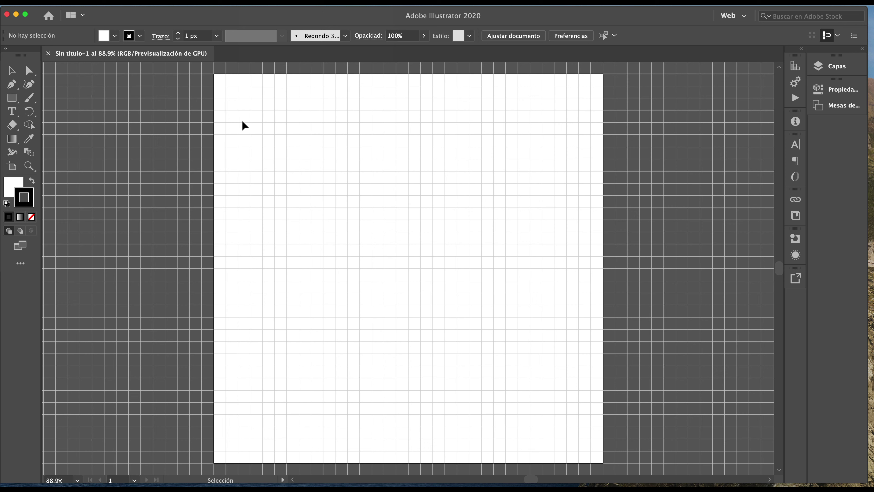
scroll(245, 117, "up", 1)
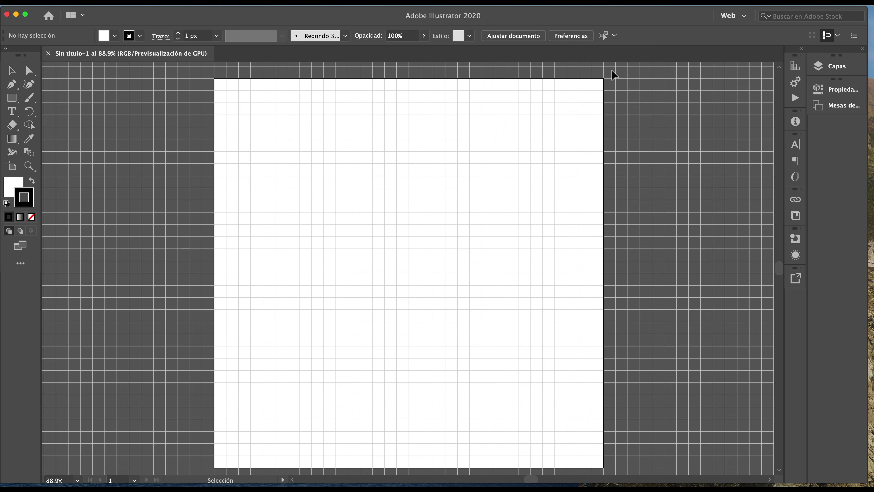
left_click(35, 2)
mouse_move(49, 25)
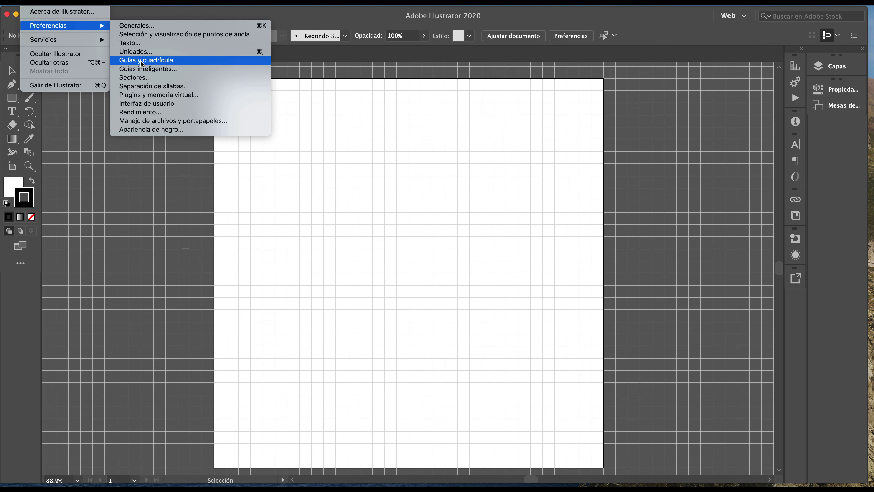
- Change the grid spacing to 32 px in Guides and Grid and zoom out to the artboard
left_click(142, 61)
left_click(375, 276)
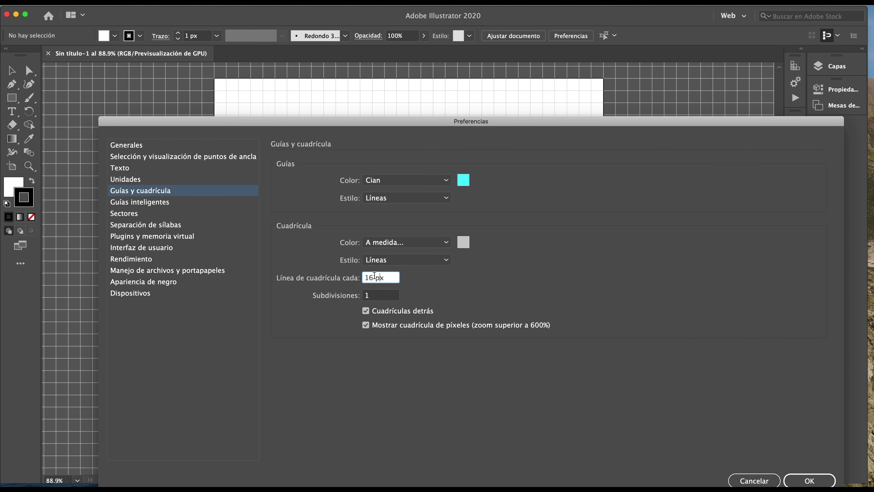
double_click(375, 277)
type("32")
left_click(804, 482)
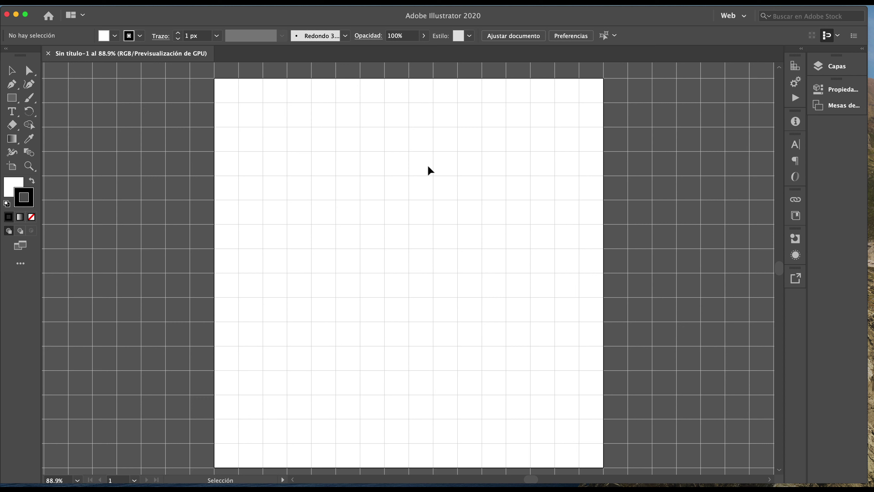
key("a")
key("super+minus")
key("v")
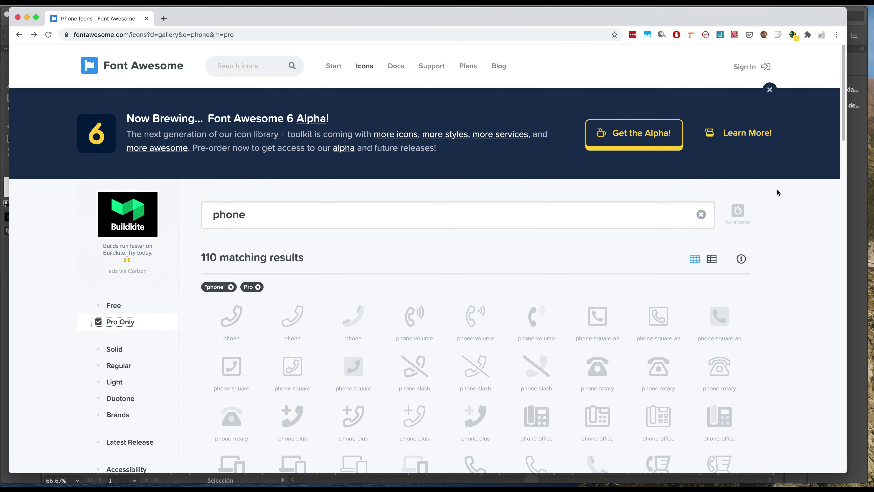
- Browse Font Awesome's 110 phone results and bring the mobile.png reference forward in Preview
scroll(779, 193, "down", 3)
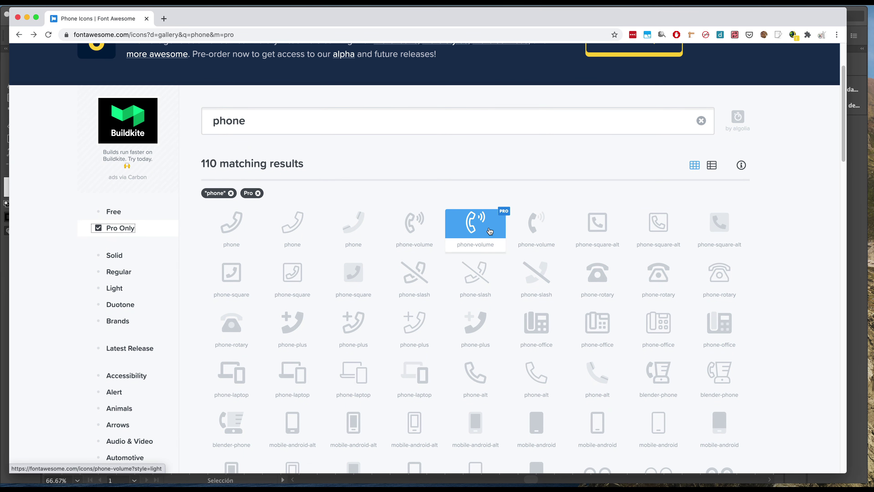
scroll(489, 231, "up", 2)
scroll(489, 231, "up", 3)
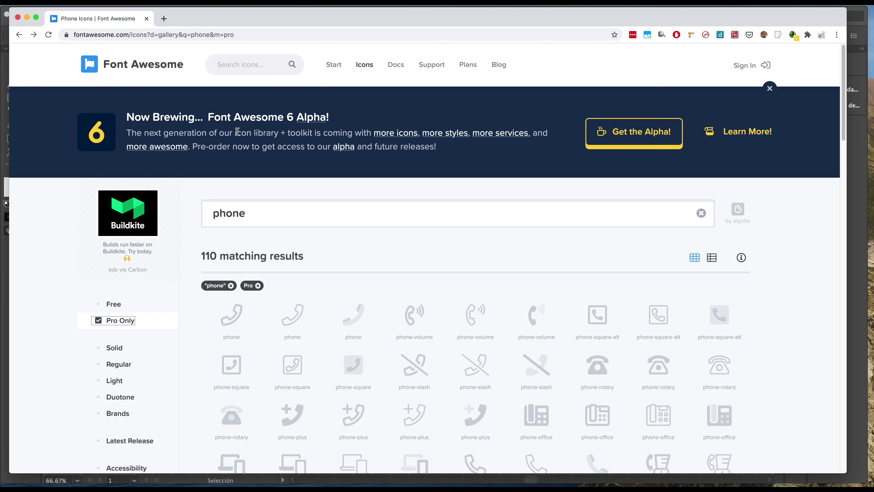
scroll(364, 158, "down", 1)
scroll(364, 161, "down", 3)
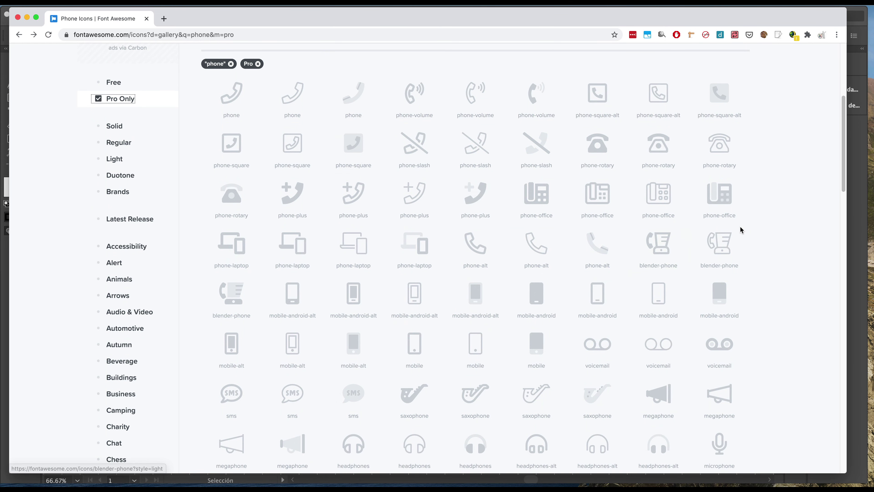
scroll(740, 227, "down", 1)
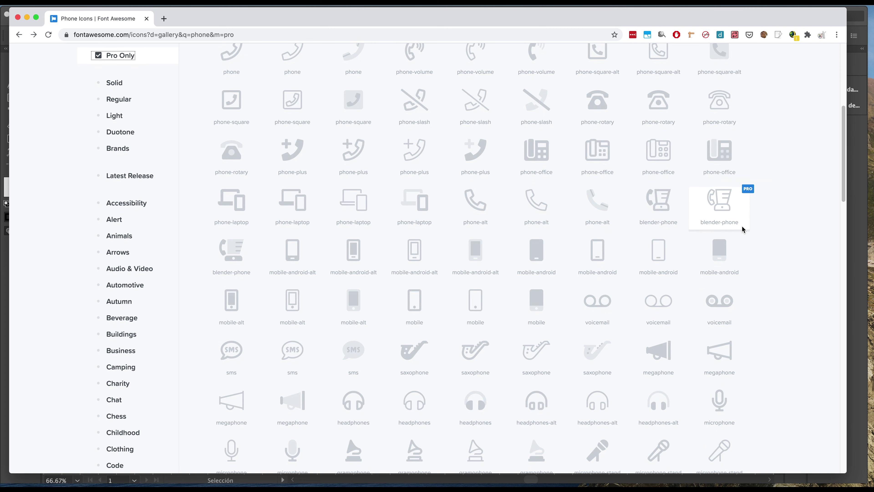
scroll(742, 228, "up", 2)
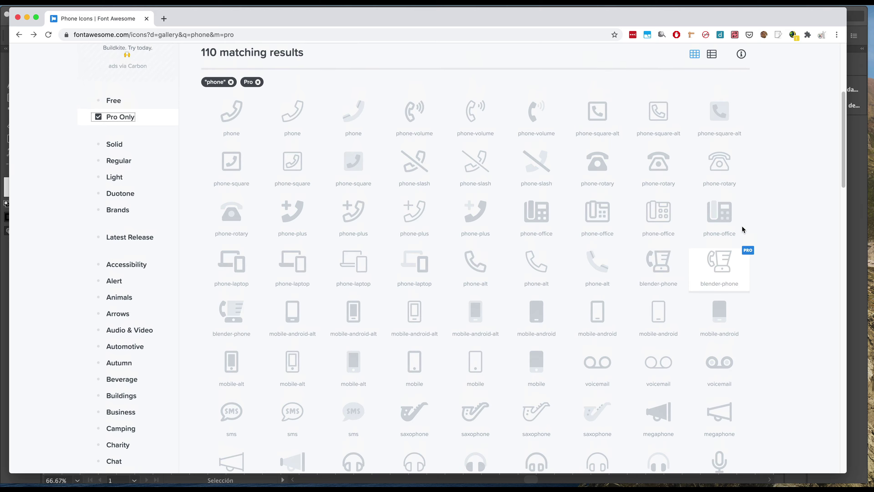
scroll(723, 226, "up", 1)
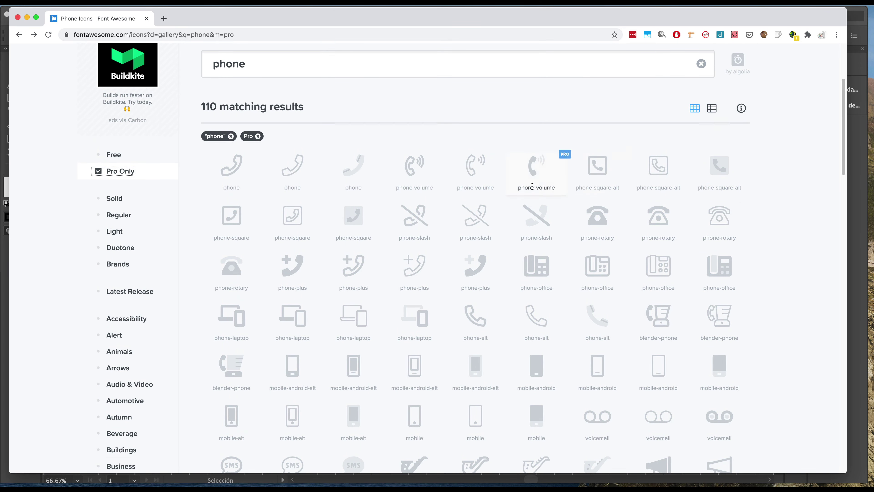
left_click(303, 162)
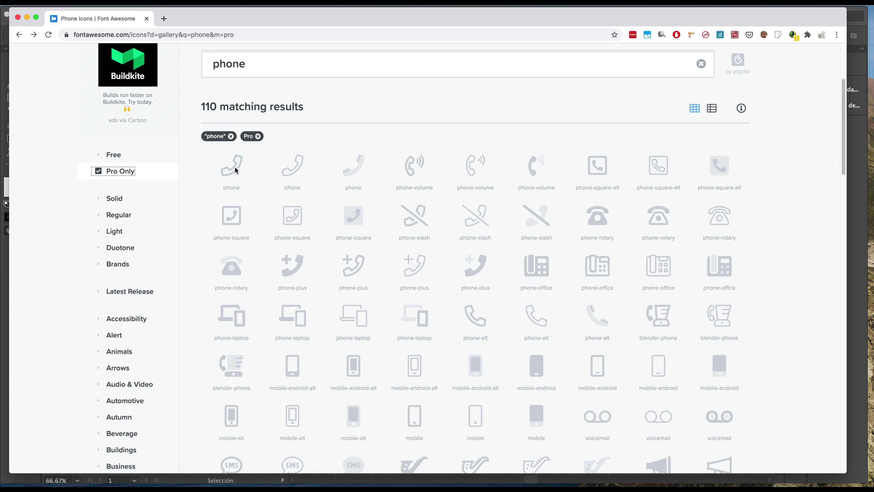
mouse_move(293, 172)
left_mouse_down()
mouse_move(292, 185)
mouse_move(305, 155)
left_mouse_up()
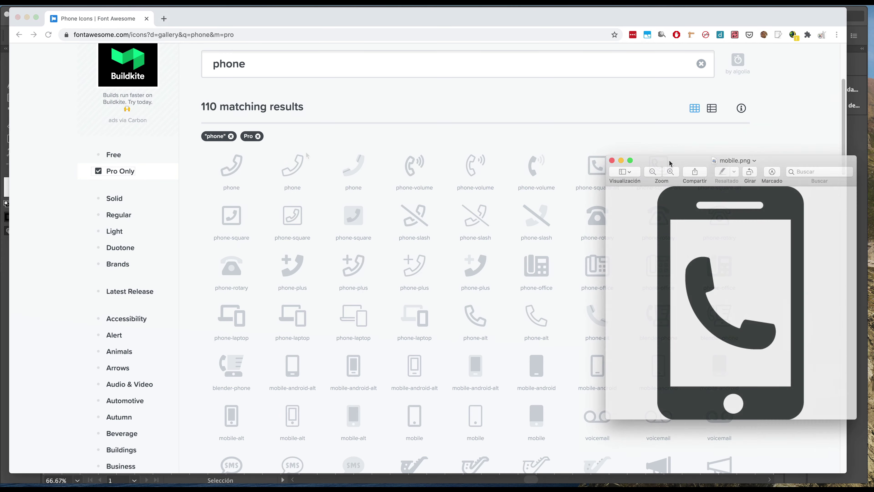
- Minimize the browser and bring Illustrator in front of the mobile.png Preview window
left_click(27, 18)
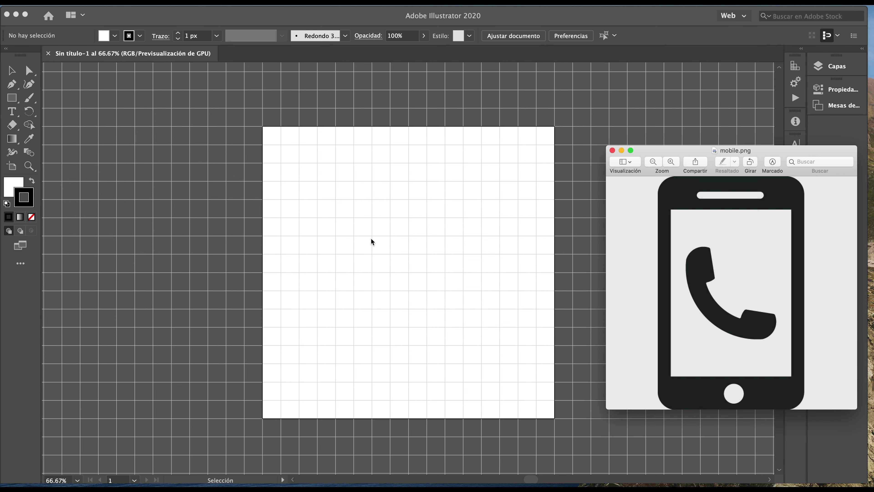
scroll(371, 237, "left", 2)
scroll(370, 238, "right", 1)
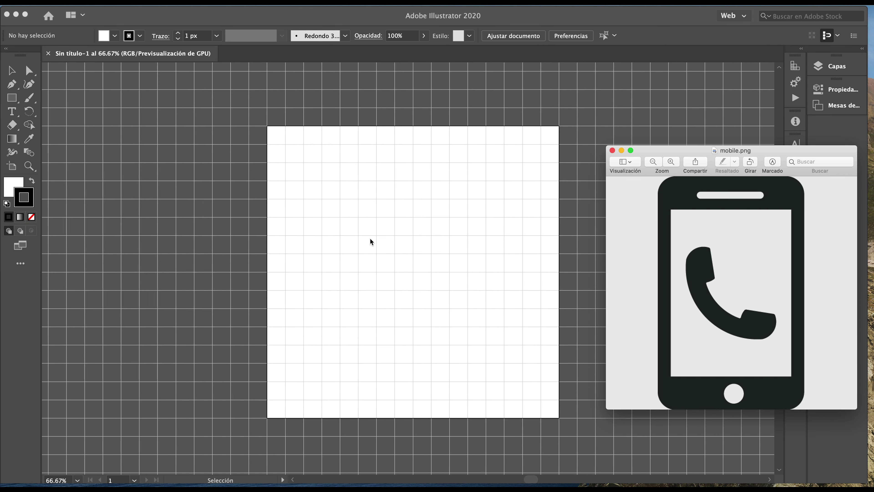
scroll(369, 238, "right", 1)
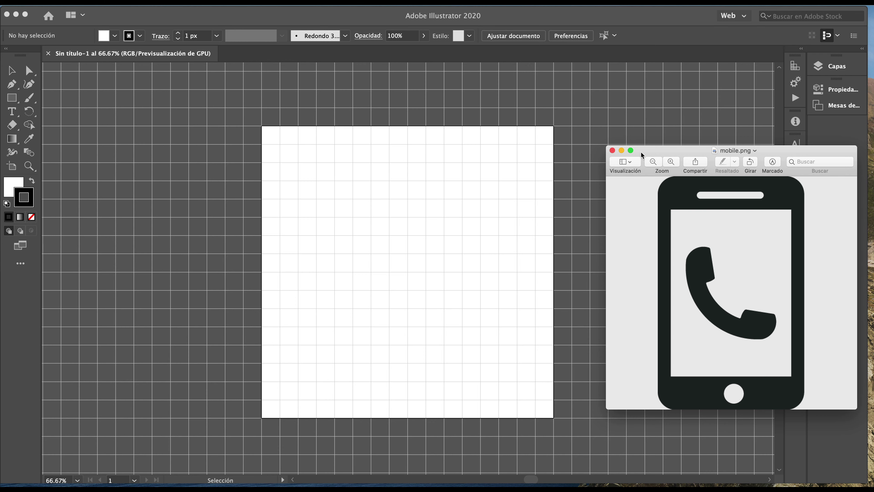
left_click(585, 156)
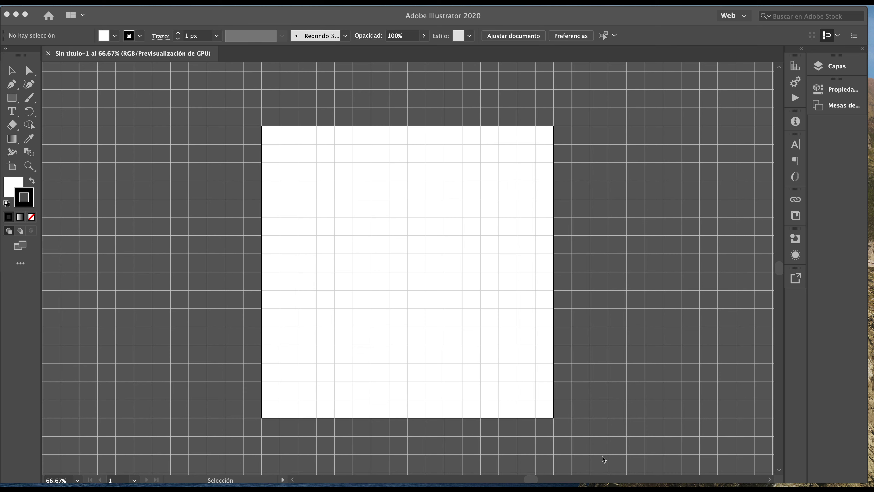
- Place mobile.png from Finder as a linked image beside the artboard's right edge
left_click_drag(374, 205, 355, 227)
mouse_move(381, 310)
left_mouse_down()
mouse_move(517, 246)
mouse_move(494, 226)
mouse_move(658, 257)
left_mouse_up()
left_click_drag(598, 238, 589, 233)
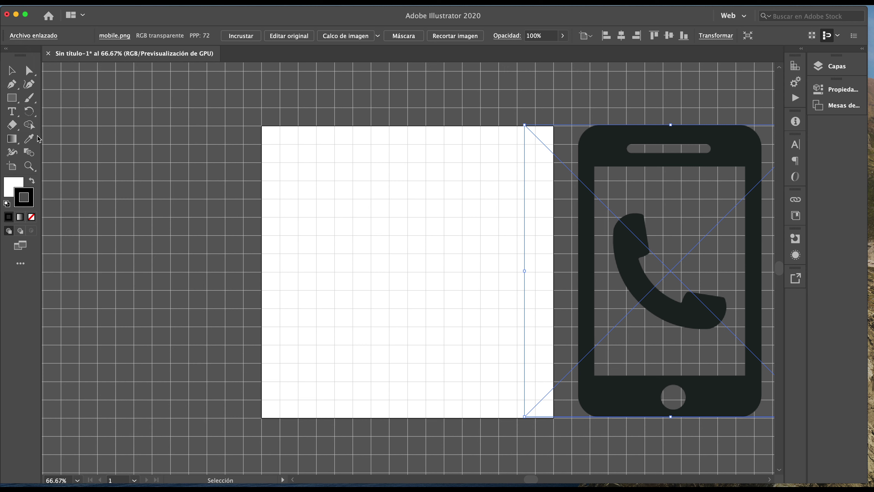
- Add the Magic Wand to the toolbar via Edit Toolbar, placing it in the Pen group
left_click(16, 105)
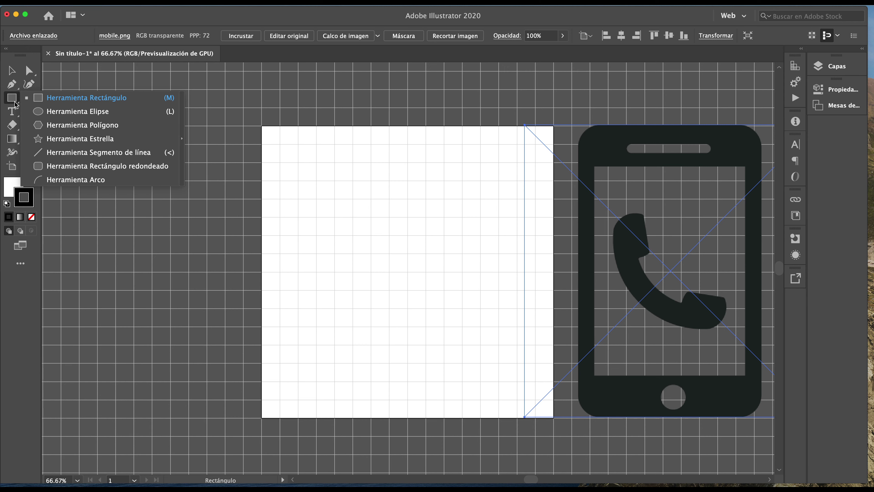
left_click(16, 105)
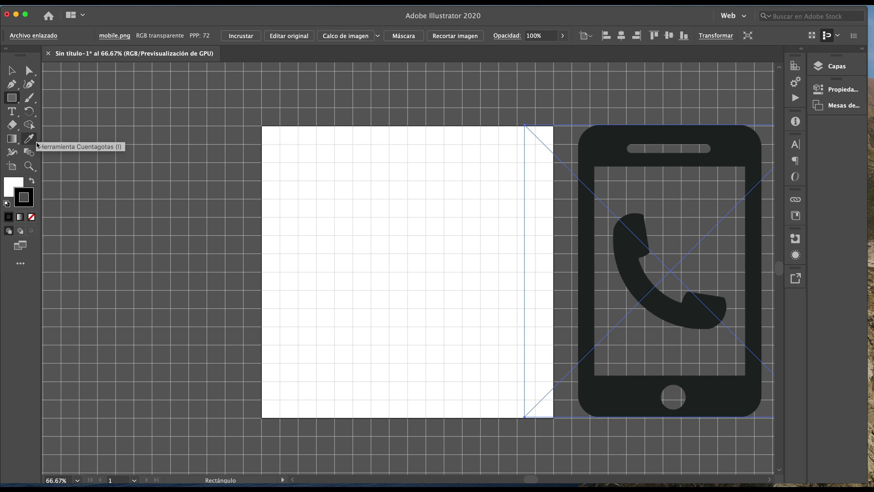
left_click(20, 265)
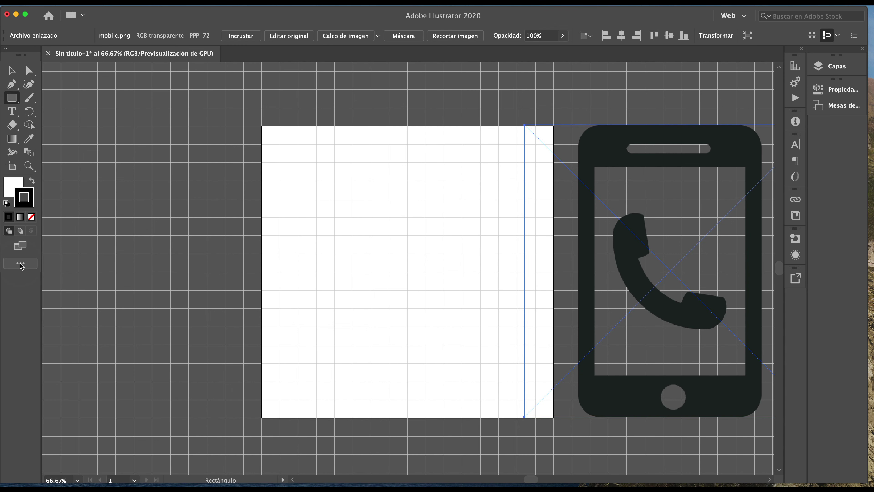
left_click(21, 264)
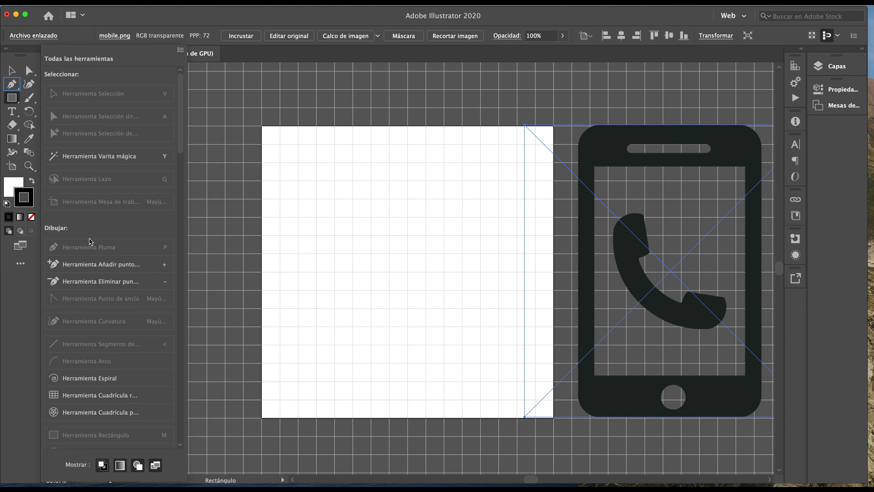
scroll(89, 238, "down", 5)
scroll(89, 239, "up", 5)
key("a")
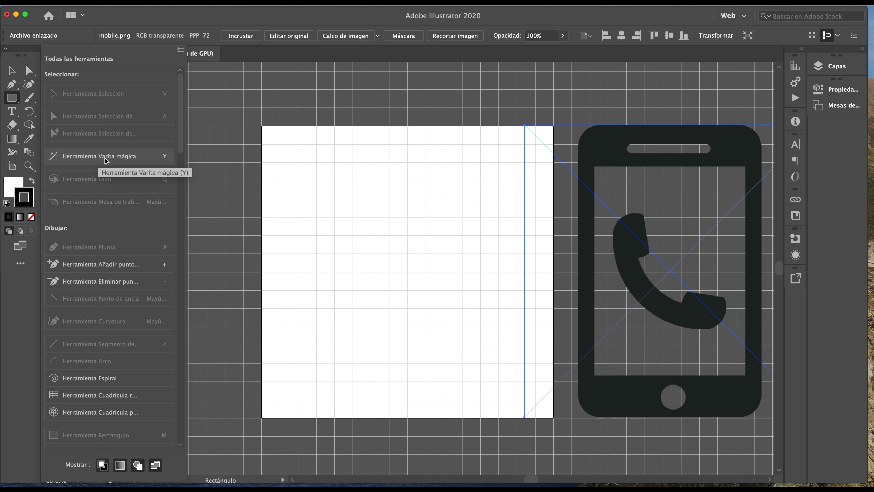
left_click_drag(105, 159, 13, 99)
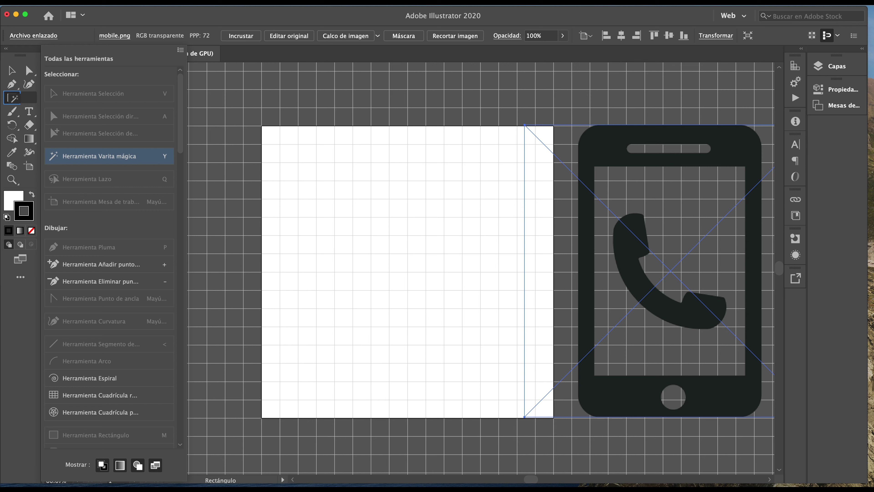
mouse_move(16, 97)
left_mouse_down()
mouse_move(22, 110)
mouse_move(12, 87)
left_mouse_up()
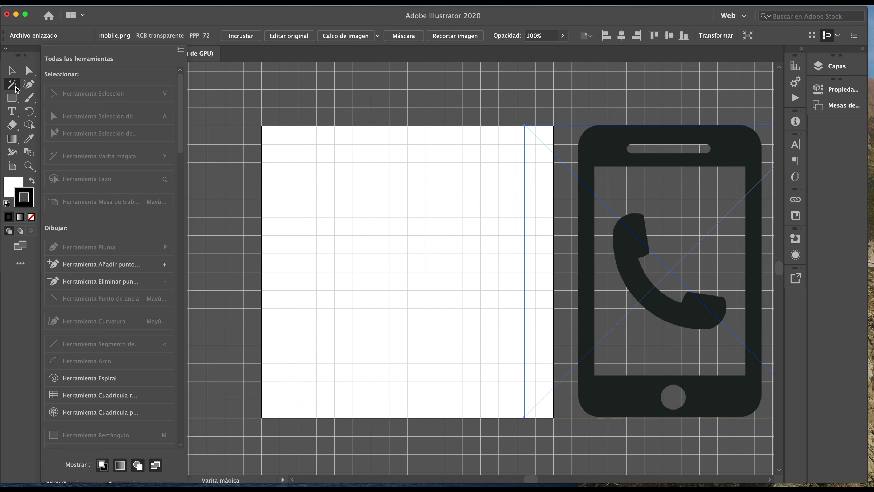
- Move the phone reference image 16 px left with the Selection tool
left_click(16, 89)
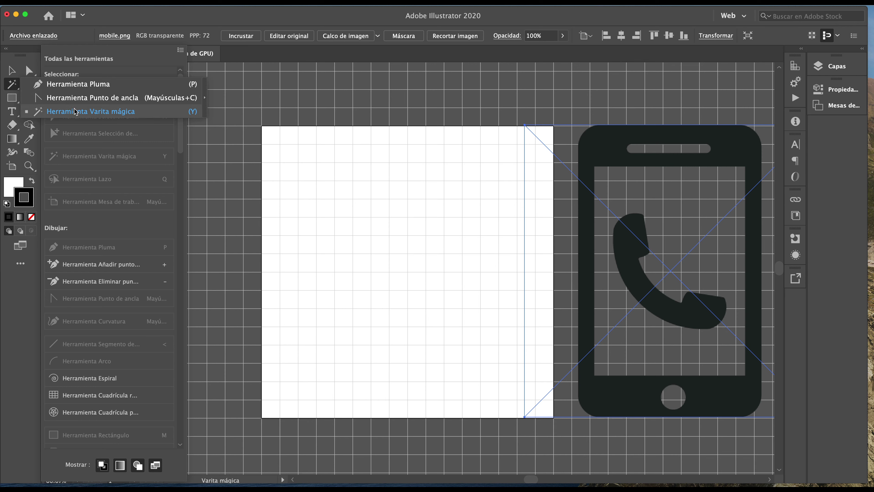
left_click(31, 98)
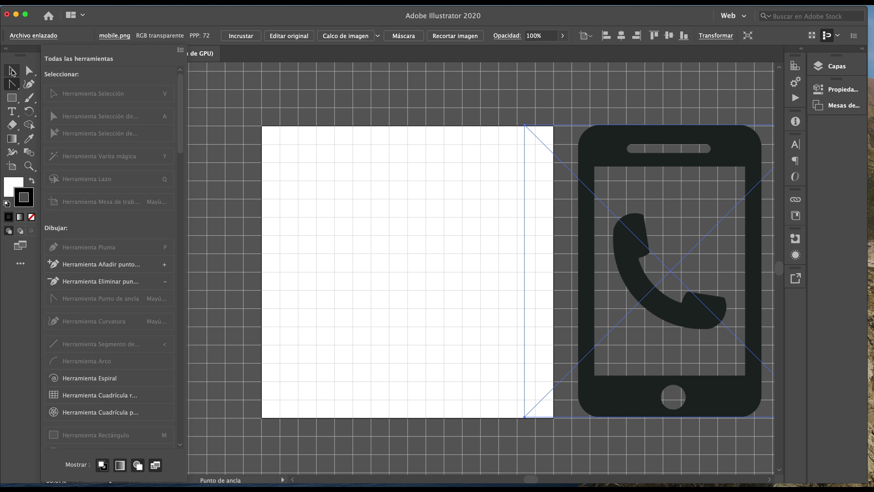
key("v")
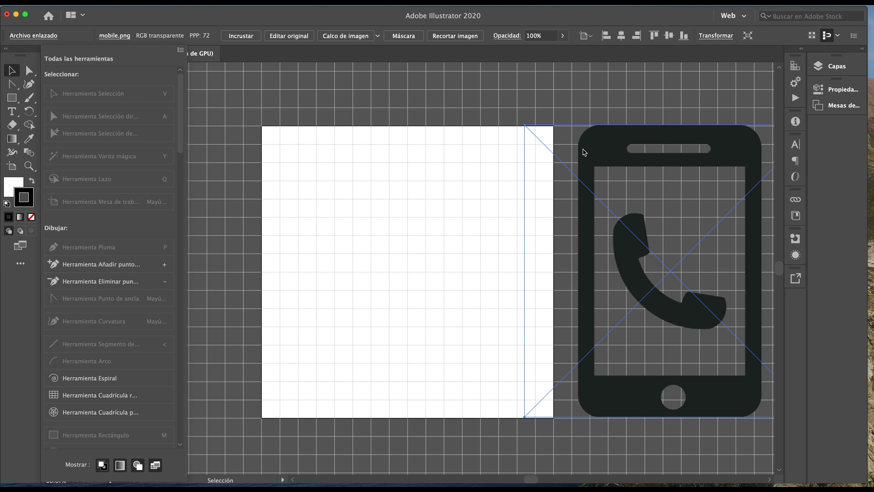
left_click(592, 147)
left_click_drag(585, 148, 570, 150)
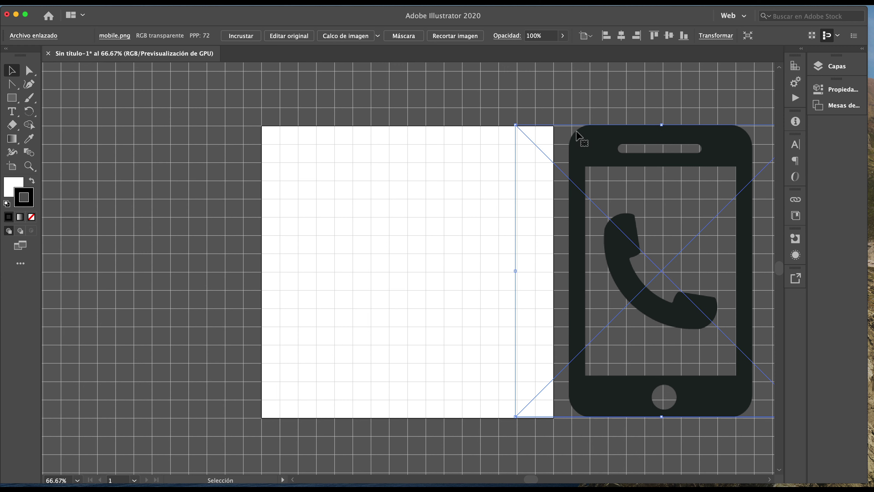
- Draw a rounded rectangle from the artboard top, about 302 × 425 px
left_click(11, 99)
left_click_drag(12, 102, 47, 103)
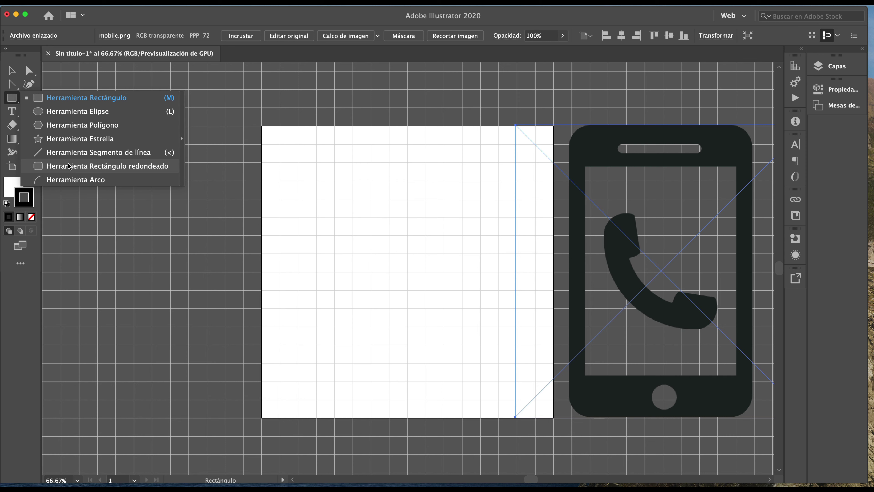
left_click(70, 166)
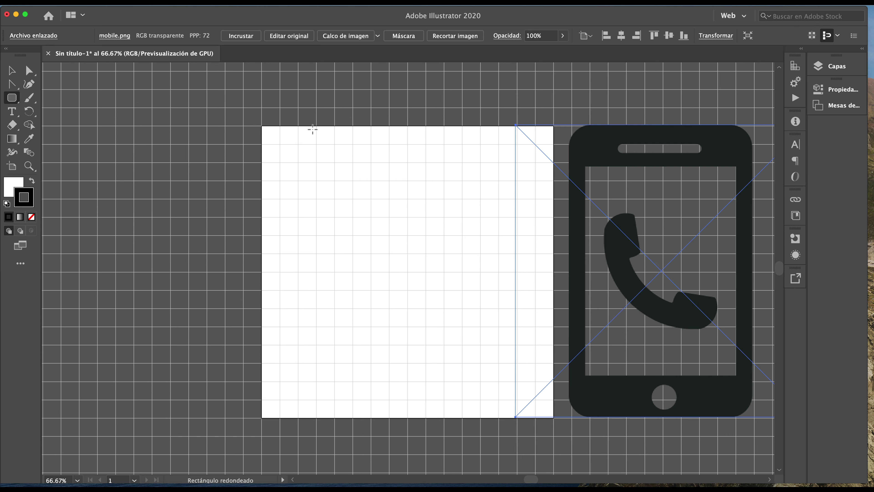
mouse_move(314, 128)
left_mouse_down()
mouse_move(482, 388)
mouse_move(484, 368)
left_mouse_up()
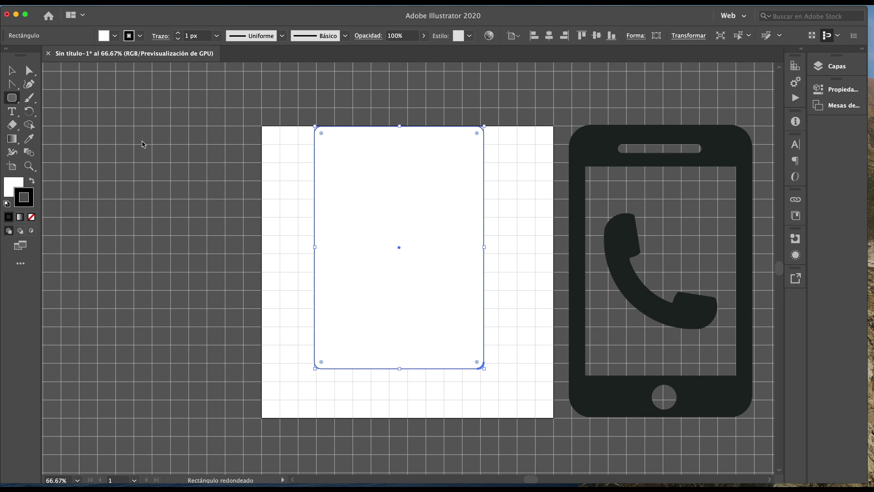
key("v")
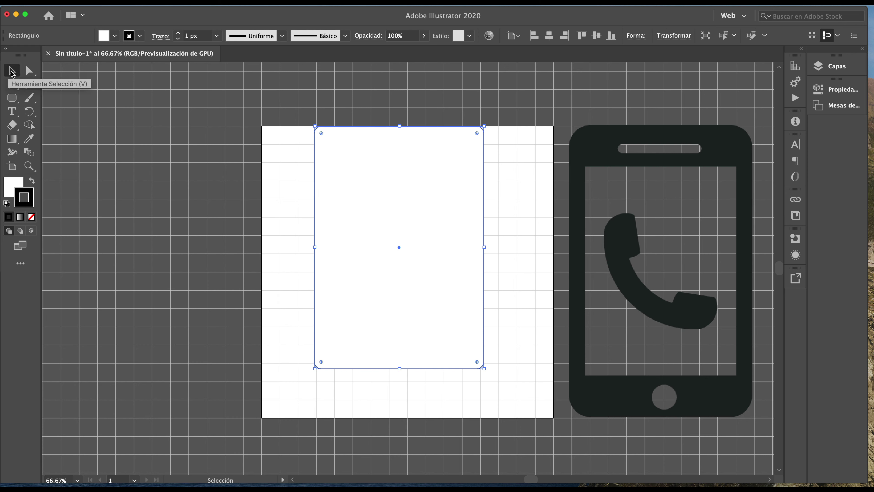
mouse_move(484, 247)
left_mouse_down()
mouse_move(494, 247)
mouse_move(469, 247)
mouse_move(487, 247)
left_mouse_up()
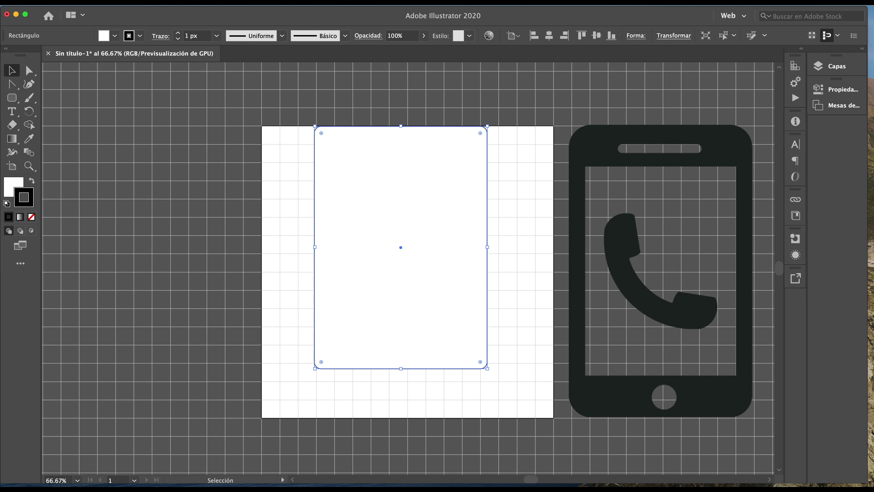
left_click(253, 2)
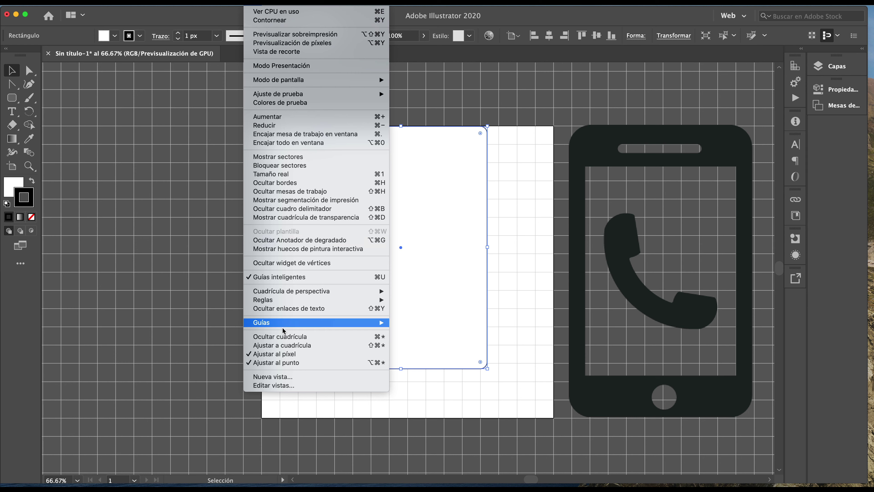
- Enable Snap to Grid and resize the rectangle to 320 px wide, reaching the artboard bottom
left_click(282, 345)
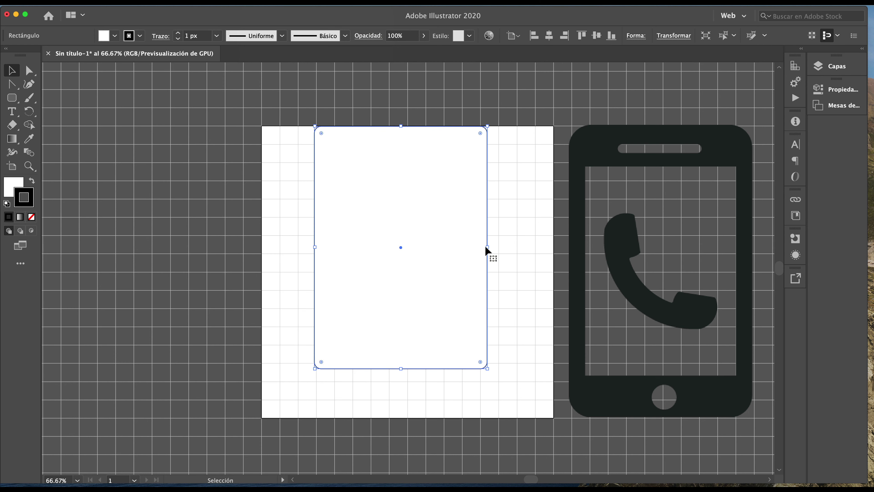
left_click_drag(487, 247, 493, 248)
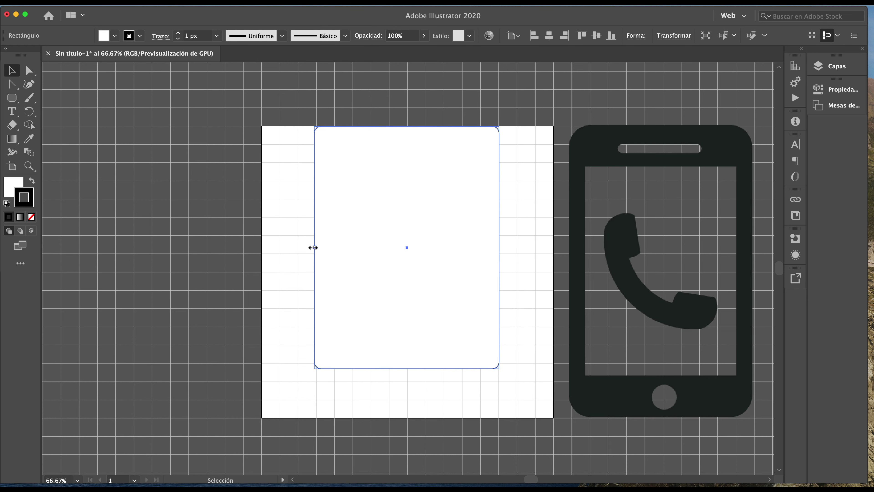
left_click_drag(315, 248, 318, 248)
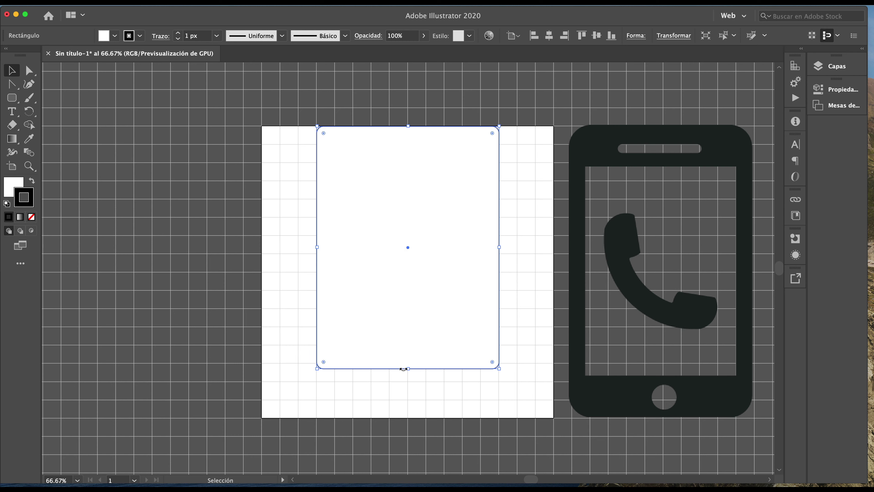
left_click_drag(408, 368, 411, 414)
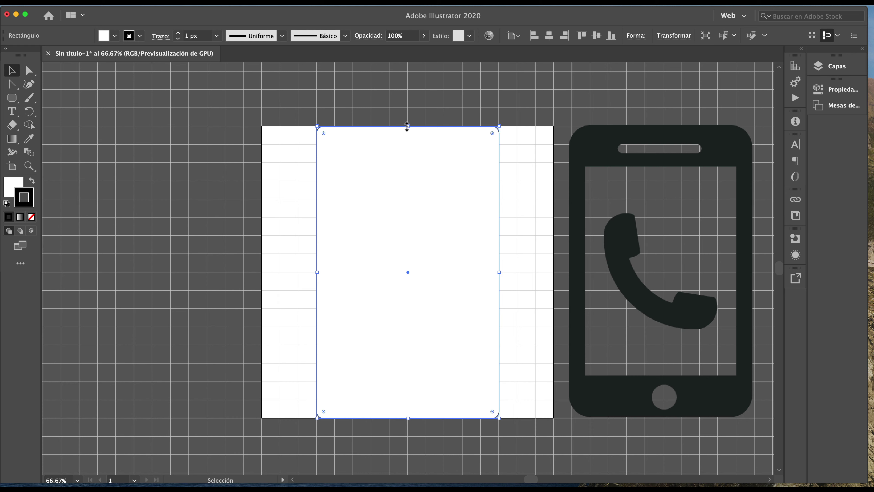
mouse_move(408, 127)
left_mouse_down()
mouse_move(408, 143)
mouse_move(408, 127)
left_mouse_up()
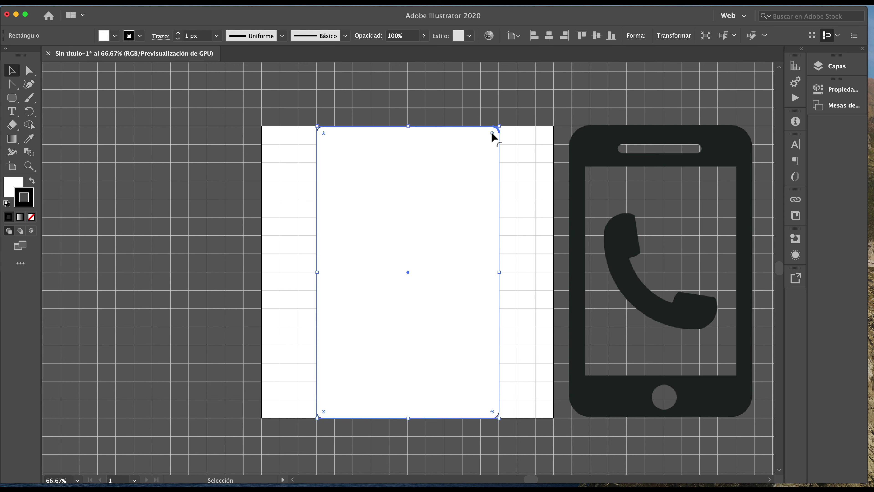
- Round the phone body's corners to about a 49 px radius to match the reference, then deselect
left_click_drag(492, 134, 491, 135)
left_click_drag(487, 135, 481, 151)
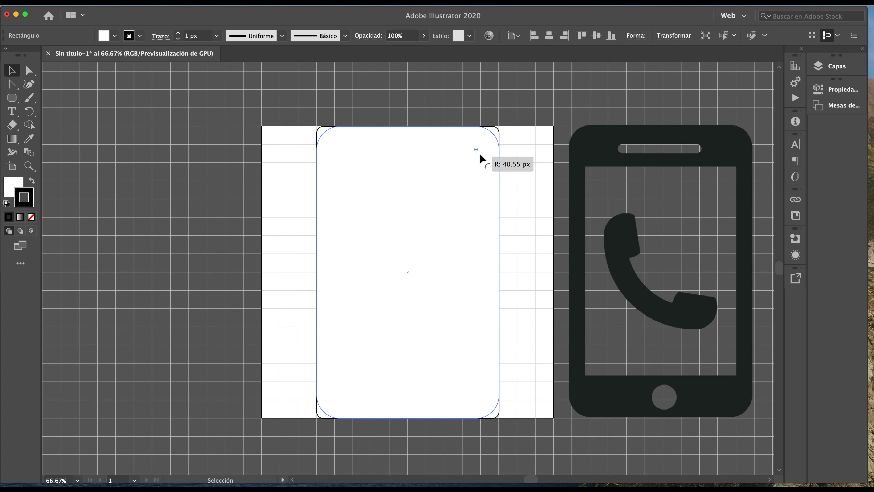
left_click_drag(481, 151, 479, 153)
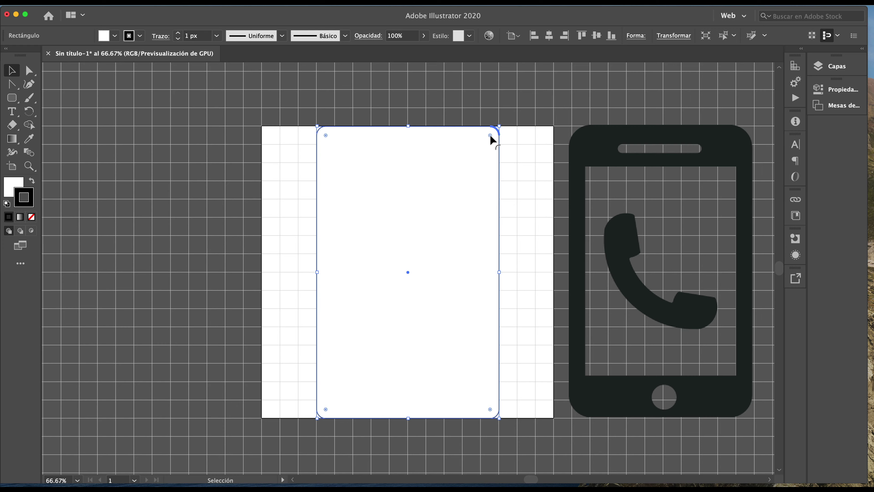
left_click_drag(489, 135, 484, 142)
mouse_move(485, 142)
left_mouse_down()
mouse_move(506, 147)
mouse_move(476, 160)
left_mouse_up()
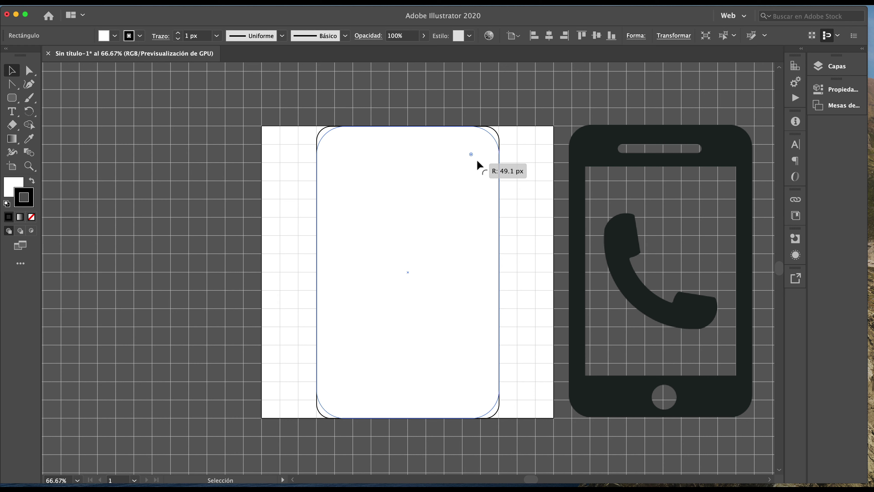
left_click_drag(477, 161, 477, 161)
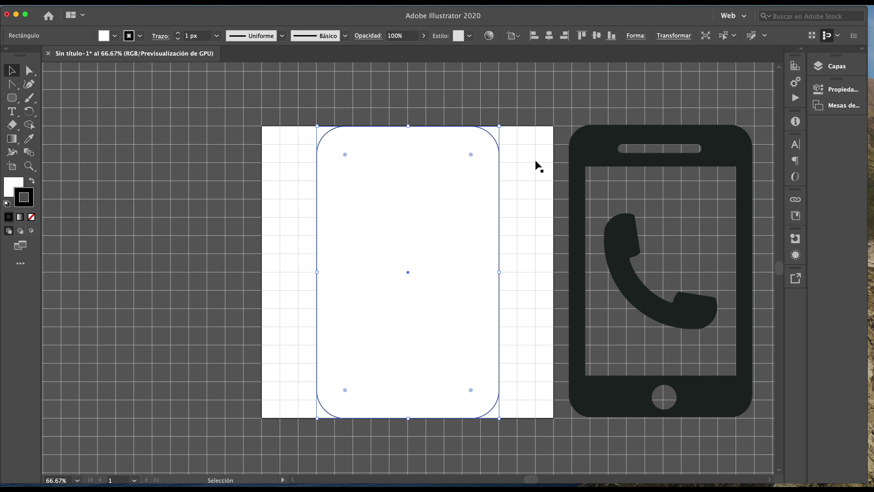
left_click(292, 189)
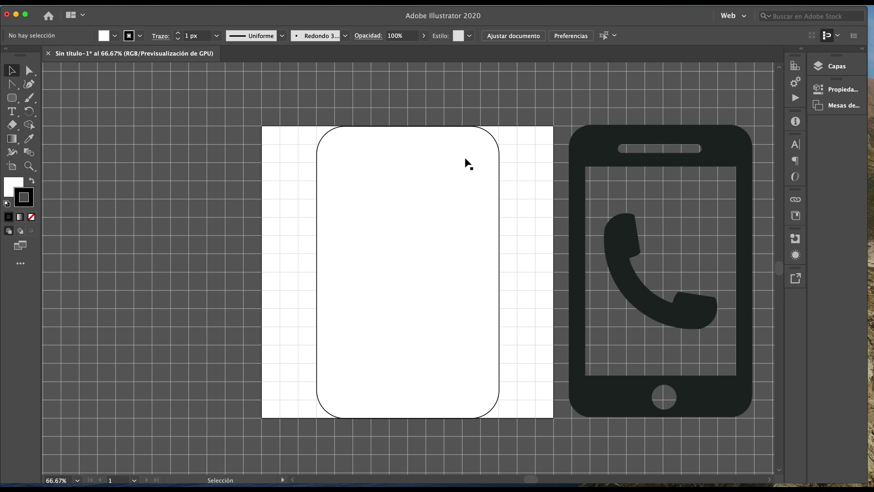
- Set the rounded rectangle's stroke to None, then select the mobile.png reference
left_click(472, 147)
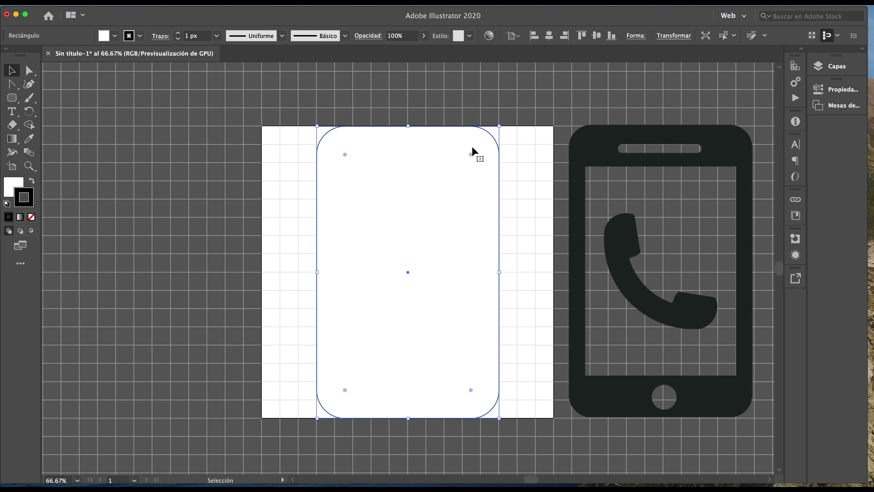
left_click(13, 187)
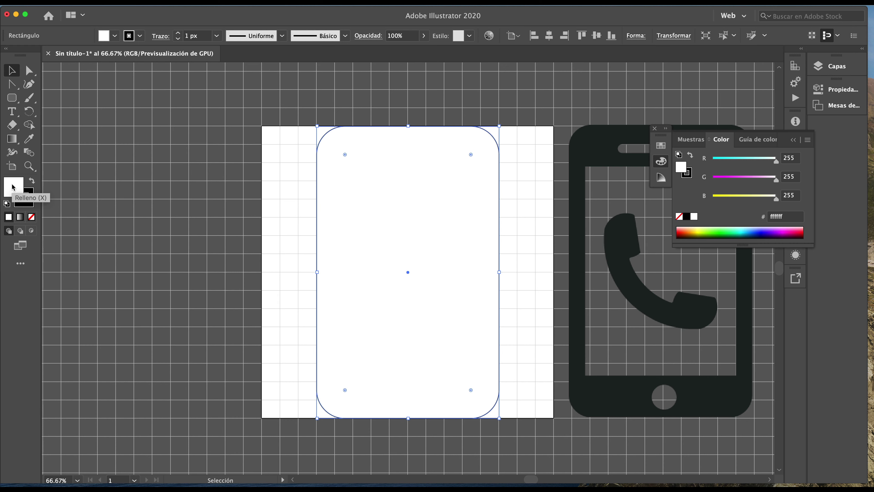
left_click(31, 199)
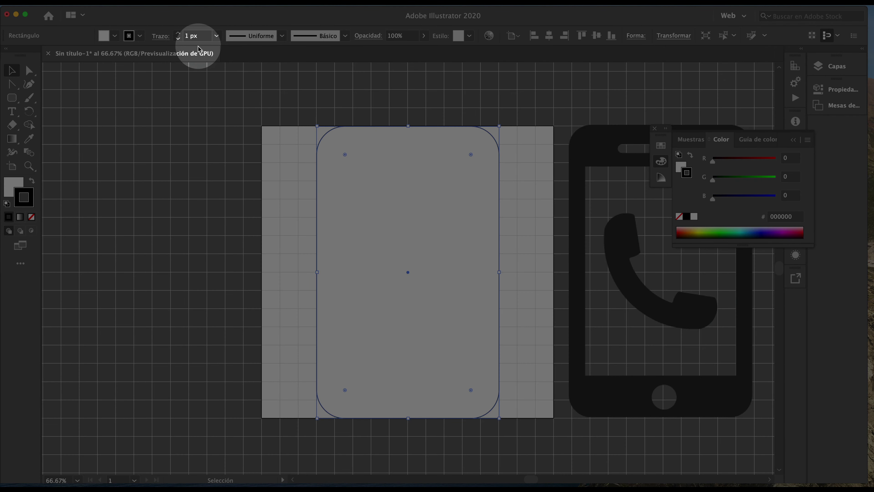
left_click(195, 36)
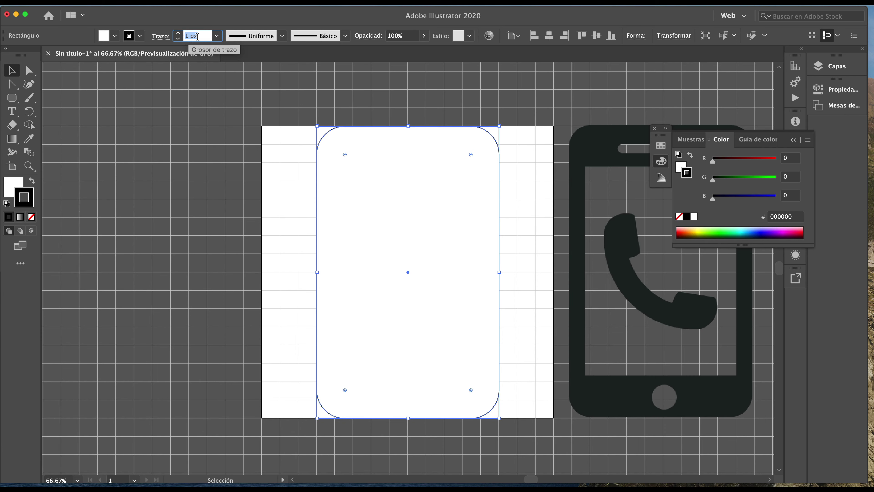
type("0")
left_click(179, 38)
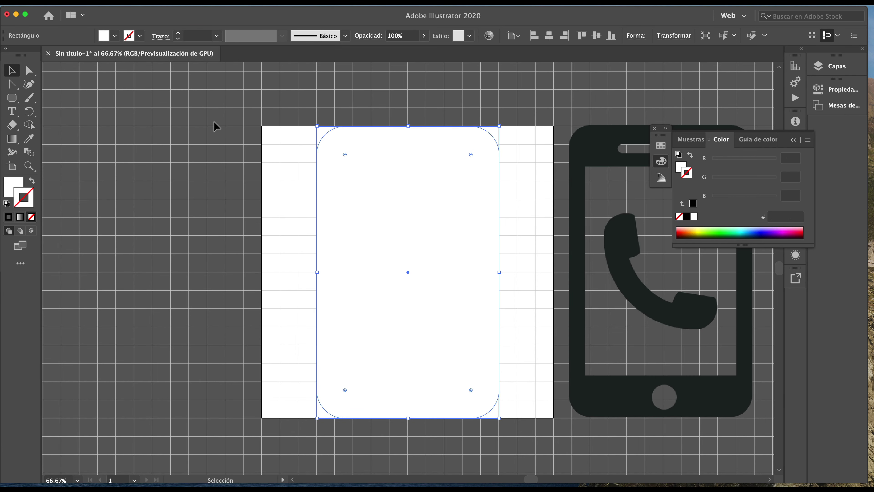
left_click(216, 126)
left_click(402, 162)
- Close the Color panel, snap mobile.png's top to the artboard edge, and reselect the rectangle
left_click(580, 159)
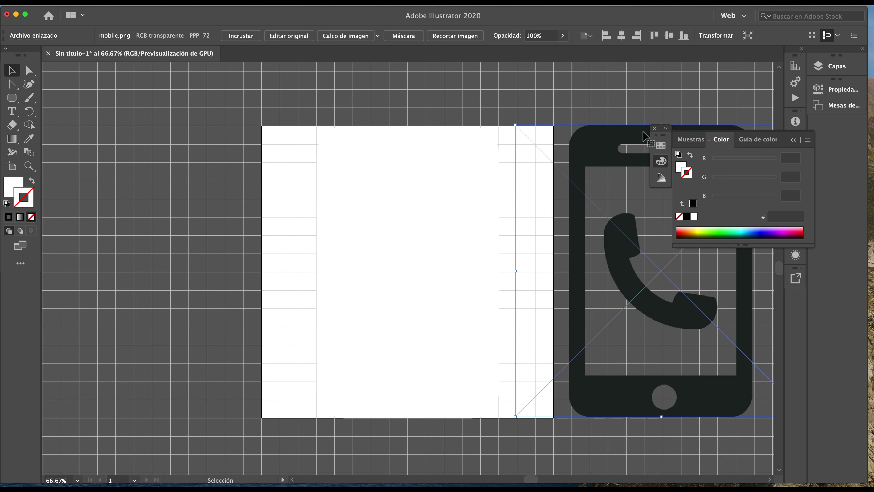
left_click(655, 129)
left_click_drag(621, 144, 625, 133)
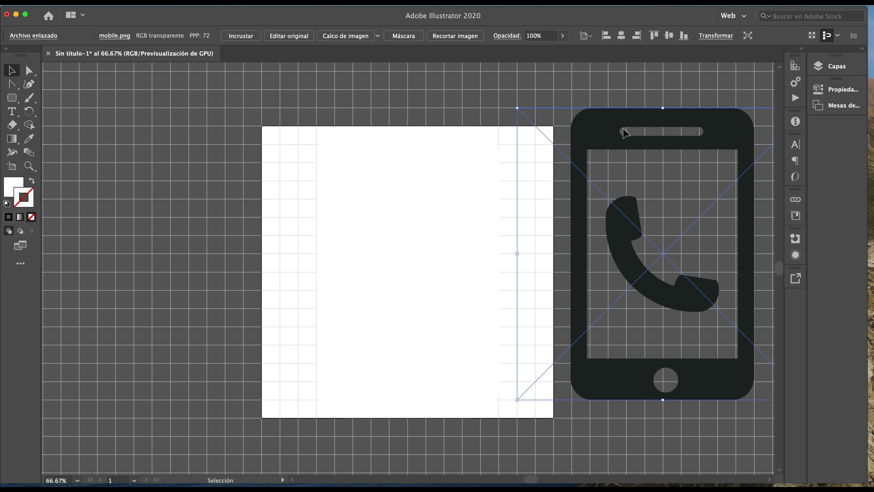
left_click_drag(625, 133, 603, 152)
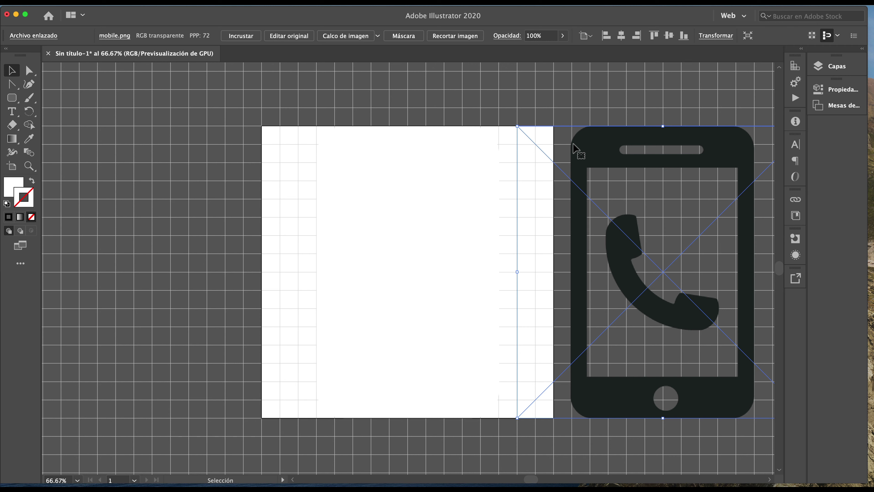
left_click(439, 182)
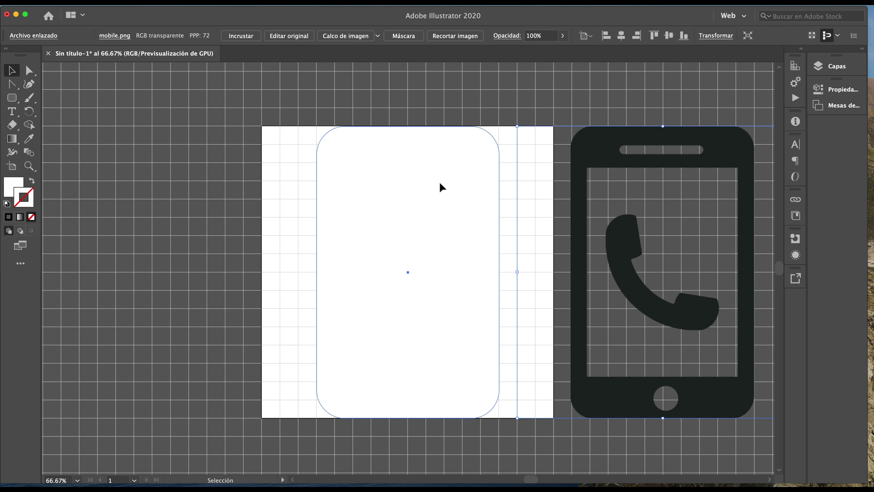
- Fill the rounded rectangle with black (000000), then deselect and close the Color panel
left_click(14, 186)
double_click(15, 191)
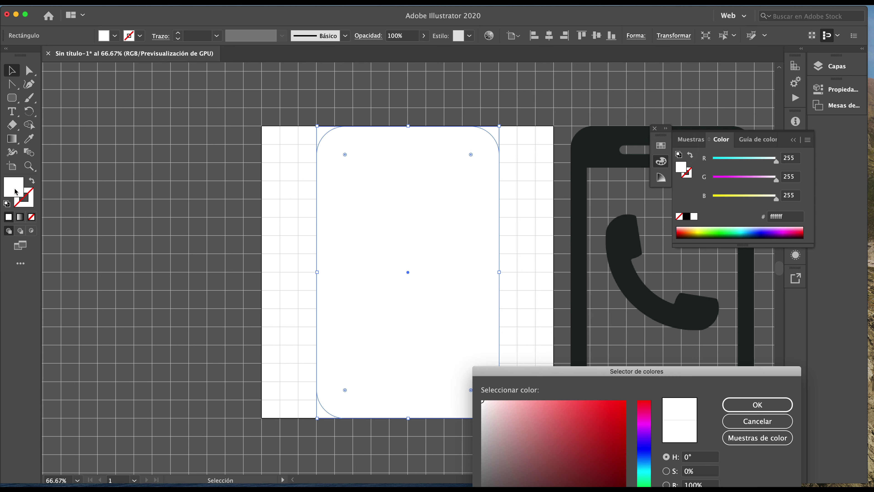
left_click_drag(540, 372, 485, 211)
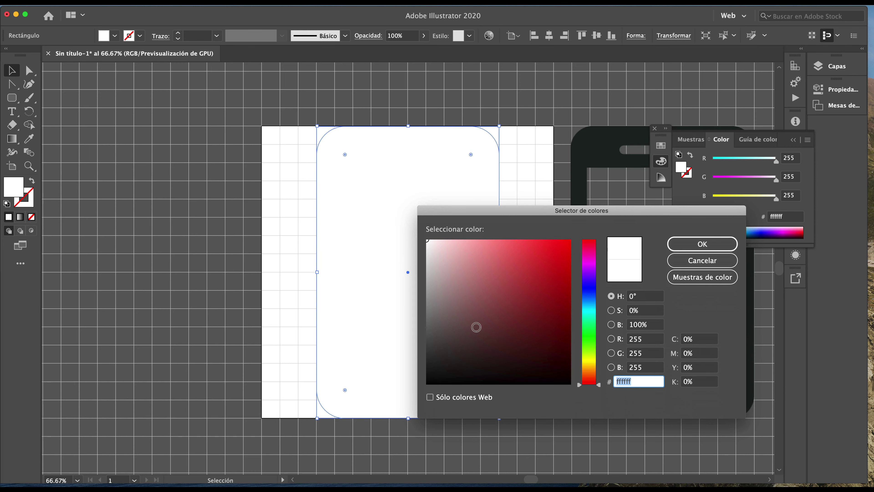
left_click_drag(466, 340, 423, 393)
left_click(681, 247)
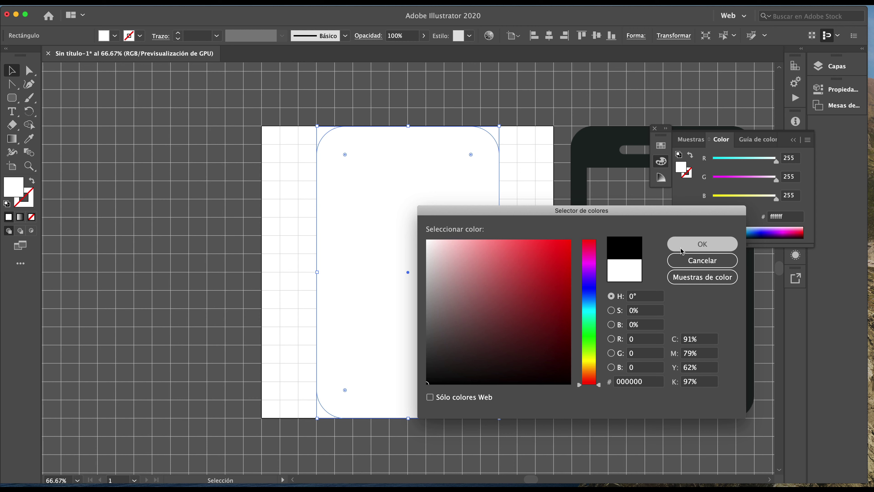
left_click(284, 253)
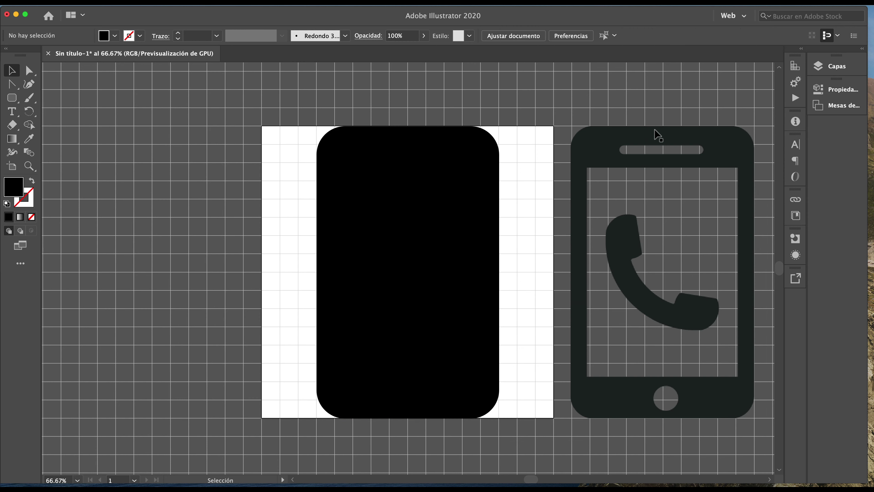
left_click(654, 128)
- Draw a white-filled 256 × 96 px rectangle near the top inside the black body
left_click(12, 97)
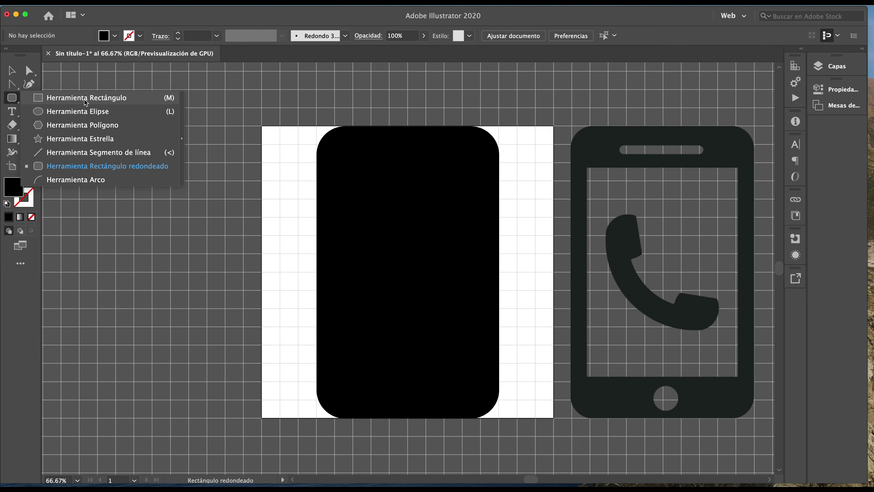
left_click(84, 98)
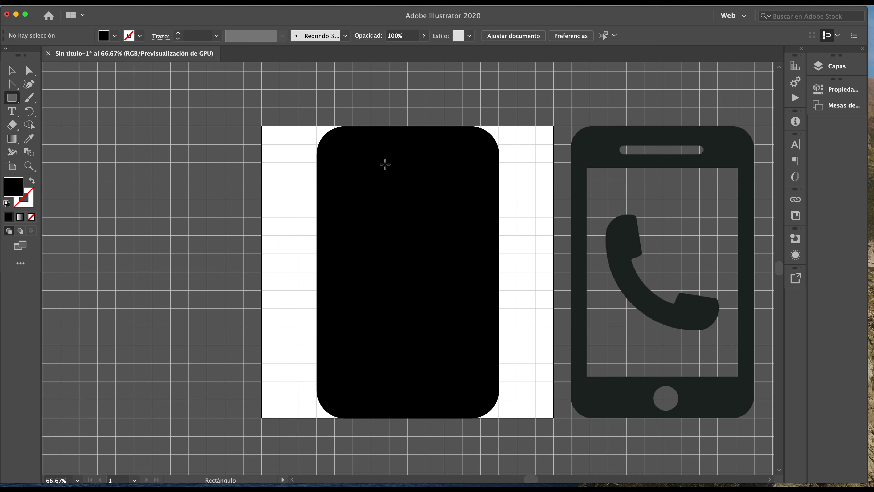
double_click(13, 189)
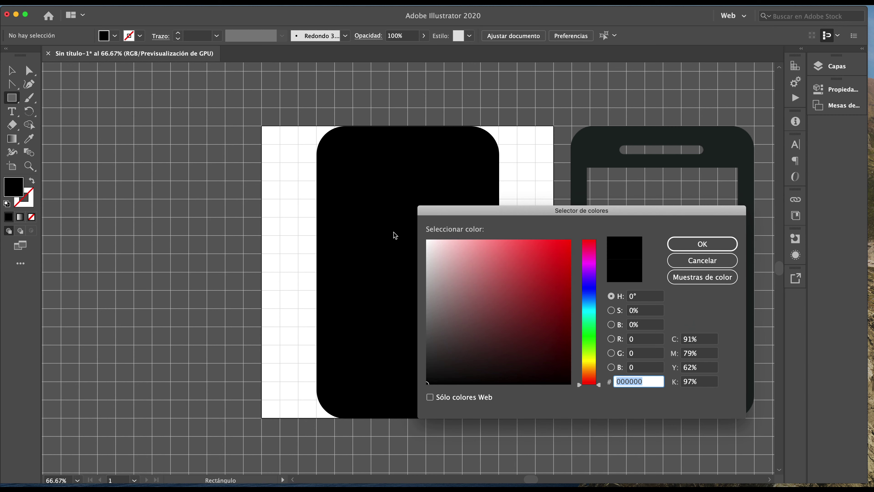
left_click(428, 240)
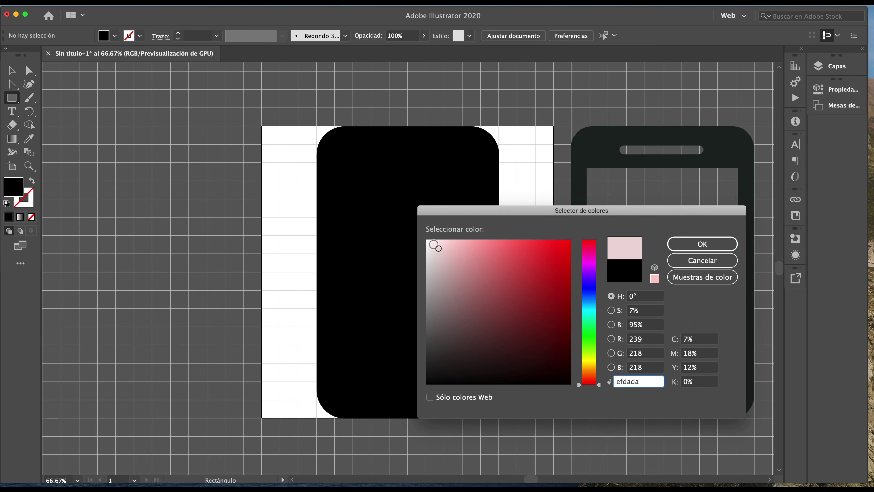
left_click(681, 245)
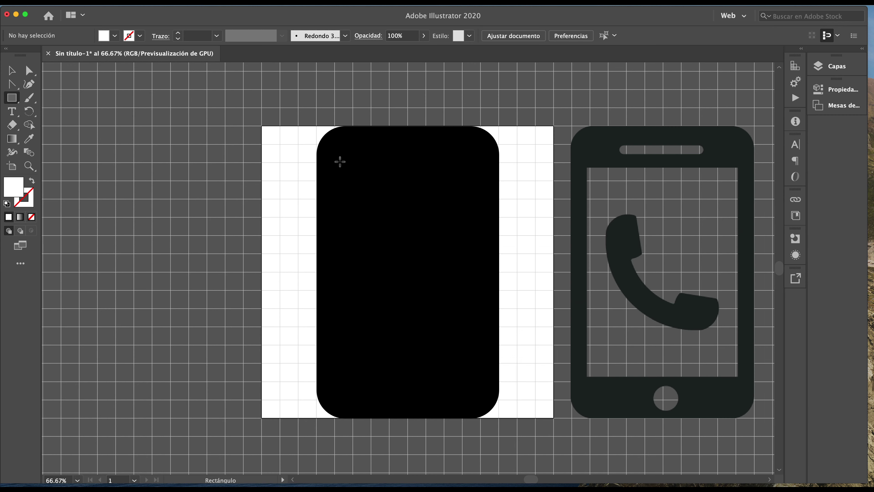
mouse_move(334, 162)
left_mouse_down()
mouse_move(481, 236)
mouse_move(479, 223)
mouse_move(494, 213)
mouse_move(481, 217)
left_mouse_up()
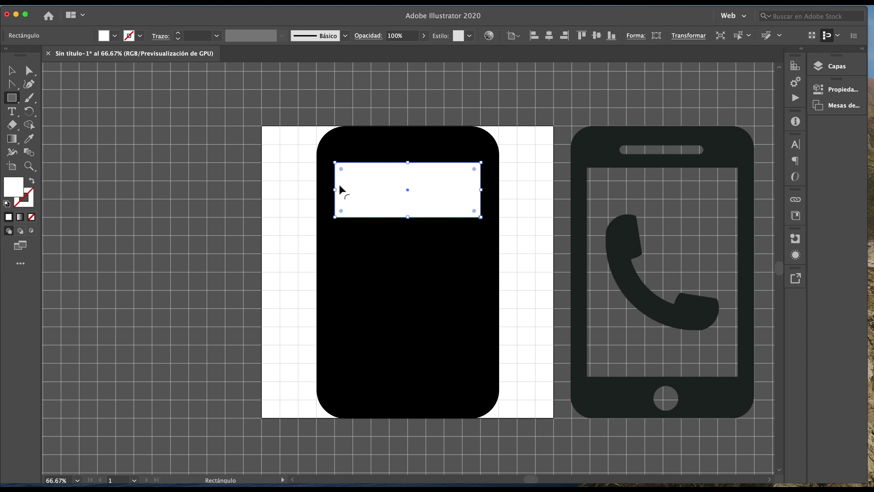
- Stretch the white rectangle down to 256 × 384 px to form the screen
left_click_drag(333, 189, 332, 189)
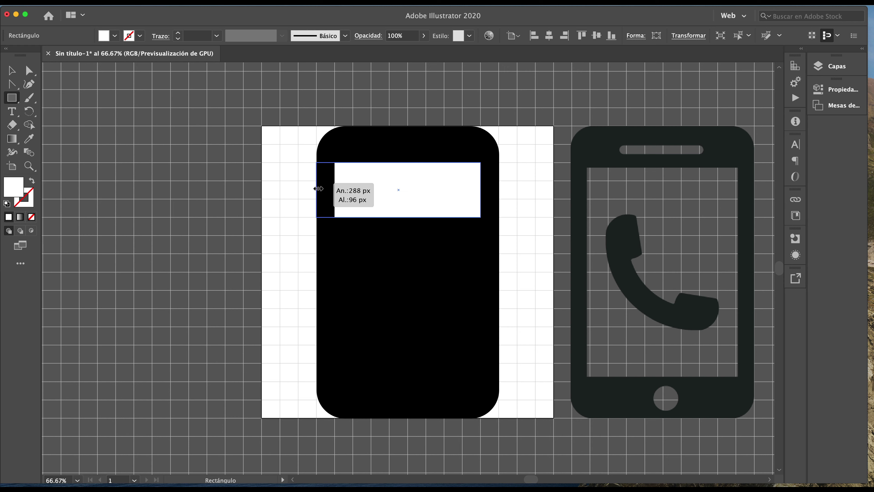
left_click_drag(332, 189, 331, 190)
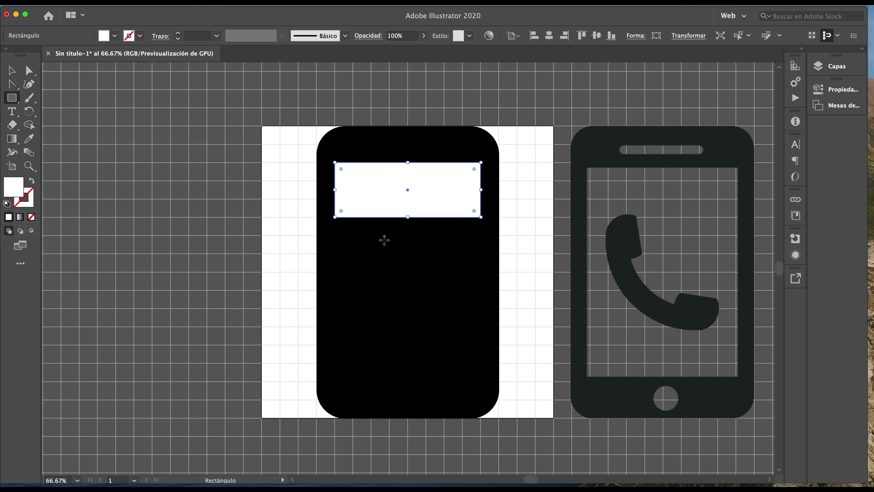
left_click_drag(407, 221, 416, 336)
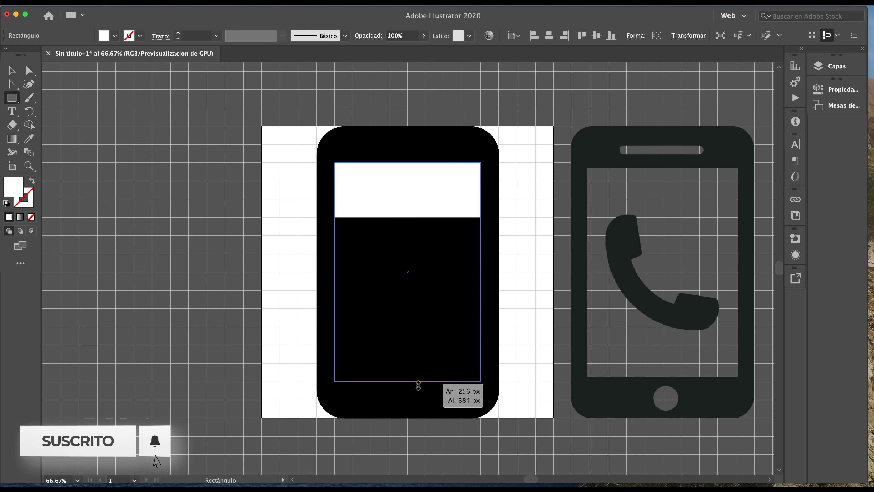
left_click_drag(416, 336, 417, 382)
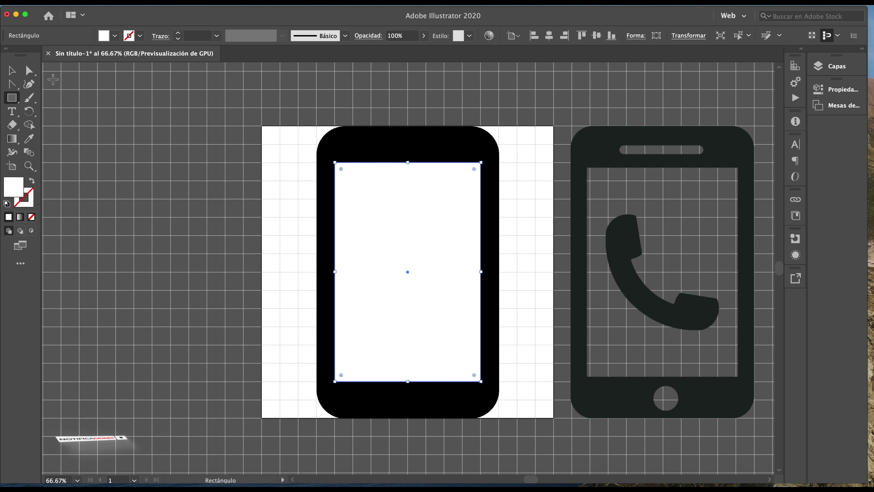
left_click(12, 70)
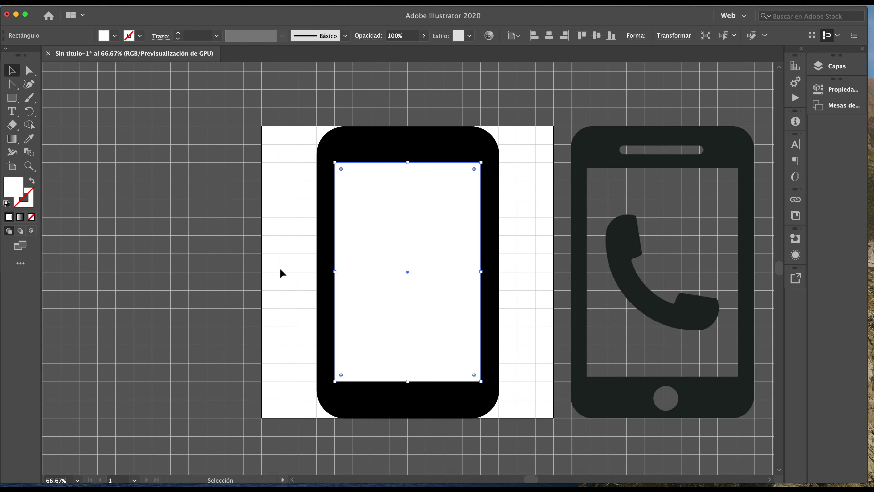
- Centre the white screen within the black phone body using Align, then deselect
left_click(281, 268)
left_click(341, 142)
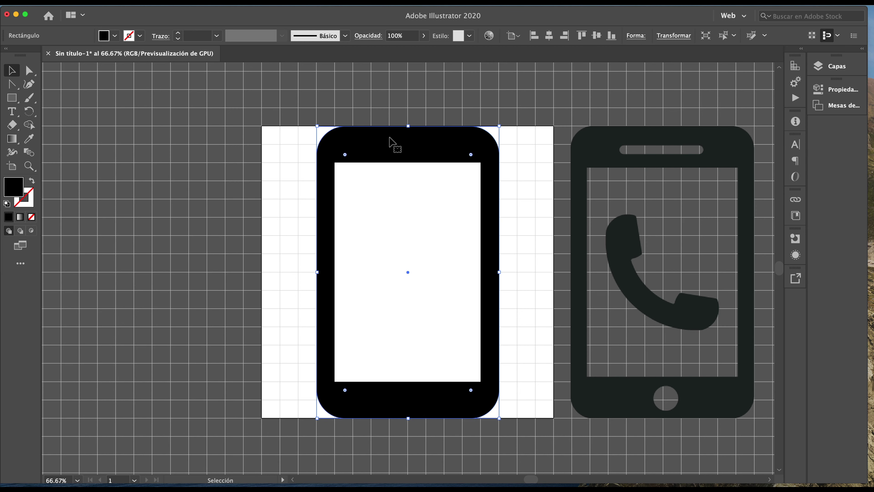
left_click(417, 187, "shift")
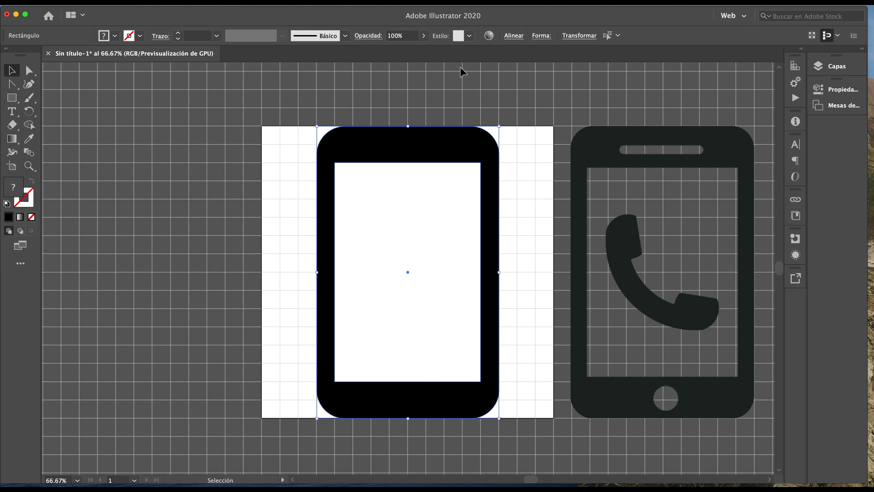
left_click(513, 36)
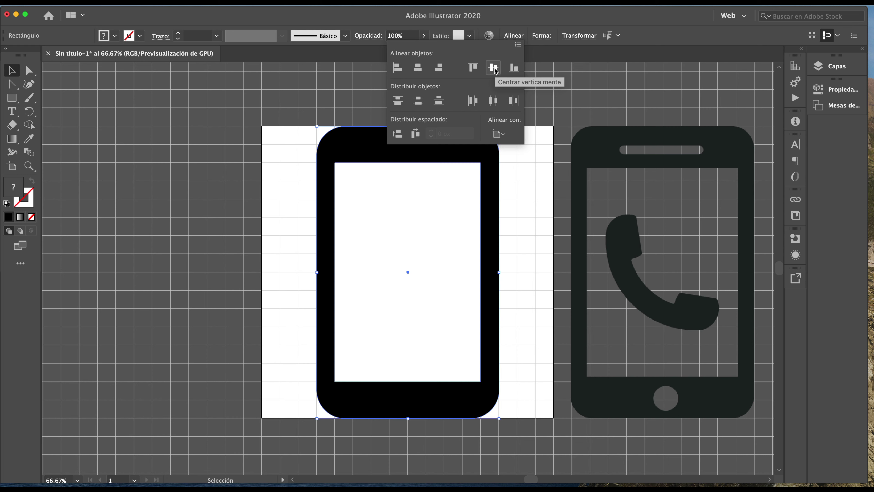
left_click(494, 68)
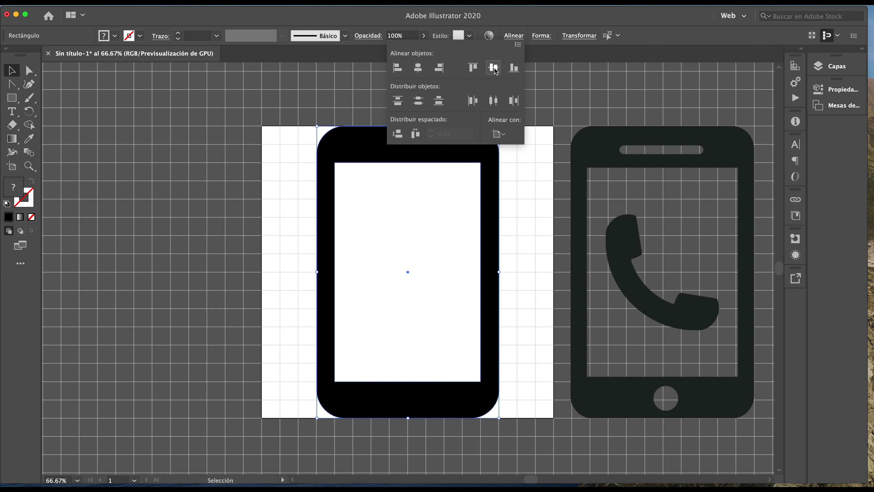
left_click(276, 193)
left_click(276, 192)
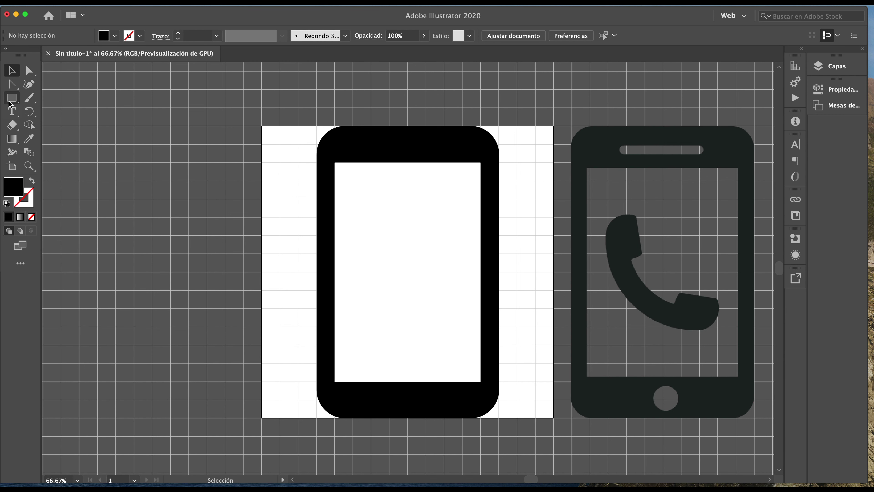
left_click(12, 98)
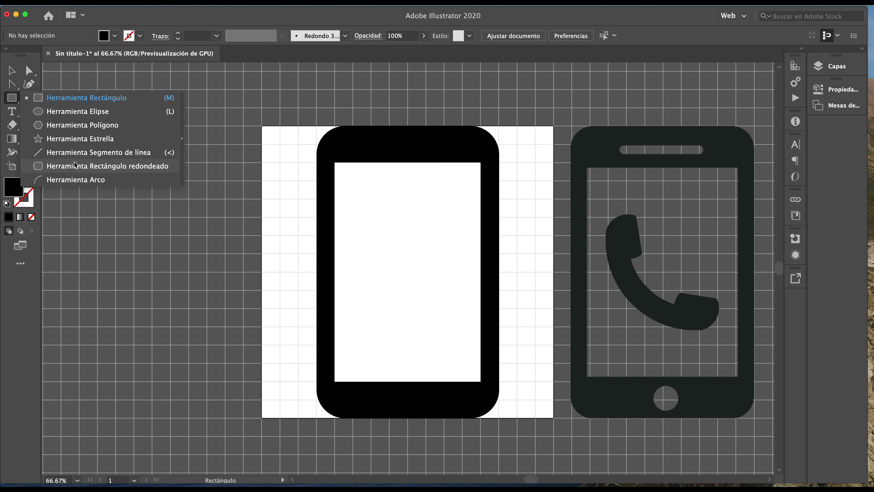
left_click(76, 168)
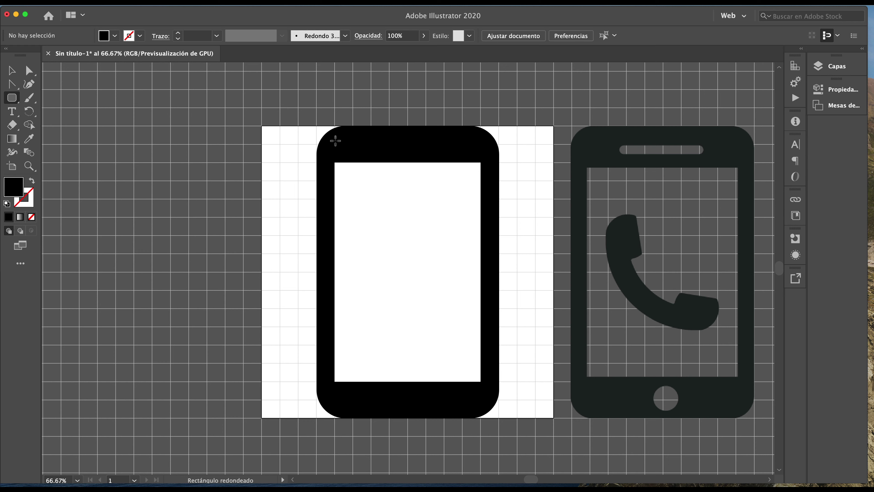
- Draw a white-filled rounded rectangle speaker slot and place it at the phone's top edge
left_click_drag(353, 145, 462, 162)
key("v")
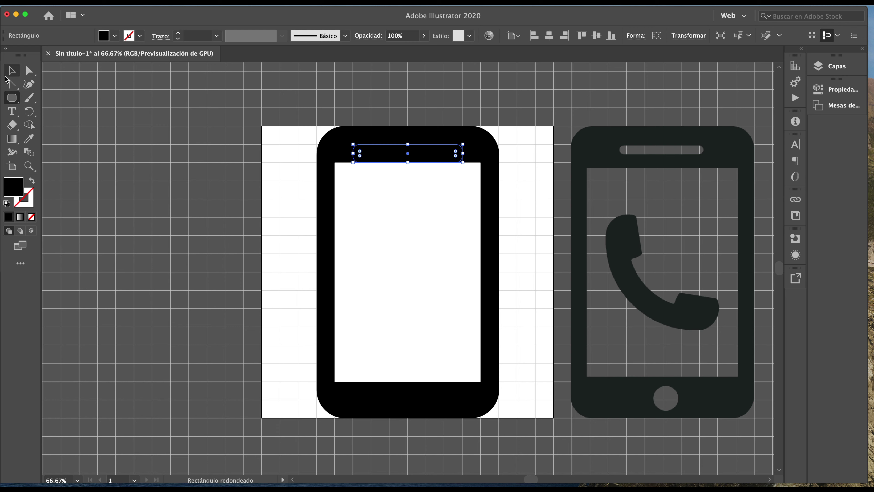
left_click_drag(399, 153, 398, 208)
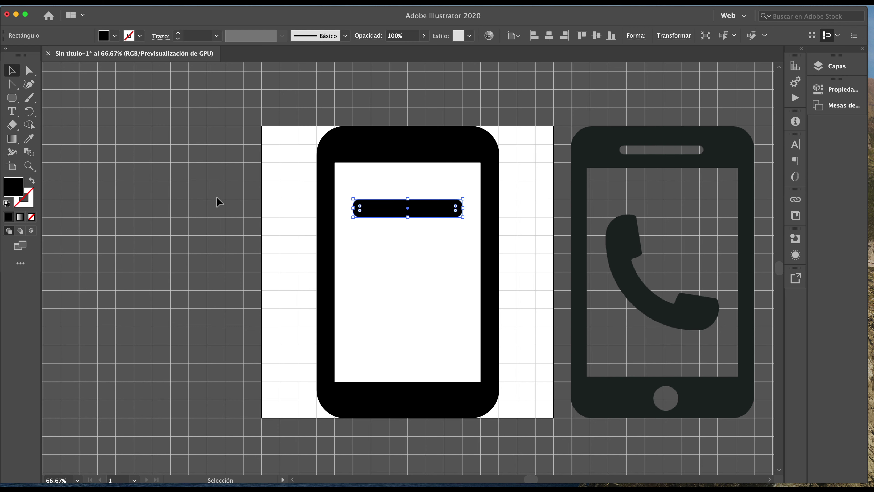
double_click(17, 188)
left_click(449, 252)
left_click(427, 240)
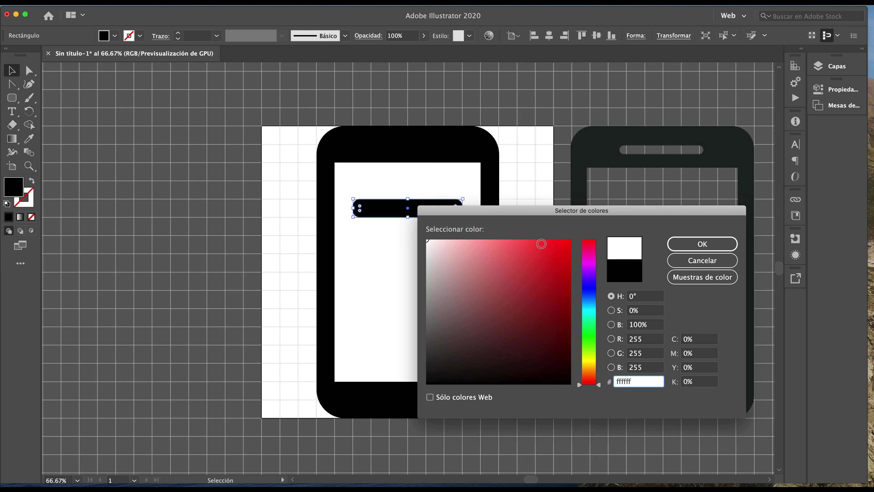
left_click(702, 244)
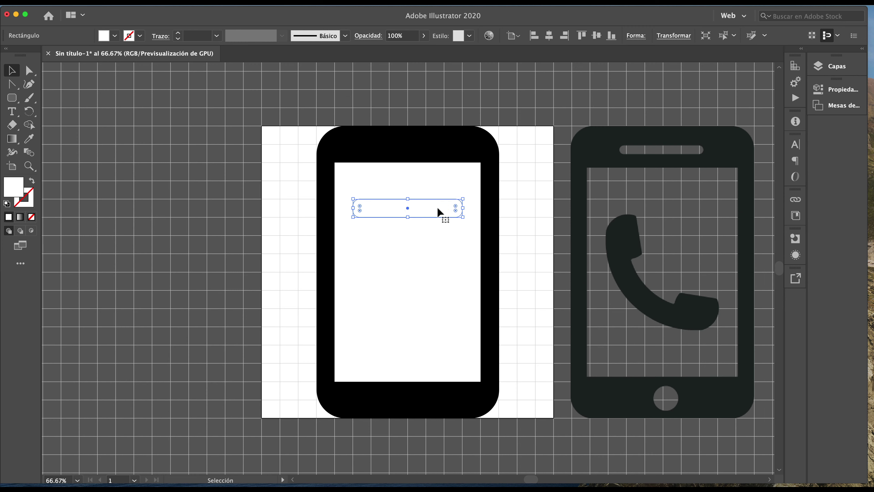
left_click_drag(437, 207, 429, 148)
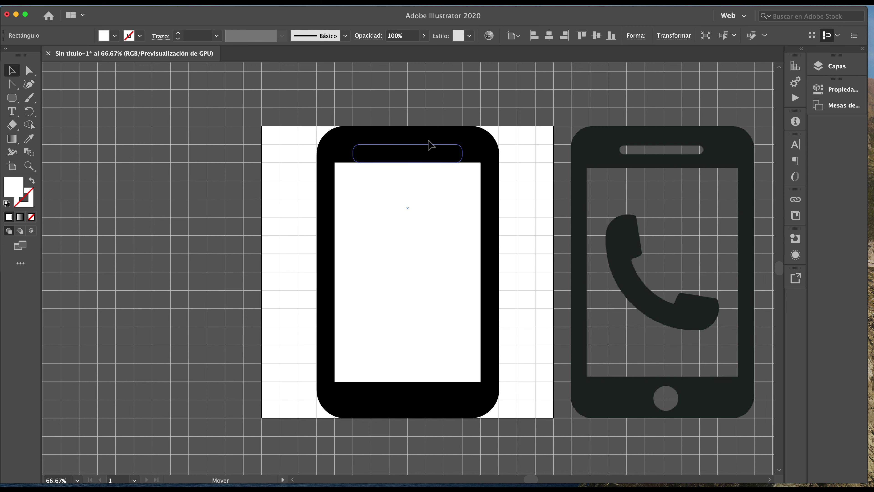
mouse_move(430, 142)
left_mouse_down()
mouse_move(428, 150)
mouse_move(426, 137)
left_mouse_up()
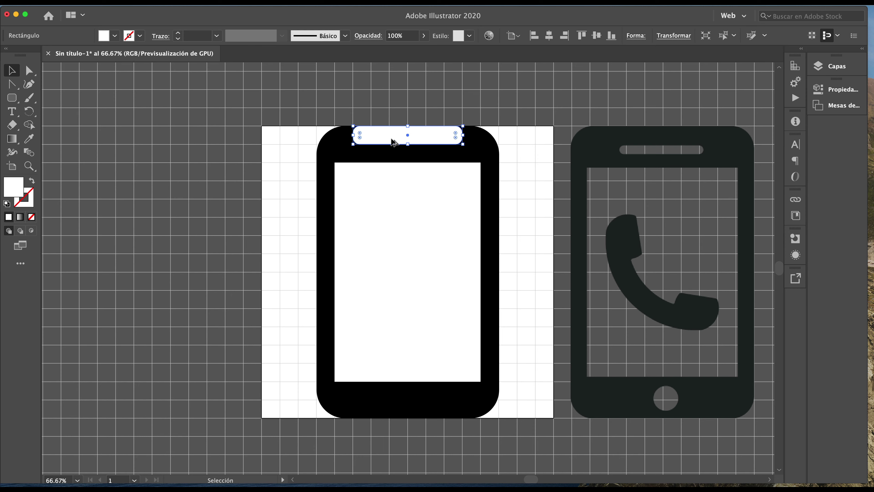
- Move the speaker slot down into the black top frame
scroll(392, 141, "up", 3)
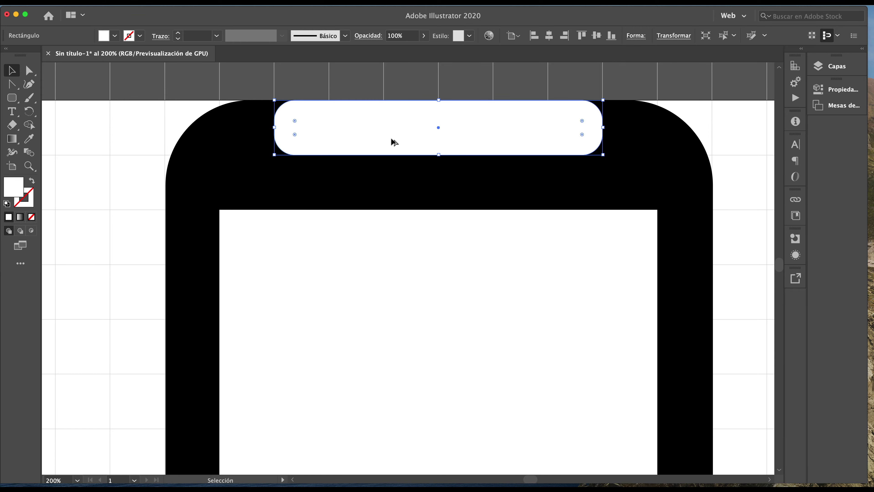
scroll(392, 138, "down", 4)
scroll(392, 138, "down", 5)
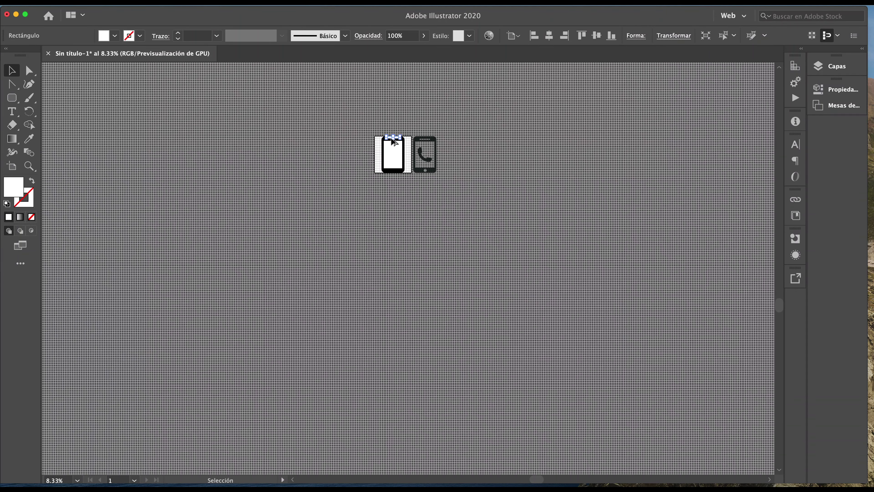
scroll(393, 141, "up", 2)
scroll(393, 142, "up", 5)
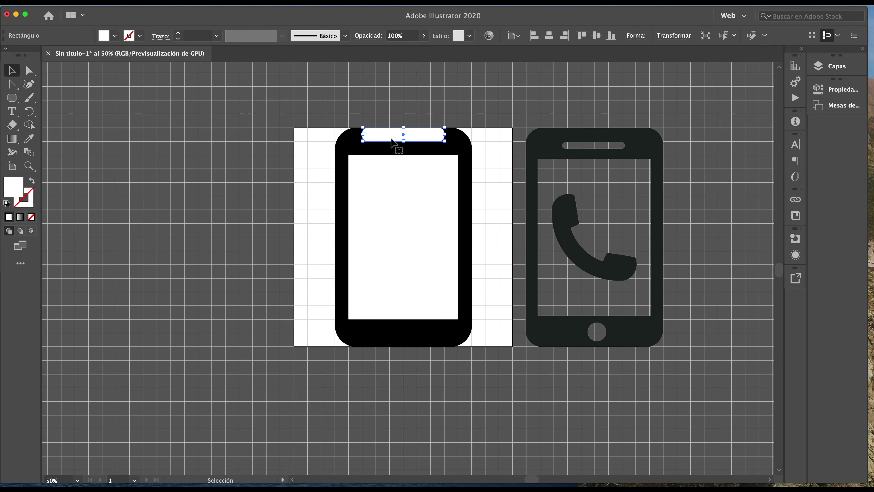
scroll(393, 142, "up", 1)
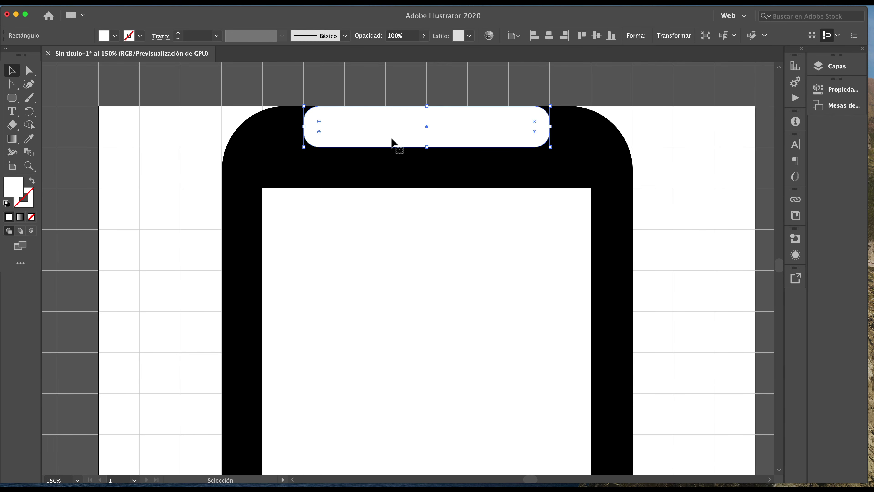
mouse_move(379, 132)
left_mouse_down()
mouse_move(376, 162)
mouse_move(380, 124)
left_mouse_up()
- Turn off Snap to Grid and lower the slot about 14 px, fully inside the top band
left_click(253, 2)
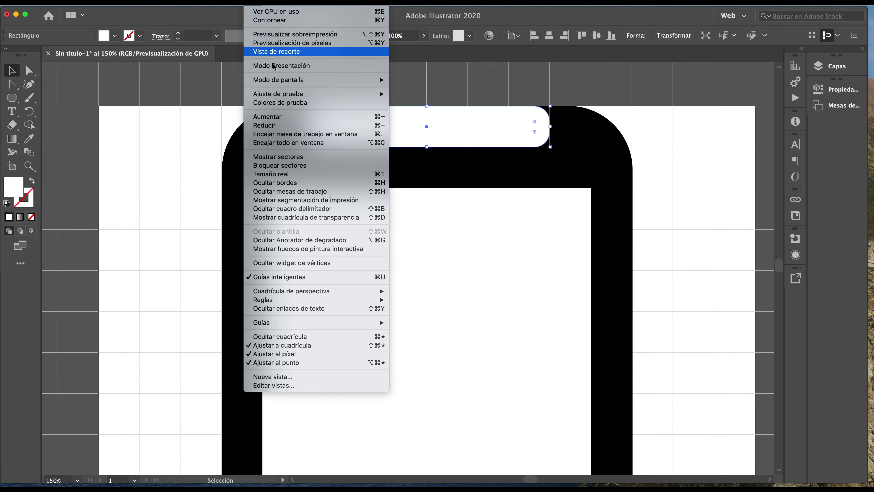
left_click(269, 346)
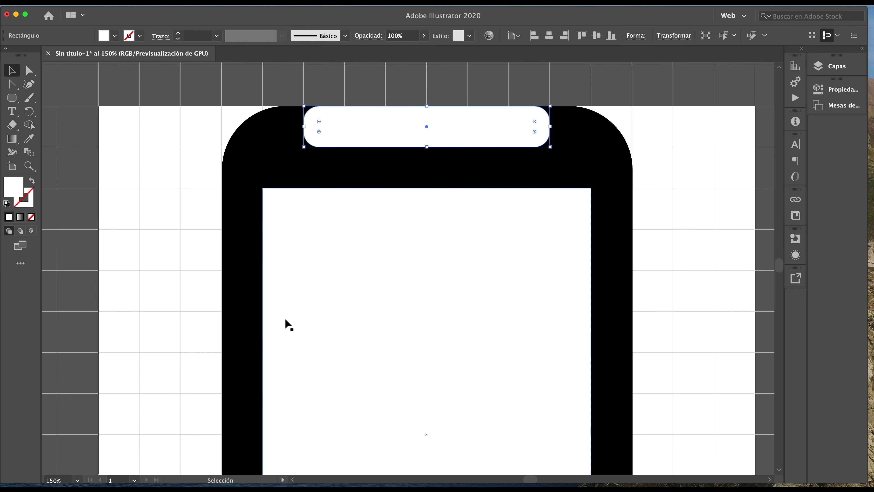
left_click_drag(382, 127, 381, 147)
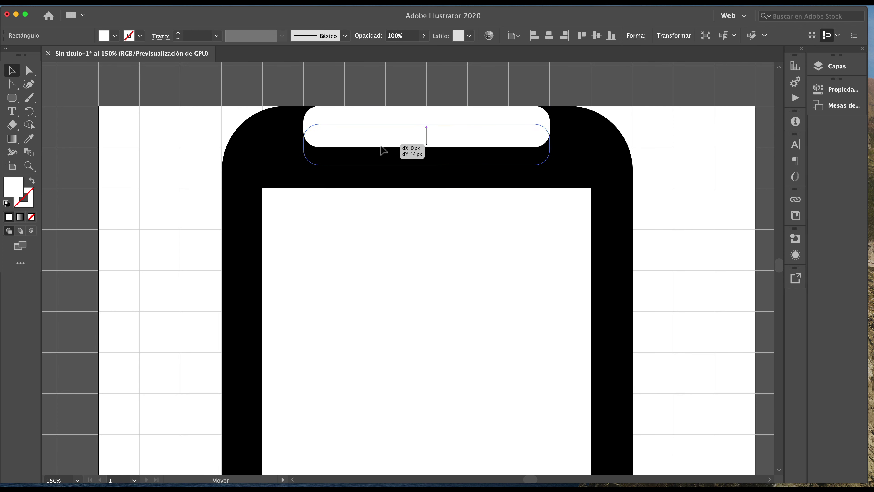
left_click(380, 151)
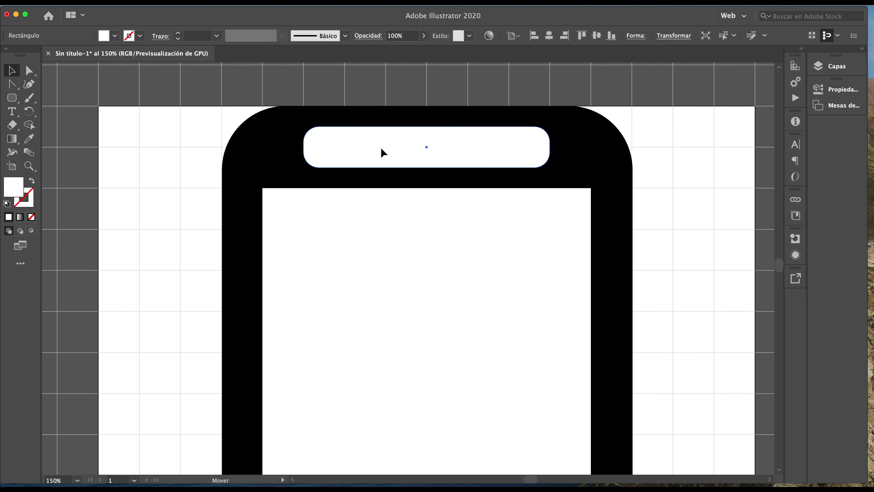
key("Down")
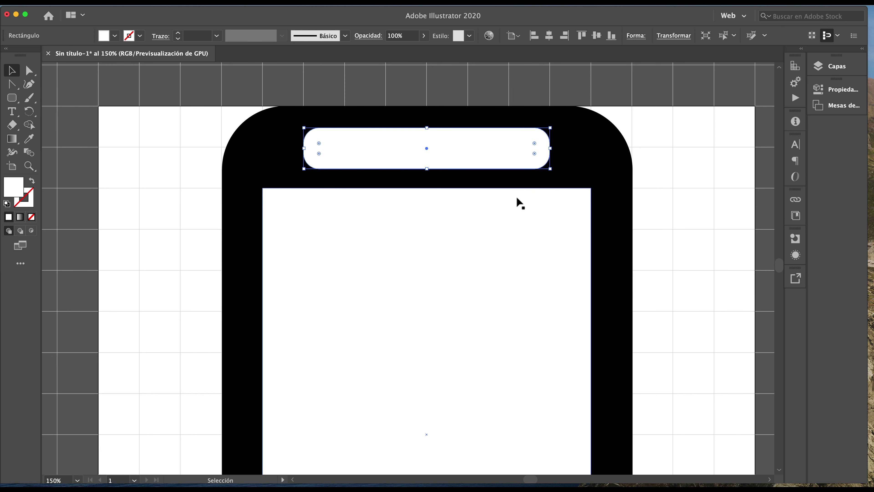
- Reduce the speaker slot's height so it measures 192 × 24 px
scroll(503, 205, "down", 2)
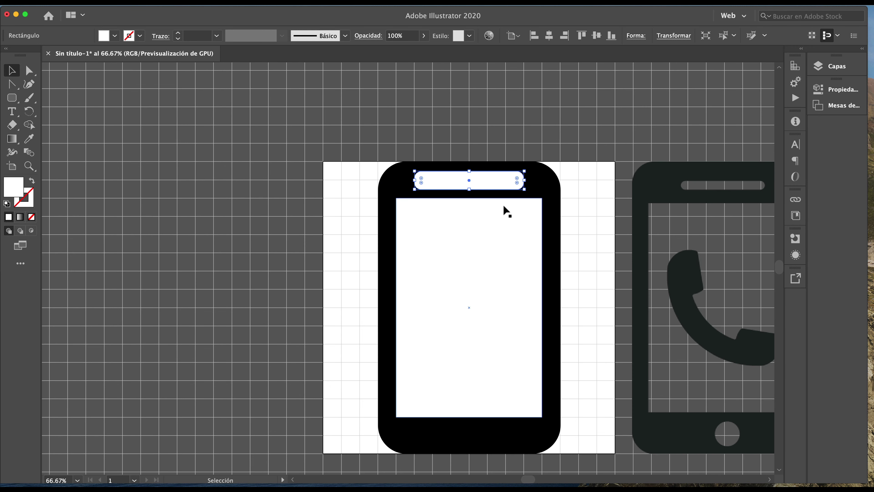
scroll(503, 205, "right", 1)
scroll(503, 204, "right", 2)
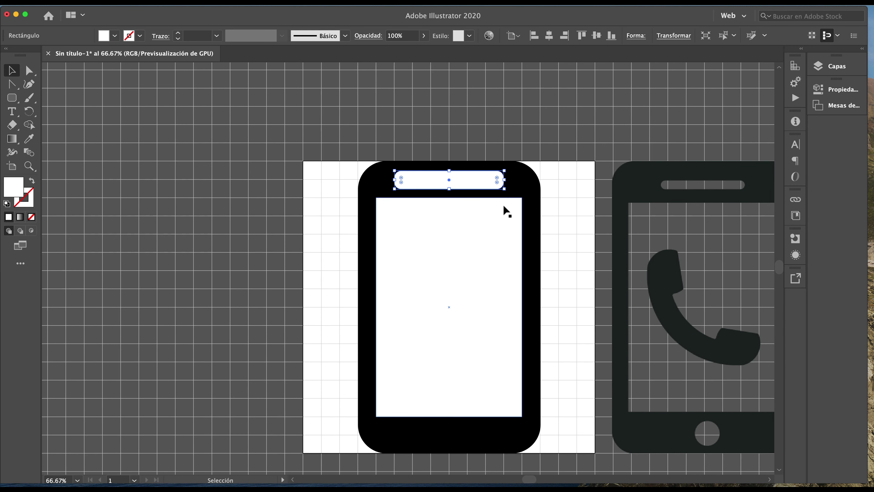
scroll(503, 205, "right", 2)
scroll(503, 206, "right", 1)
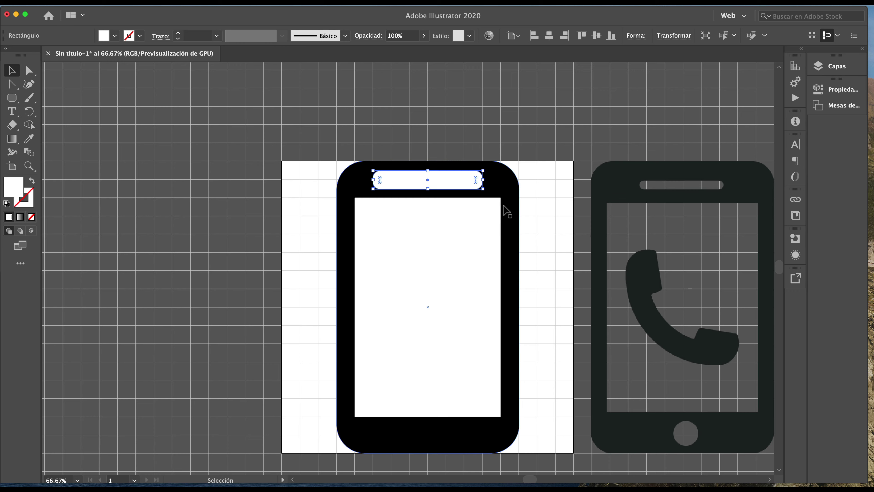
scroll(508, 211, "right", 2)
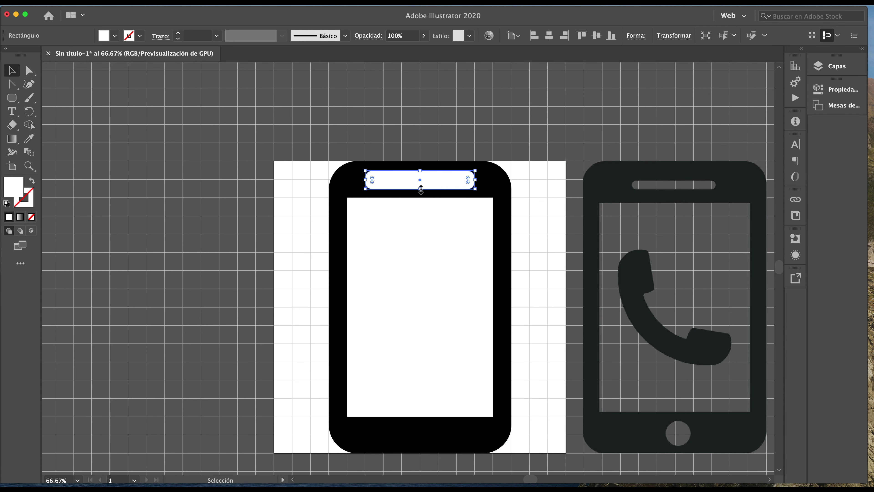
left_click_drag(420, 189, 418, 174)
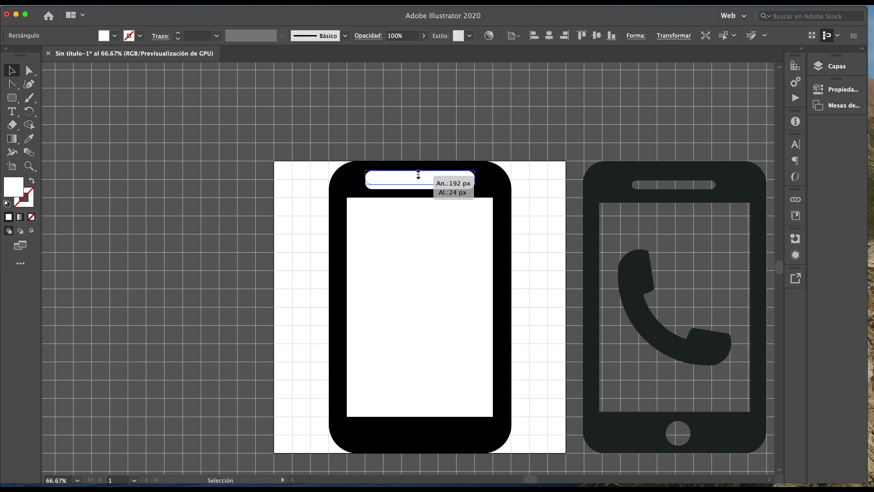
left_click_drag(418, 175, 420, 174)
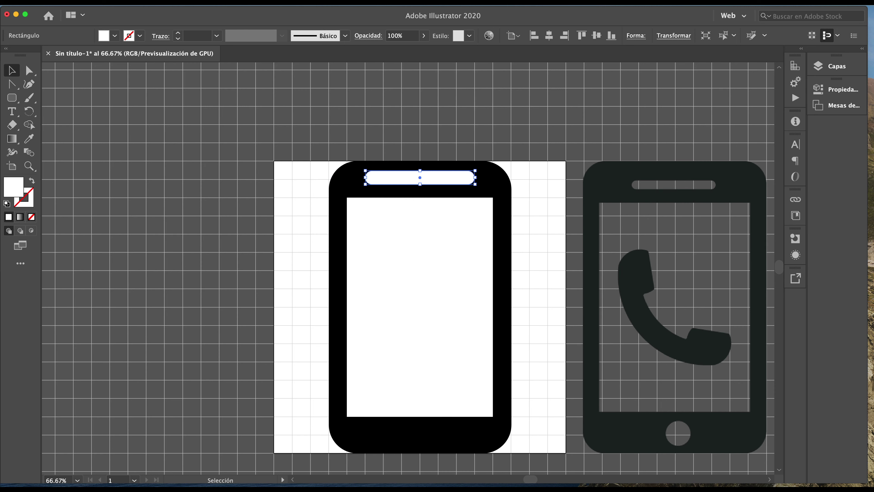
left_click(275, 2)
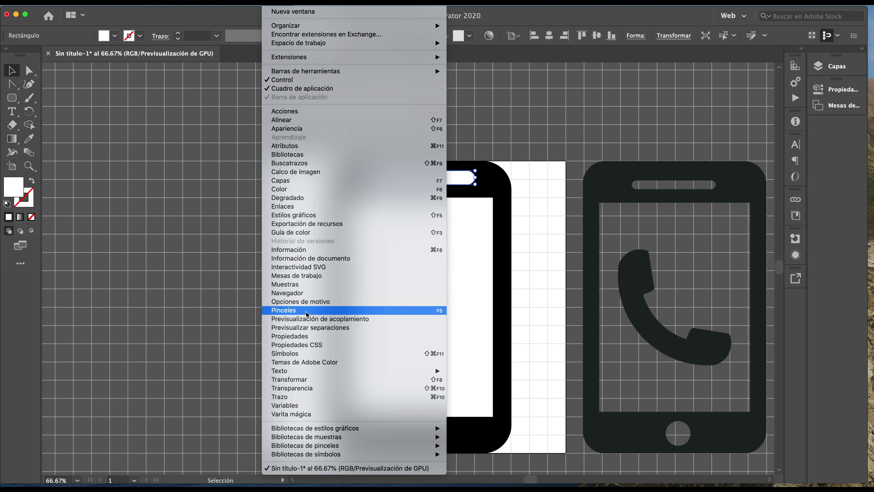
- Select the speaker slot and try heights of 20 px, then 16 px, in Properties
left_click(299, 336)
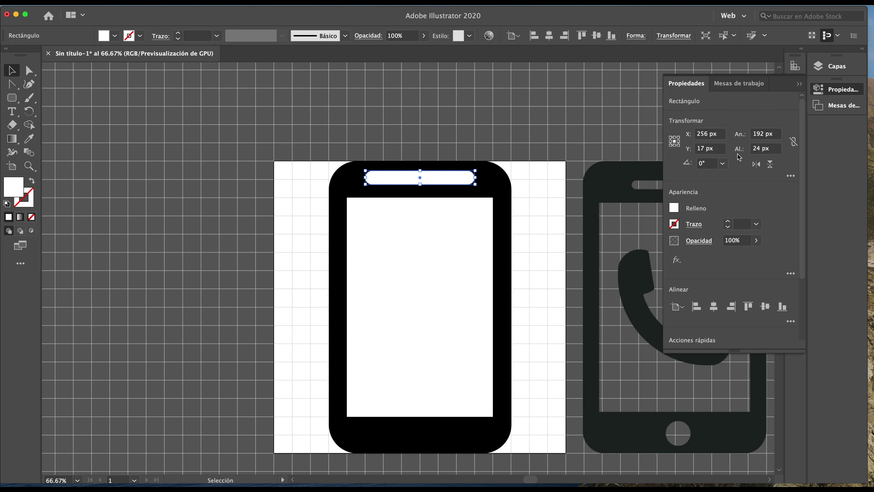
left_click(771, 148)
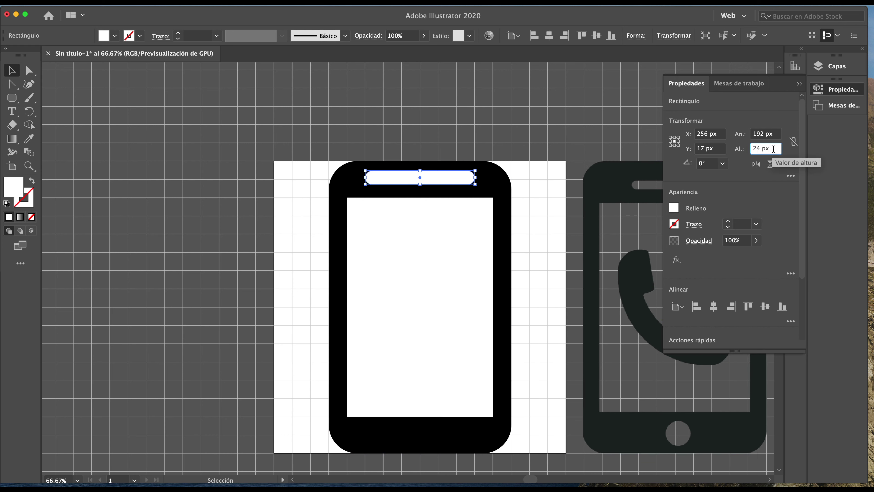
type("20")
key("Return")
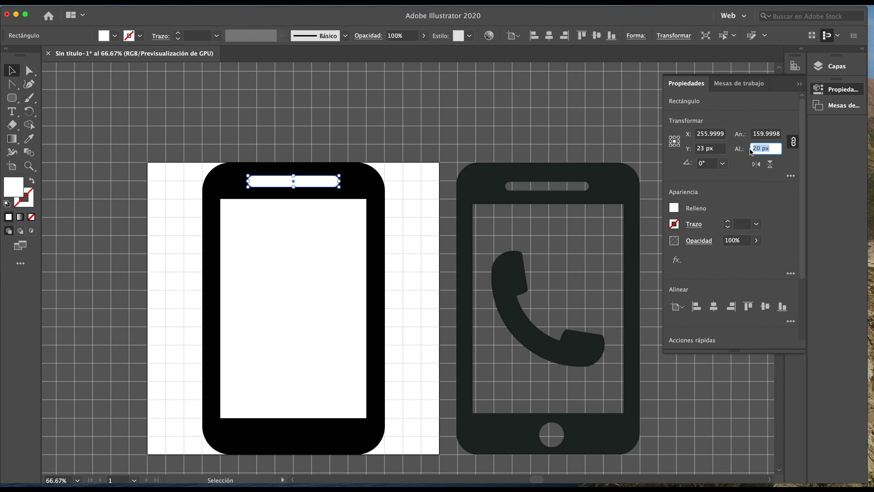
type("16")
key("Return")
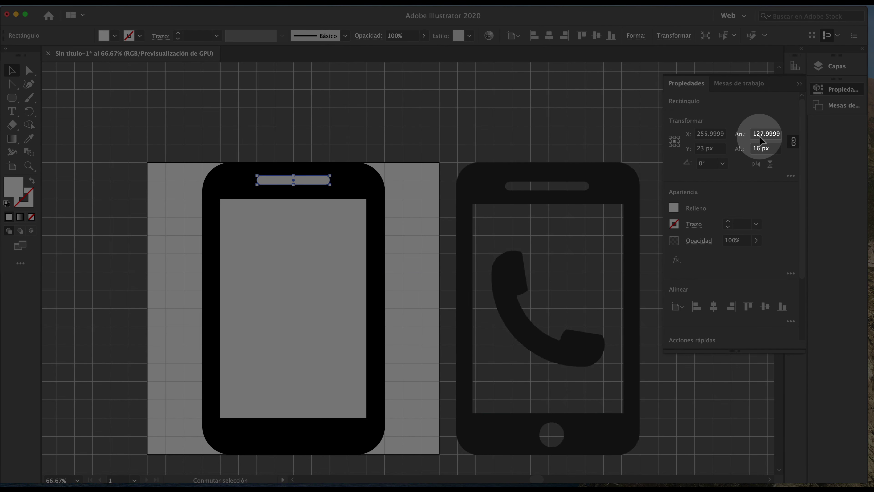
- Unlink the proportions and size the slot to 135 × 14 px, nudged down 1 px
left_click(794, 142)
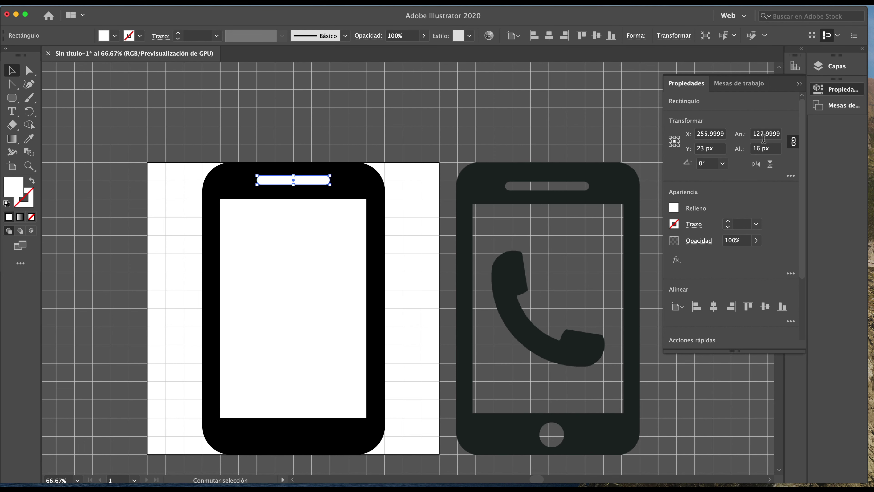
left_click(794, 142)
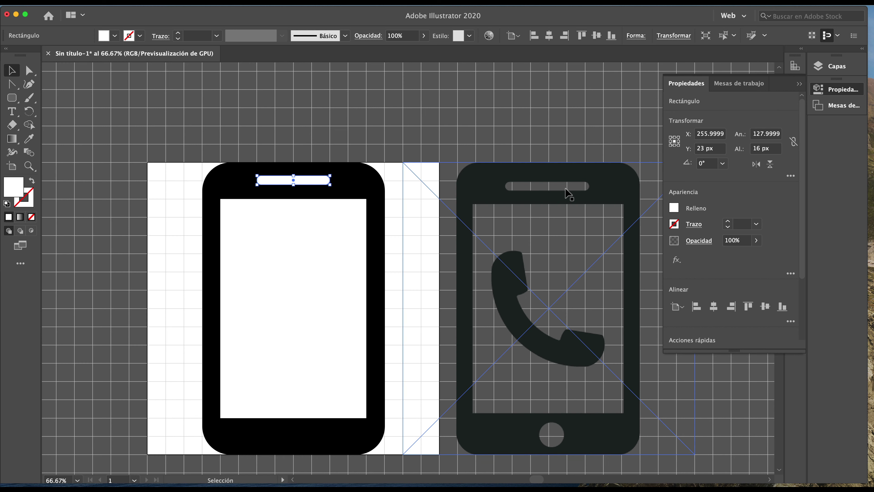
left_click(759, 137)
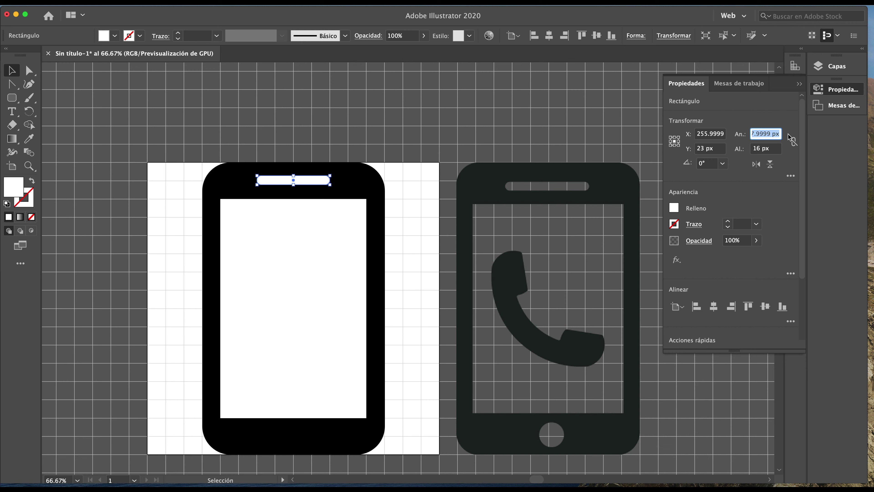
type("135")
key("Return")
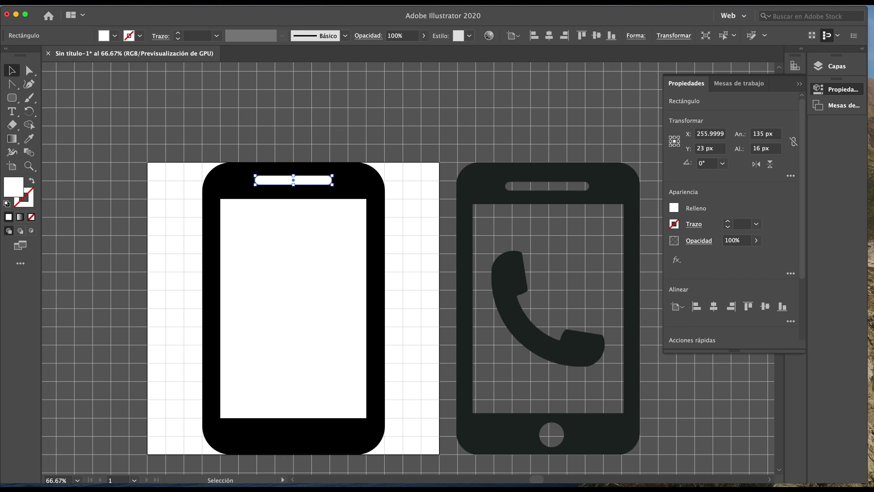
key("Down")
left_click(779, 152)
type("1")
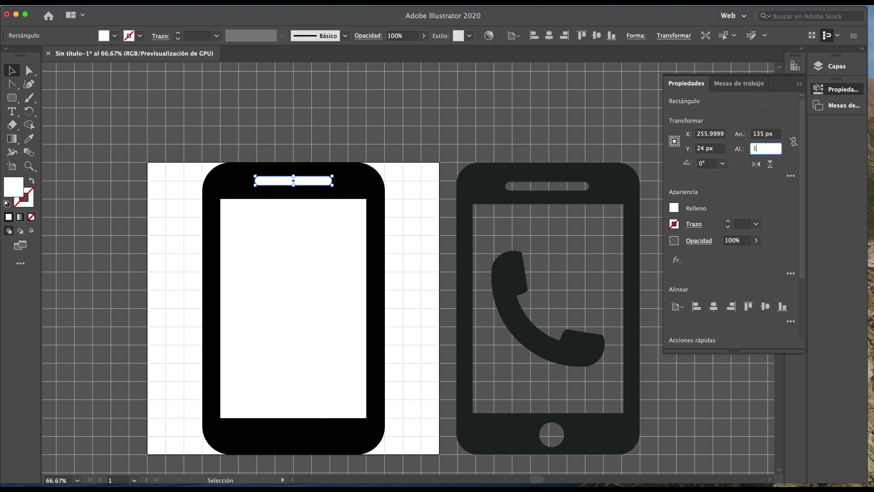
type("4")
key("Return")
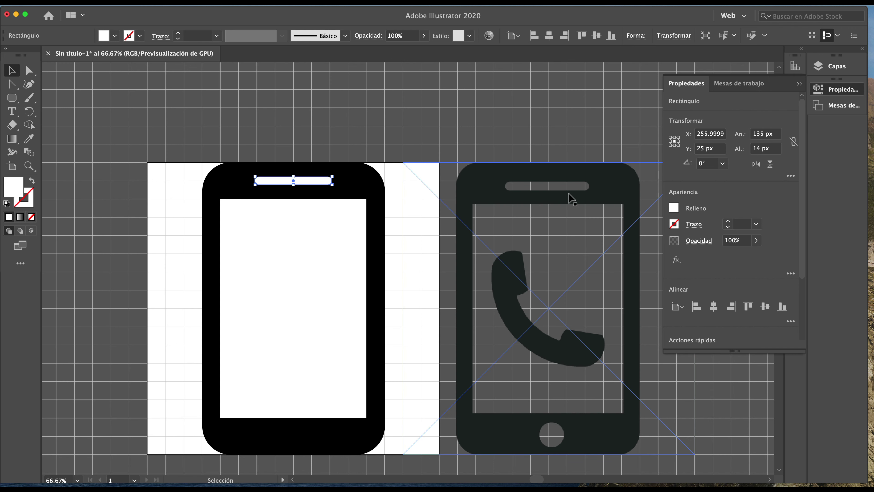
- Deselect the slot, choose the Ellipse tool and set the fill to black #000000
left_click(181, 234)
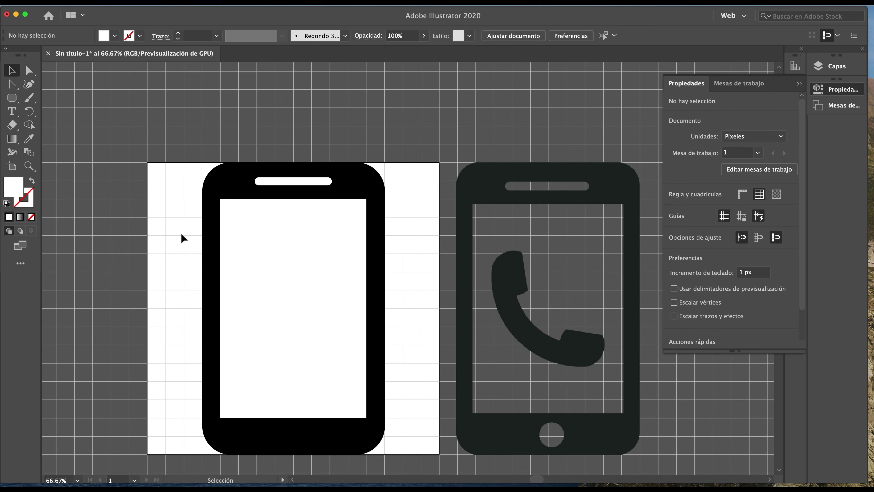
scroll(291, 186, "down", 3)
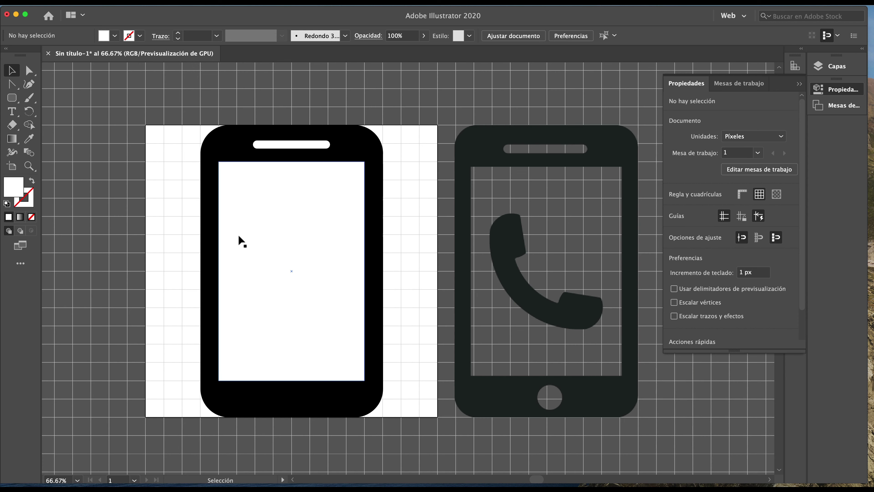
left_click(18, 100)
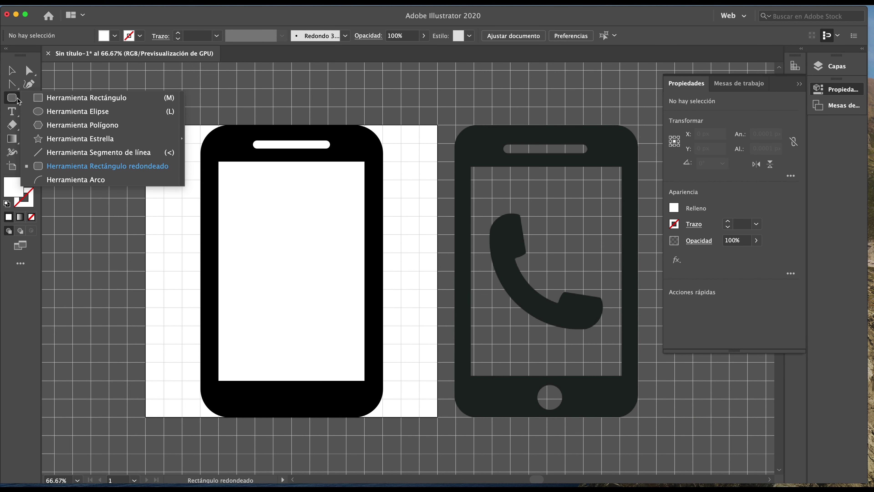
left_click_drag(18, 99, 55, 111)
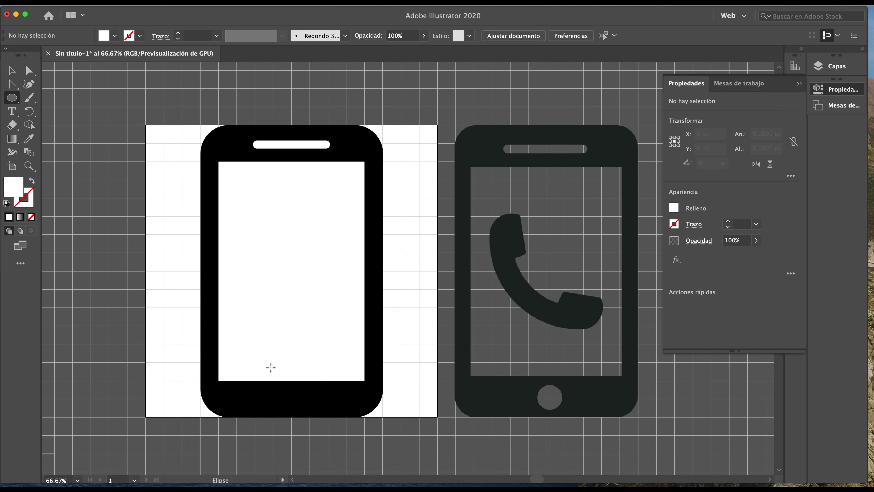
double_click(20, 189)
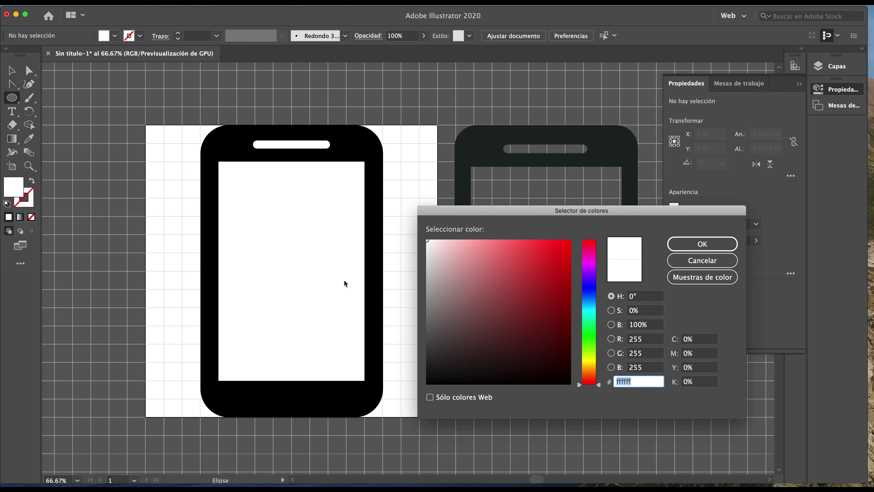
type("000000")
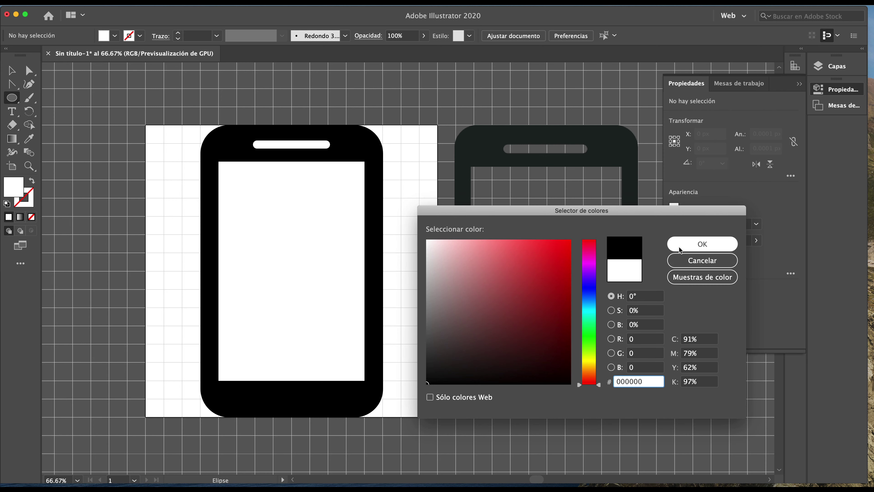
left_click(678, 245)
- Draw a 54 px black circle and move it into the phone's bottom bezel
left_click_drag(283, 271, 306, 295)
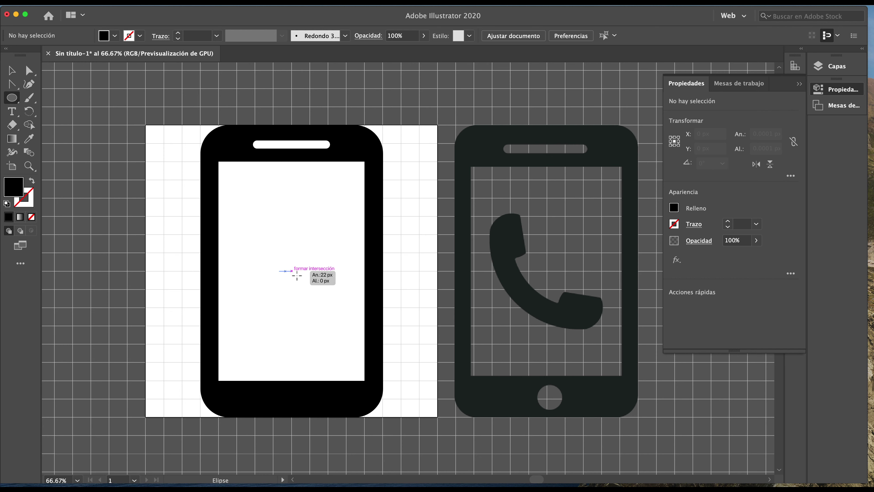
mouse_move(306, 295)
left_mouse_down()
mouse_move(329, 301)
mouse_move(304, 297)
left_mouse_up()
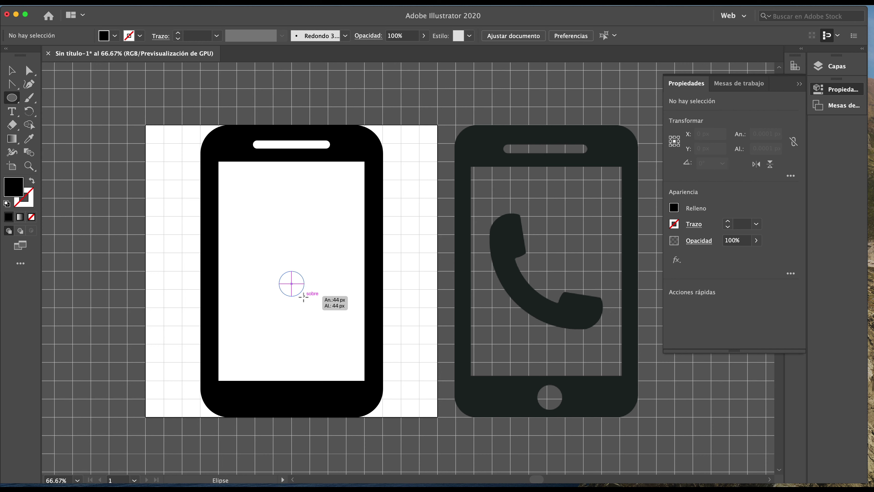
mouse_move(304, 297)
left_mouse_down()
mouse_move(325, 295)
mouse_move(305, 296)
left_mouse_up()
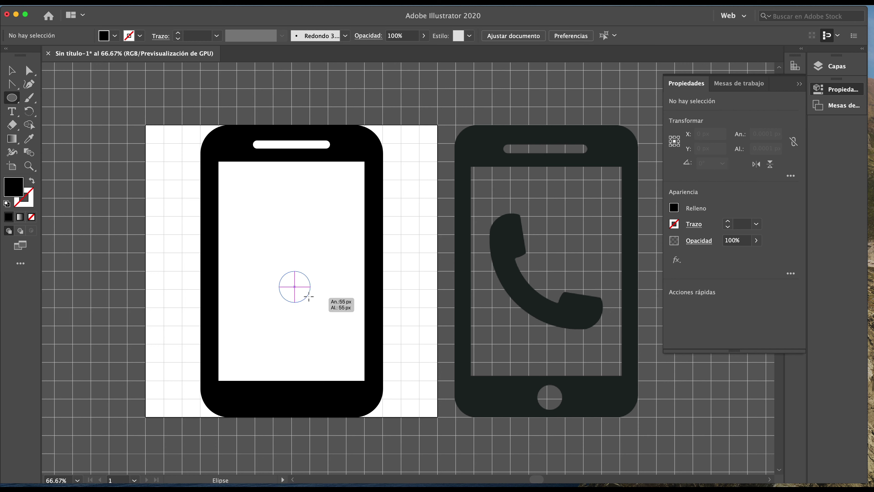
left_click_drag(306, 295, 310, 301)
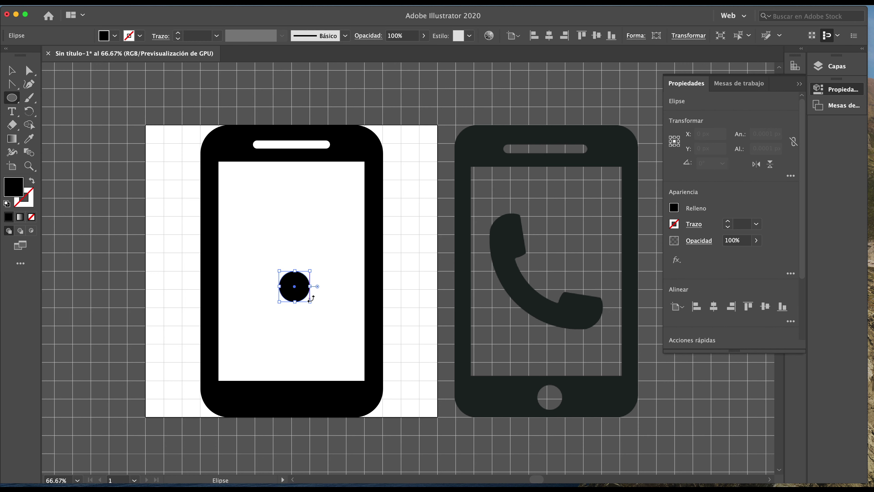
left_click(11, 70)
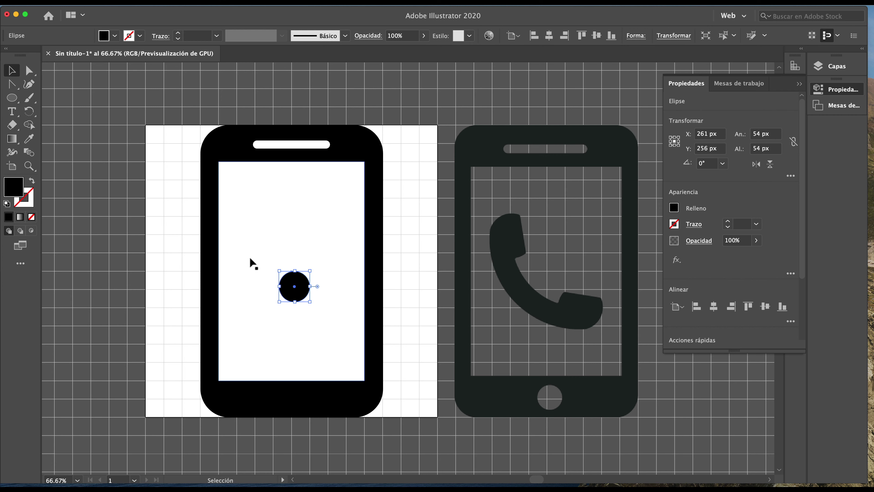
left_click_drag(291, 282, 284, 395)
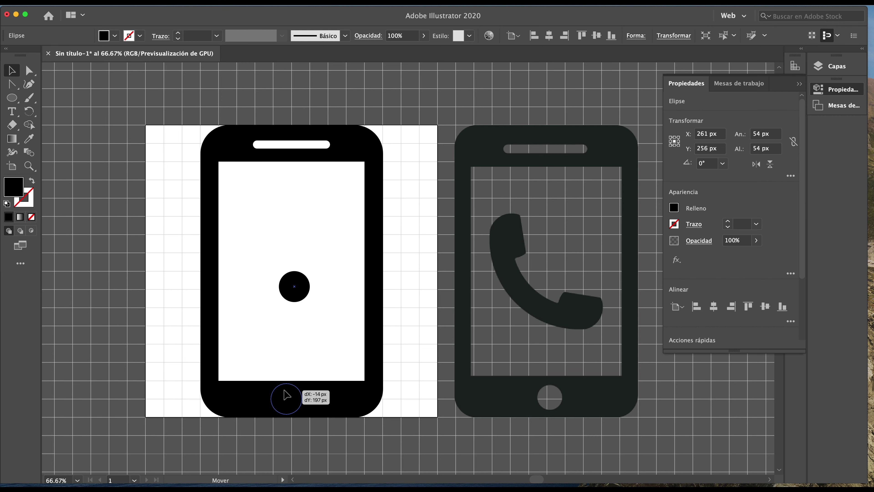
- Fill the circle white #ffffff, shrink it to 46 px, then deselect it
double_click(14, 187)
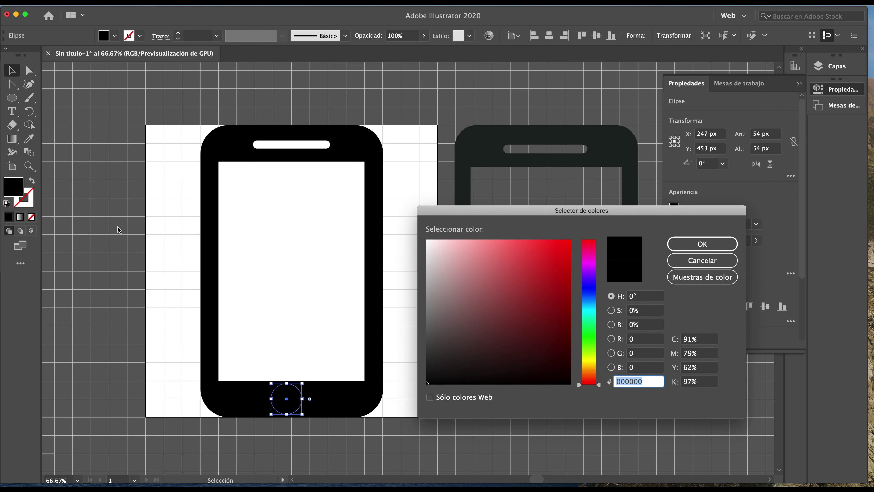
type("ffffff")
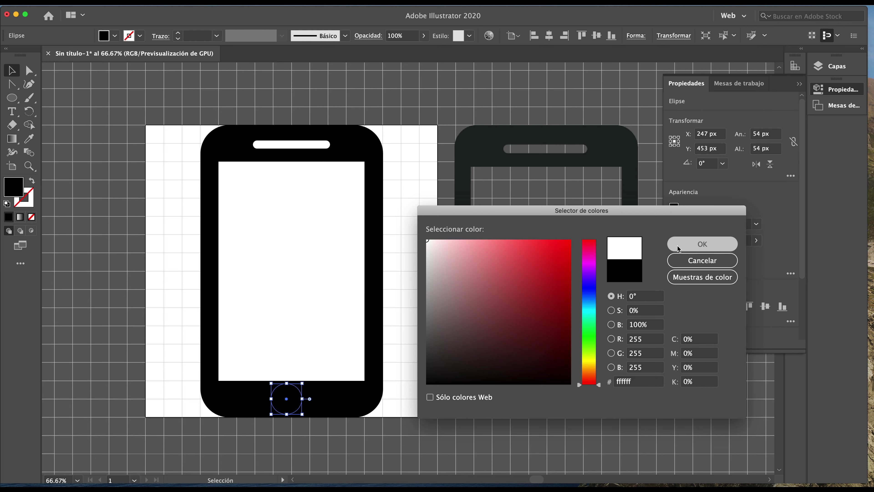
left_click(677, 245)
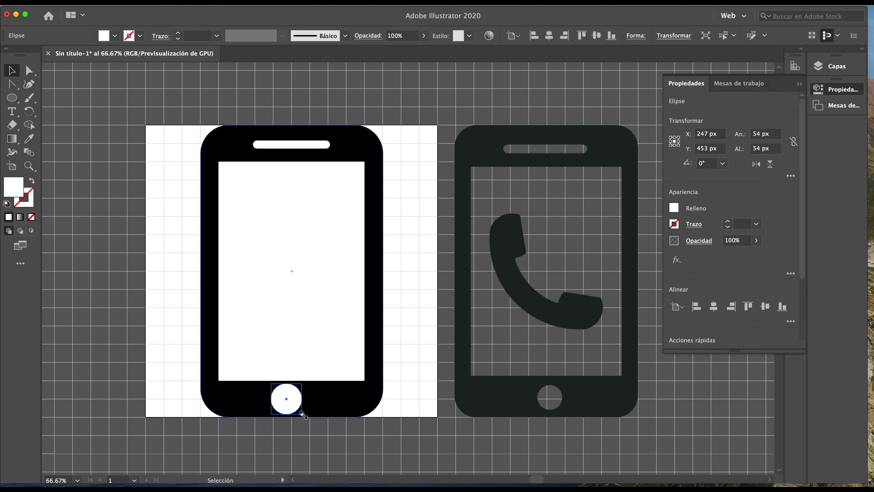
left_click_drag(303, 414, 298, 409)
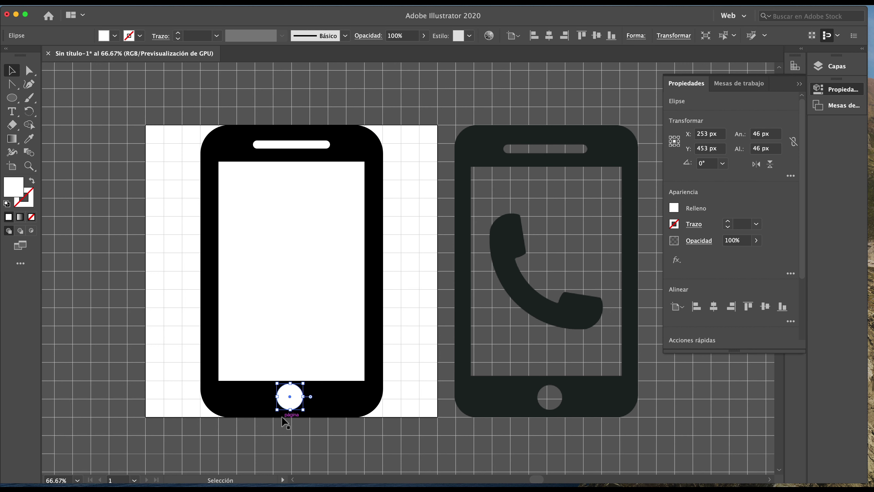
key("super+shift+a")
scroll(334, 282, "left", 2)
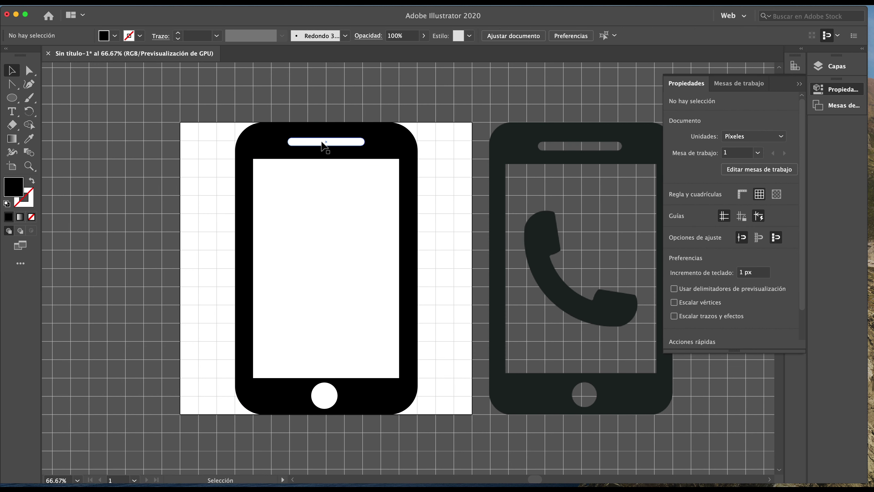
- Select the speaker slot and home button together to centre them horizontally, then deselect
left_click(323, 143)
left_click(324, 393)
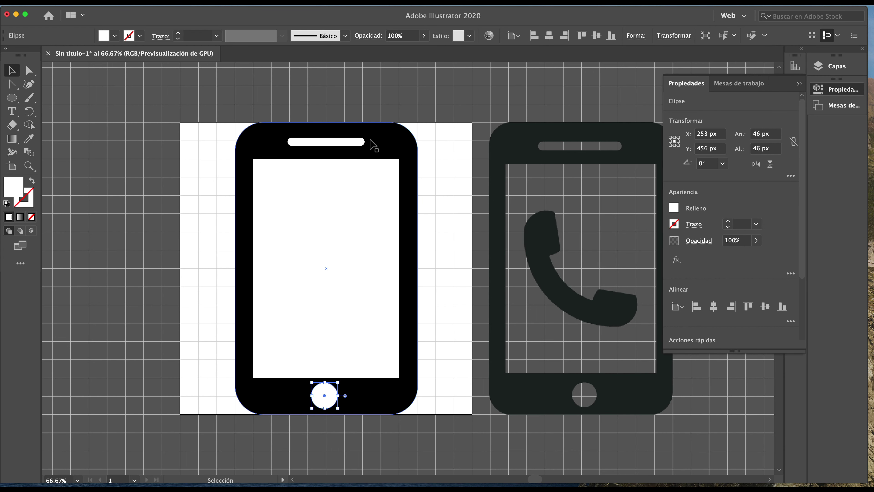
left_click(353, 143)
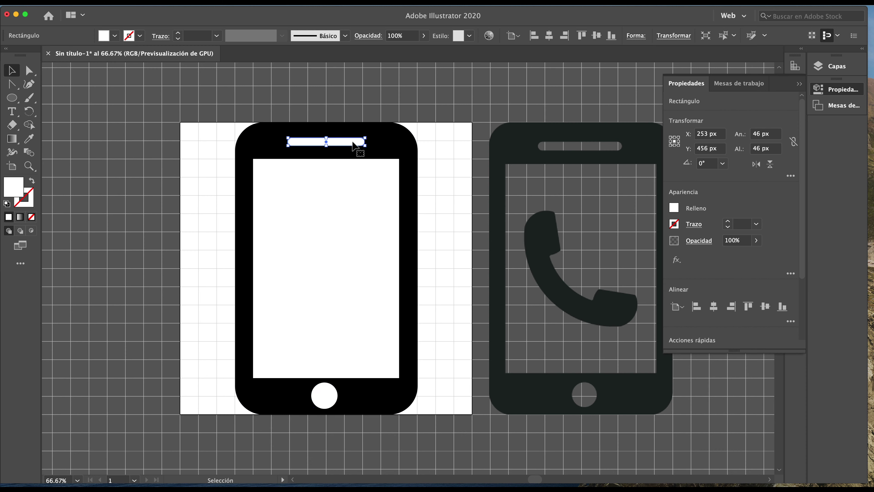
left_click(325, 394, "shift")
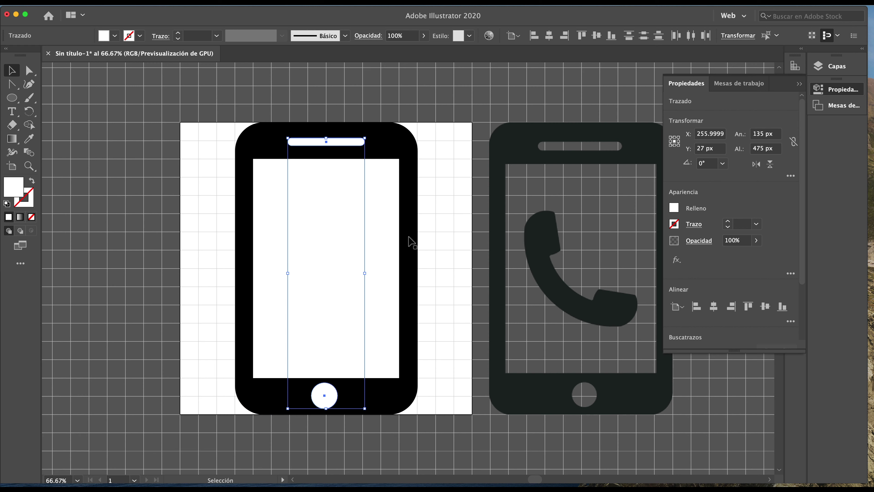
left_click(359, 109)
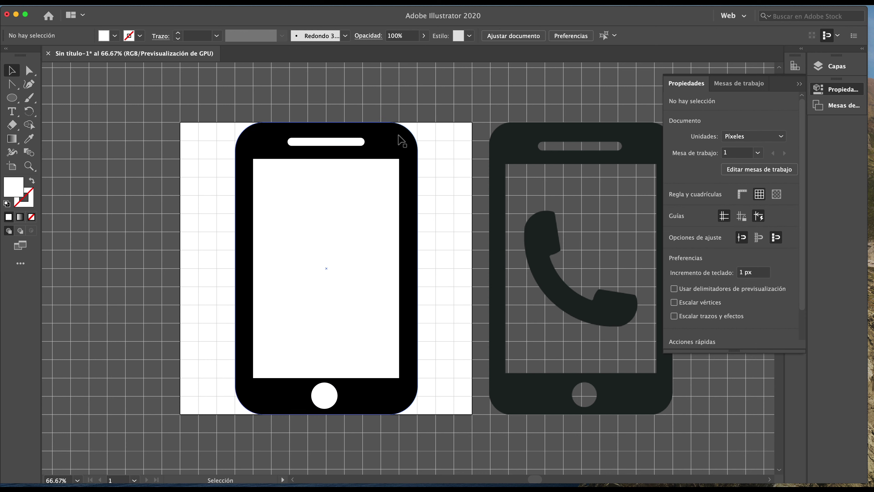
- Select the body, slot and home button, then undo twice to restore X 256.5, Y 0
left_click(406, 142)
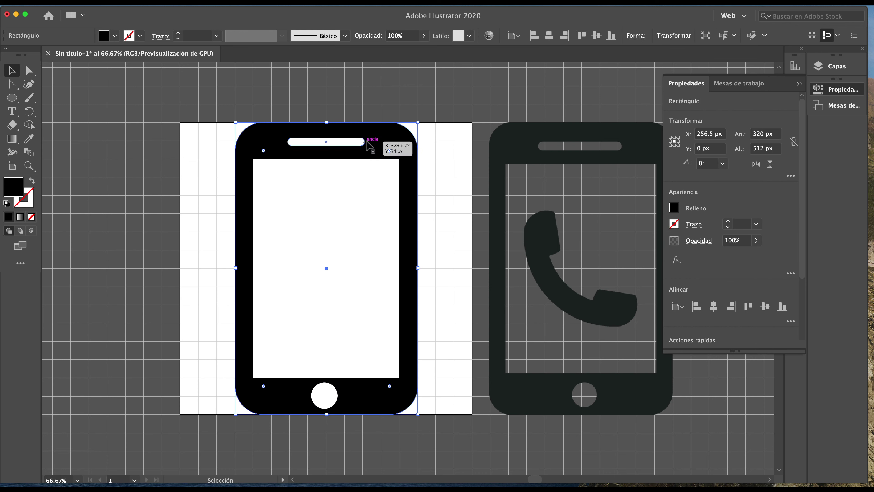
left_click(356, 146, "shift")
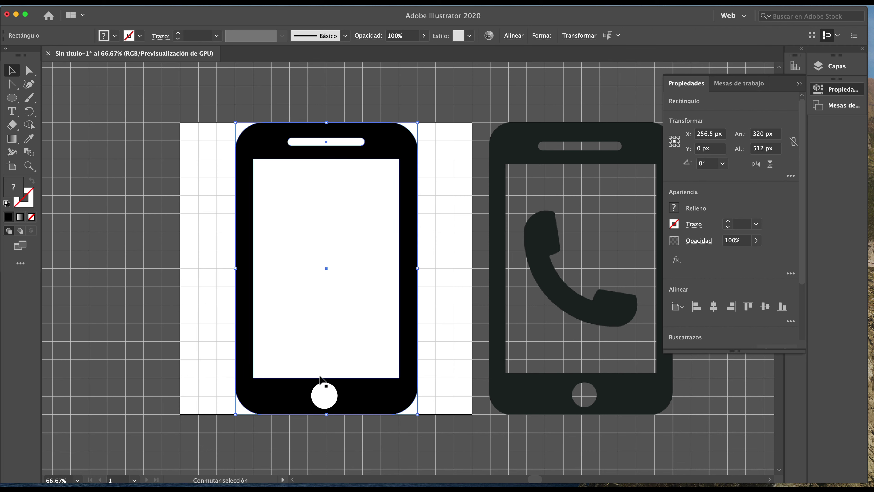
left_click(324, 397, "shift")
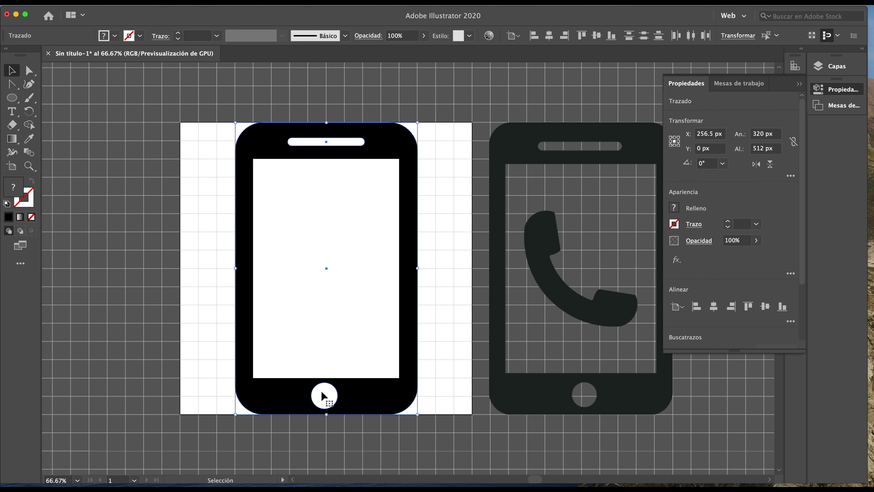
mouse_move(324, 397)
left_mouse_down()
mouse_move(353, 396)
mouse_move(294, 385)
left_mouse_up()
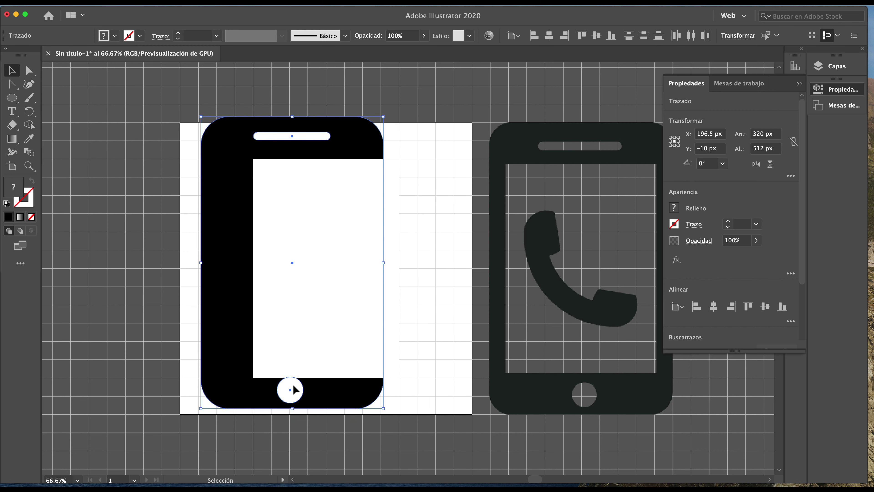
key("ctrl+z")
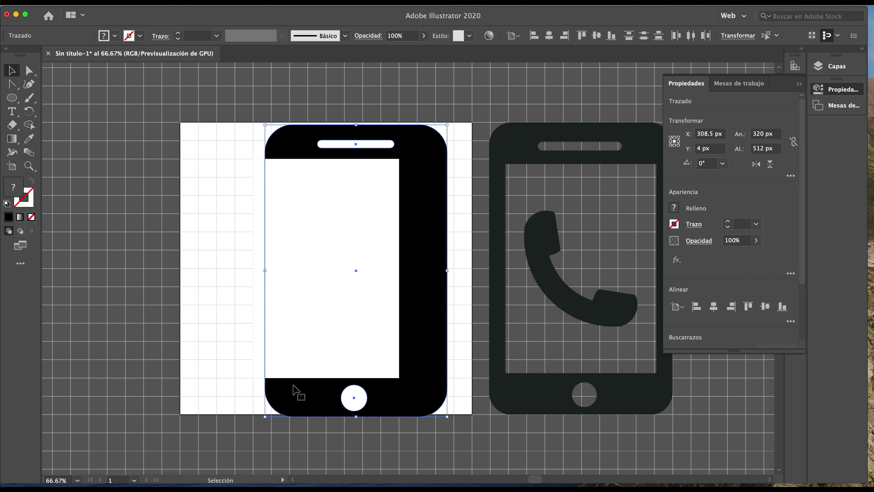
key("ctrl+z")
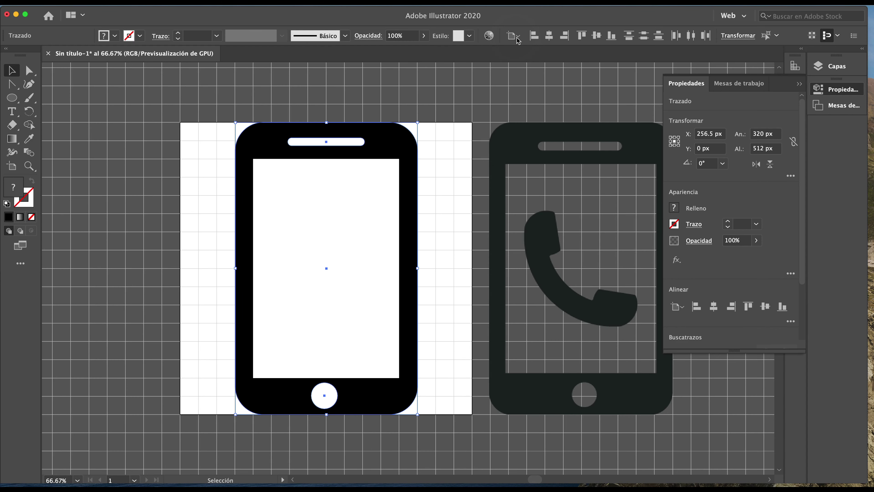
- Centre the home button horizontally on the body as key object, undoing a vertical centring
left_click(513, 36)
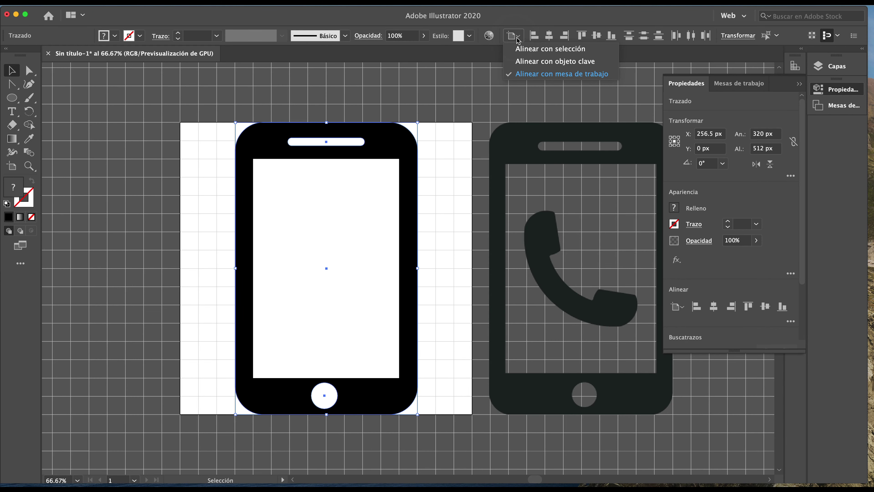
left_click(528, 61)
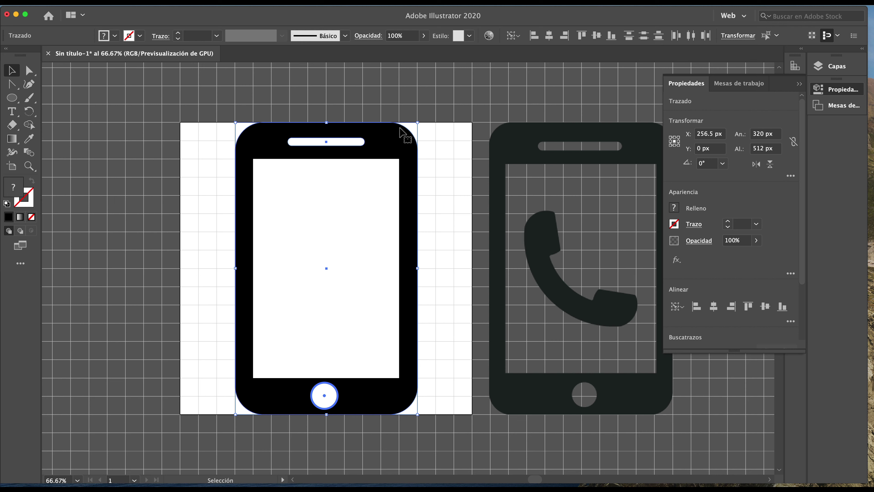
left_click(400, 132)
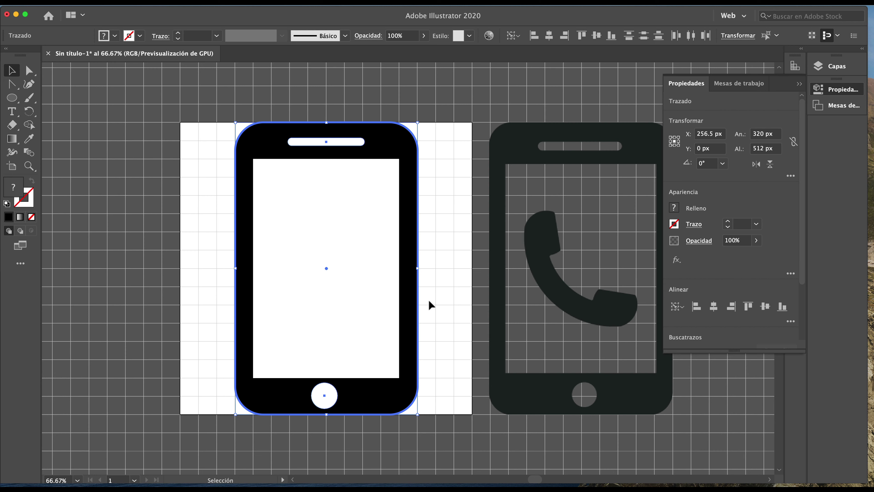
left_click(324, 390, "shift")
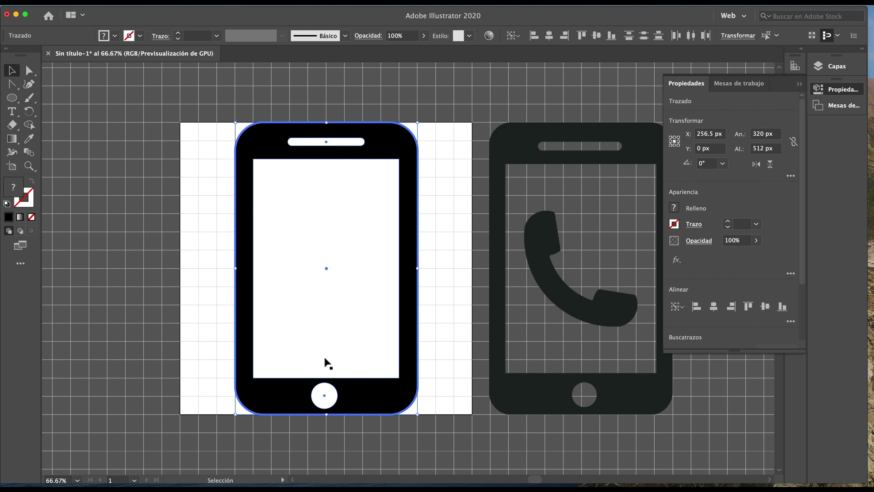
left_click(549, 42)
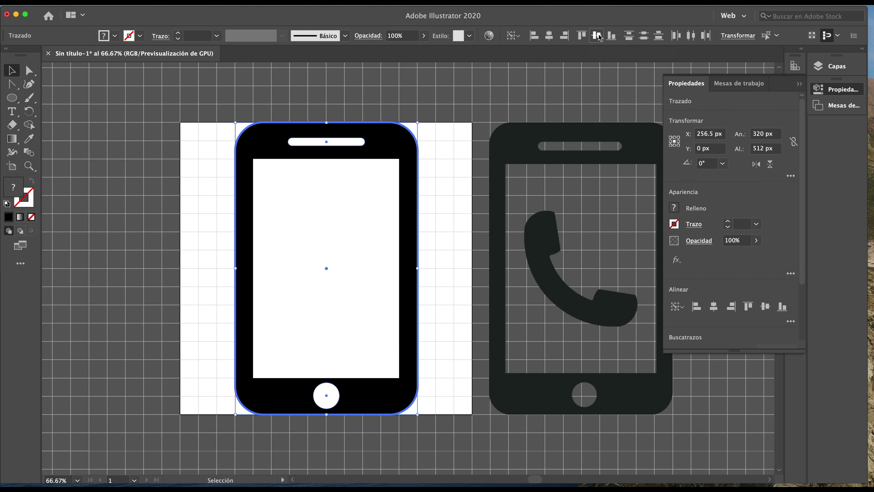
left_click(596, 36)
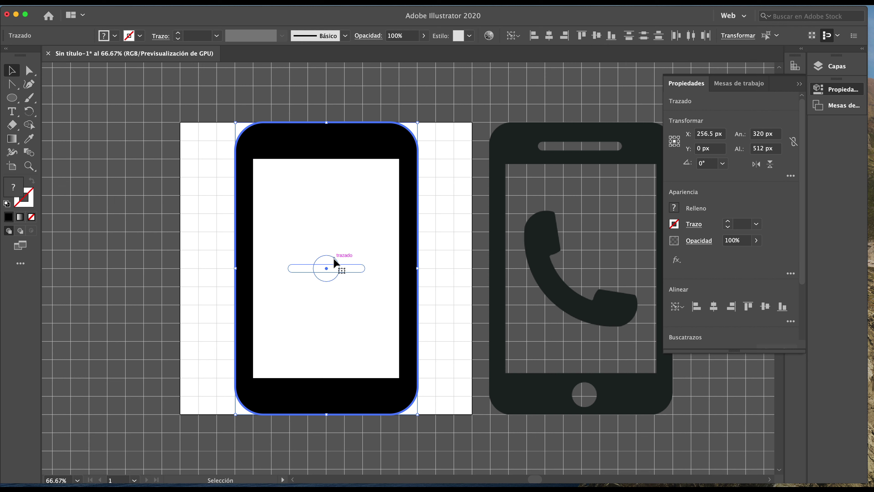
key("ctrl+z")
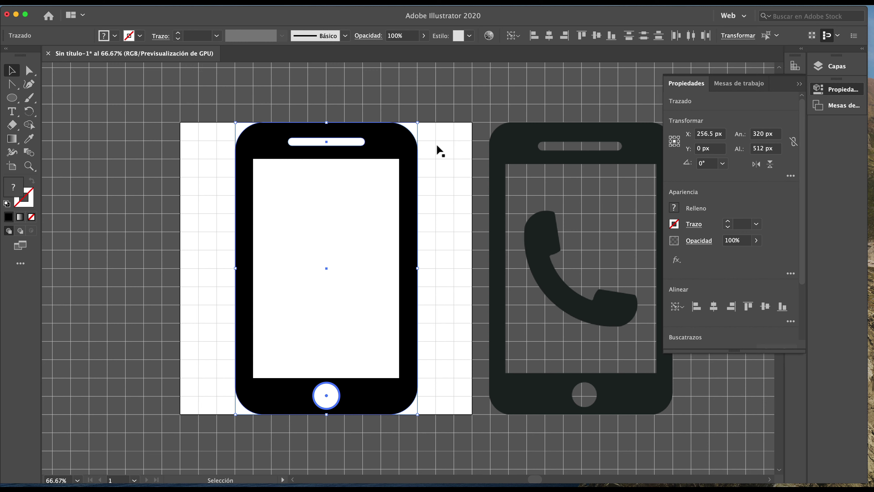
left_click(428, 117)
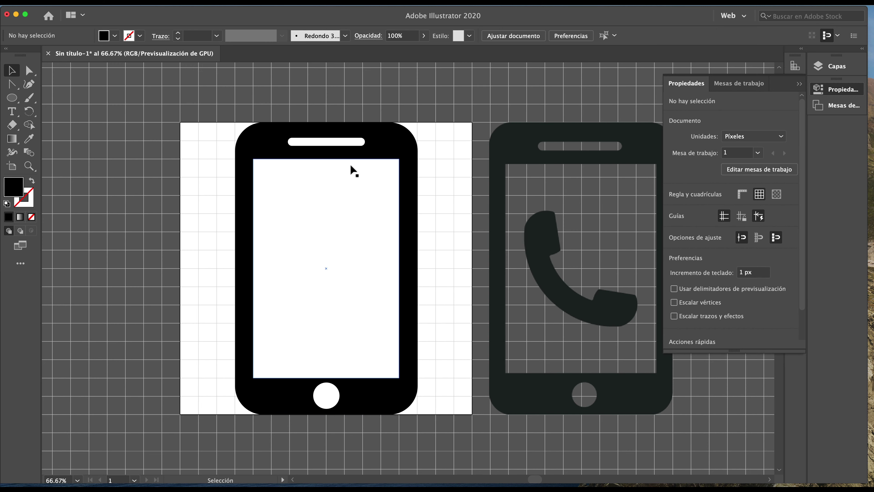
scroll(348, 164, "right", 5)
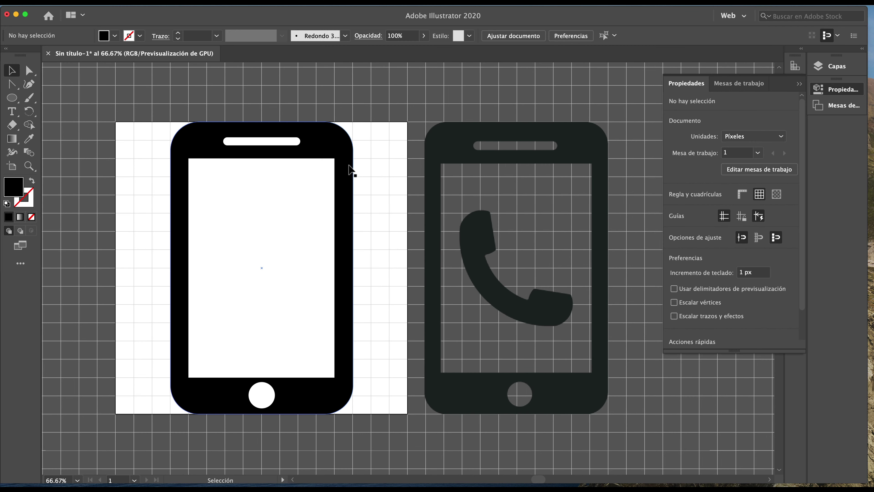
scroll(348, 165, "left", 1)
scroll(348, 164, "left", 3)
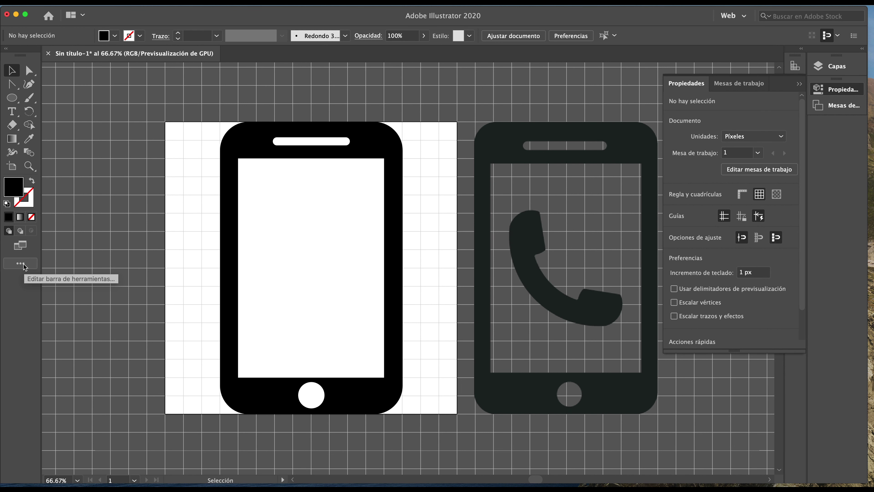
left_click(24, 267)
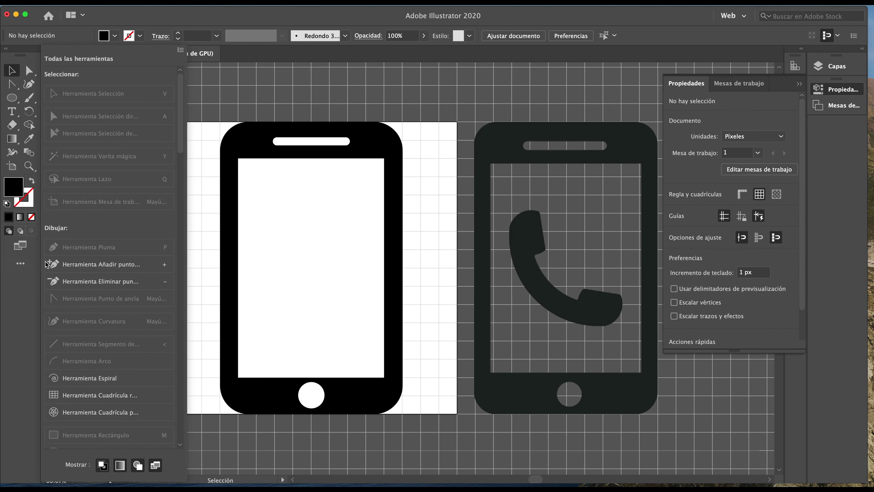
scroll(106, 284, "down", 10)
scroll(105, 285, "up", 5)
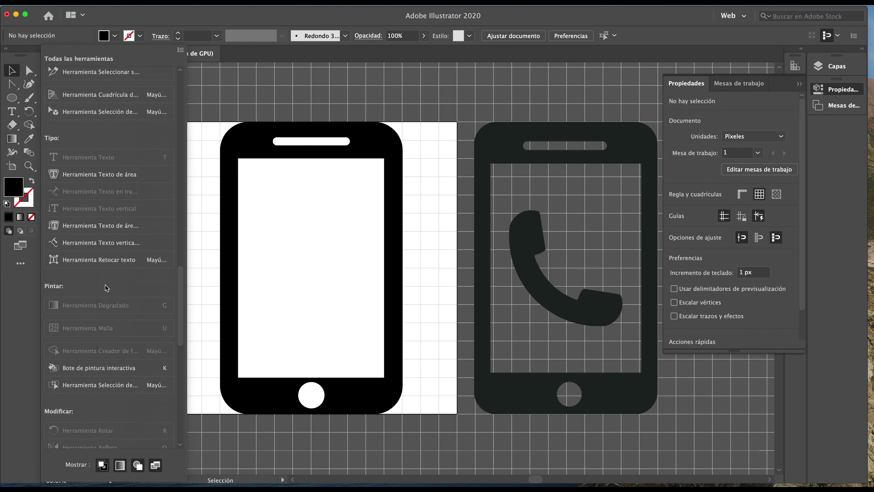
scroll(105, 285, "up", 4)
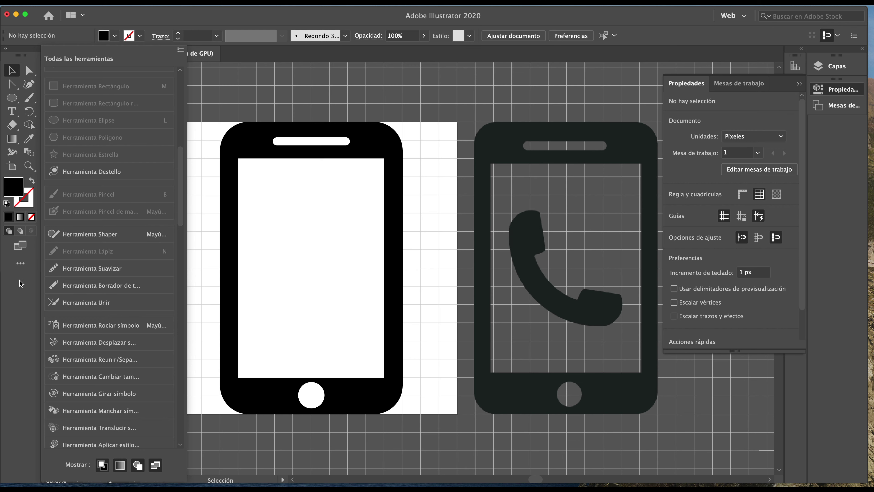
left_click(20, 267)
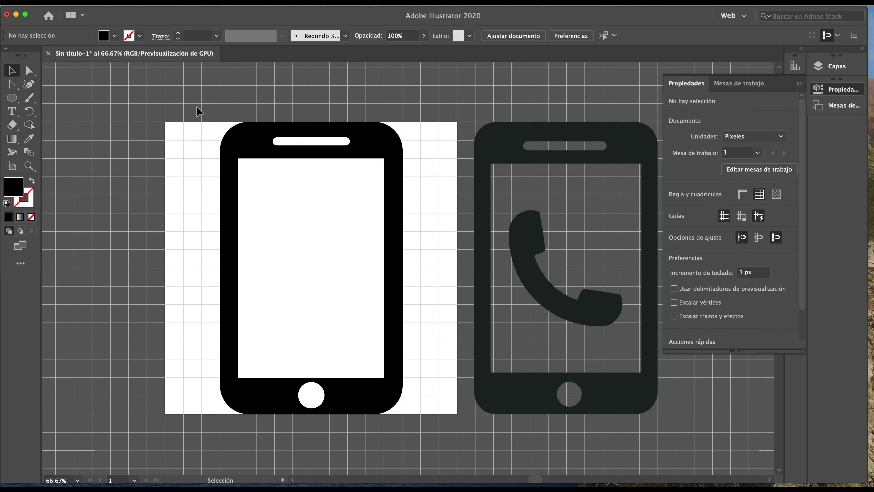
- Move the mobile.png reference image slightly right, then select the 256 × 384 px white screen
left_click_drag(197, 107, 424, 437)
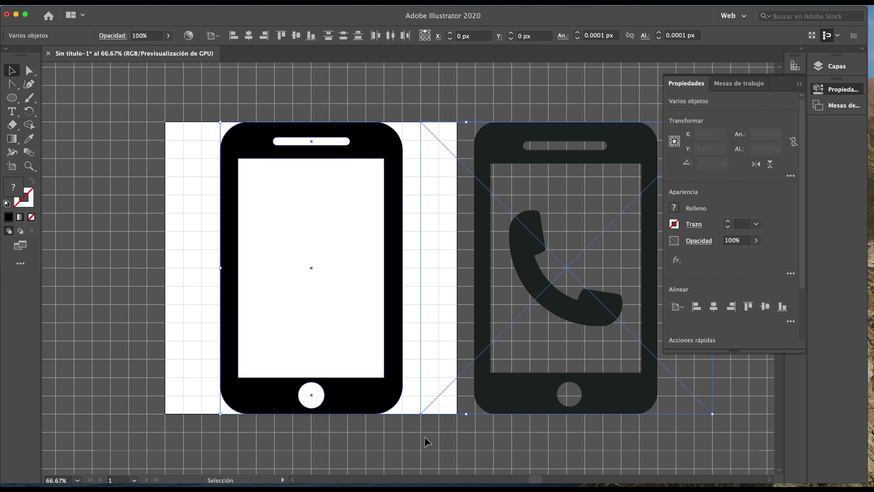
left_click(190, 238)
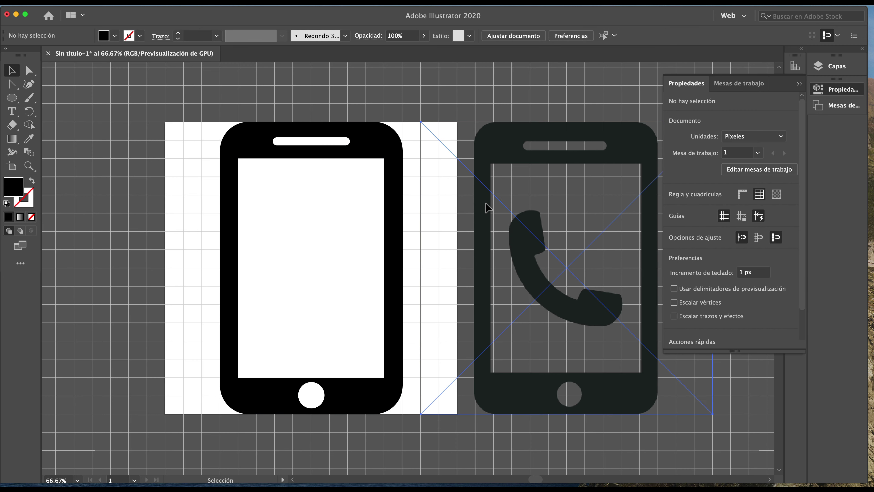
left_click_drag(485, 203, 509, 201)
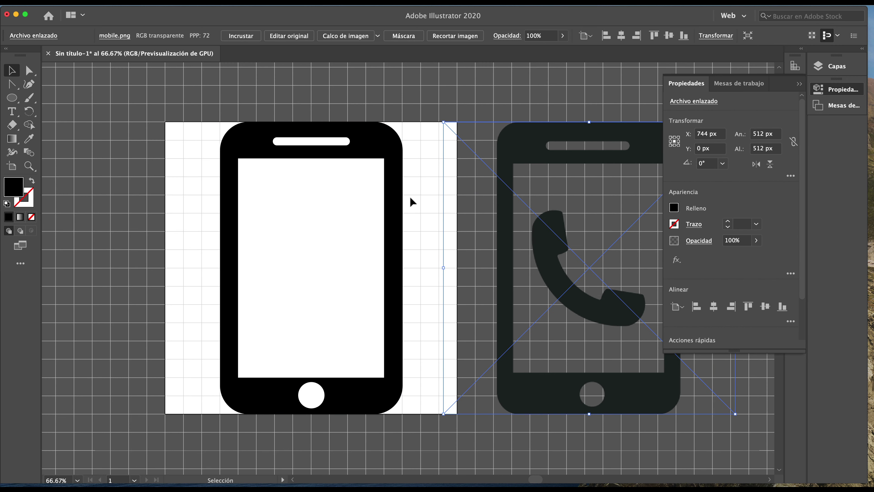
scroll(412, 199, "right", 3)
left_click_drag(150, 107, 344, 417)
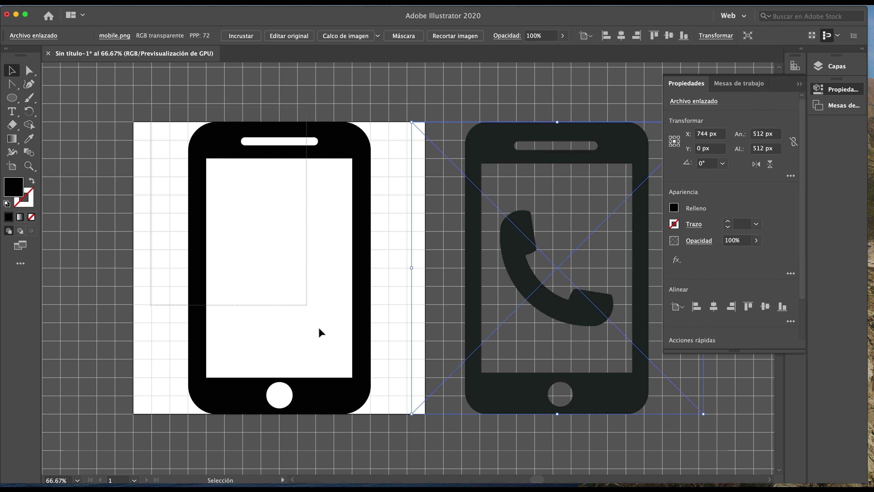
left_click(151, 284)
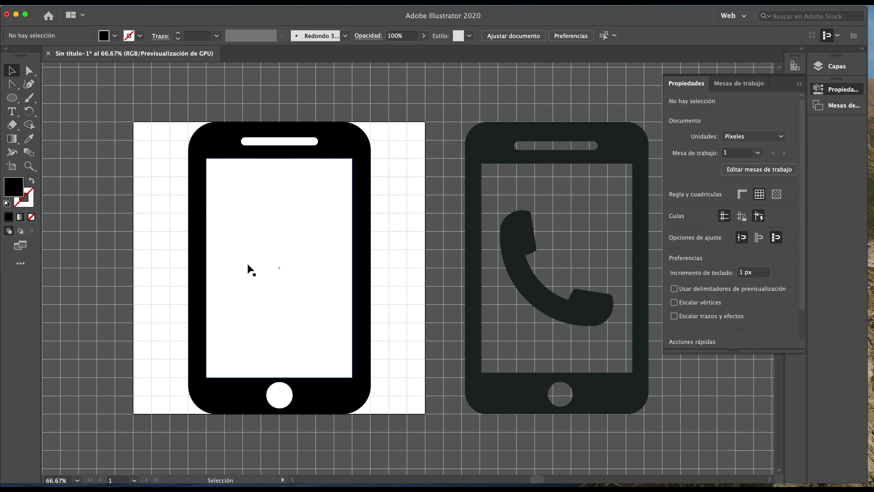
left_click(248, 263)
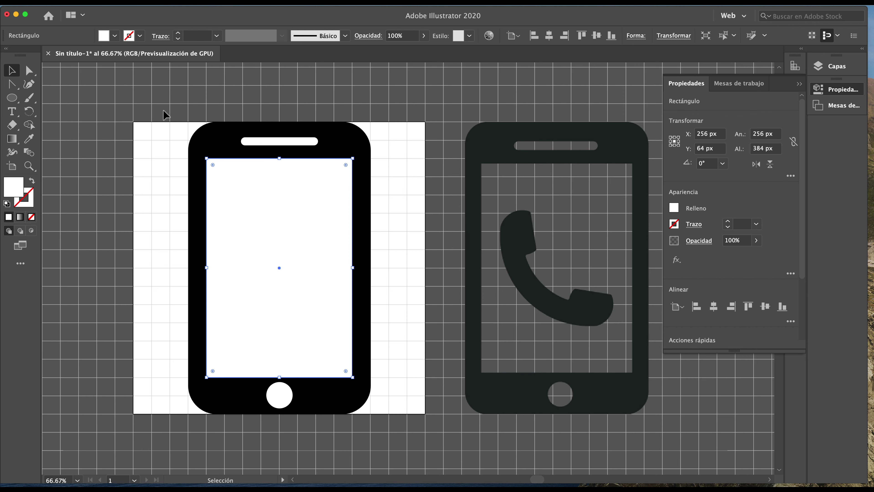
- Marquee-select all three phone parts (320 × 512 px) and switch to the Shape Builder tool
left_click_drag(163, 110, 410, 452)
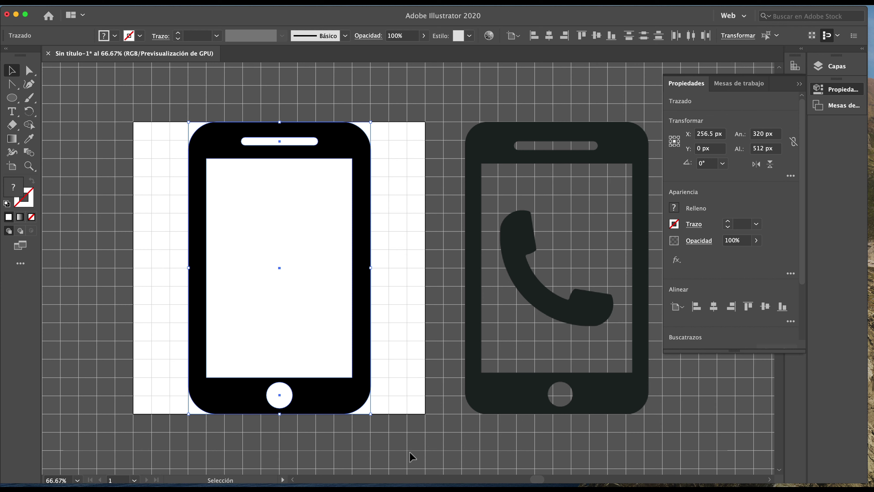
left_click(30, 125)
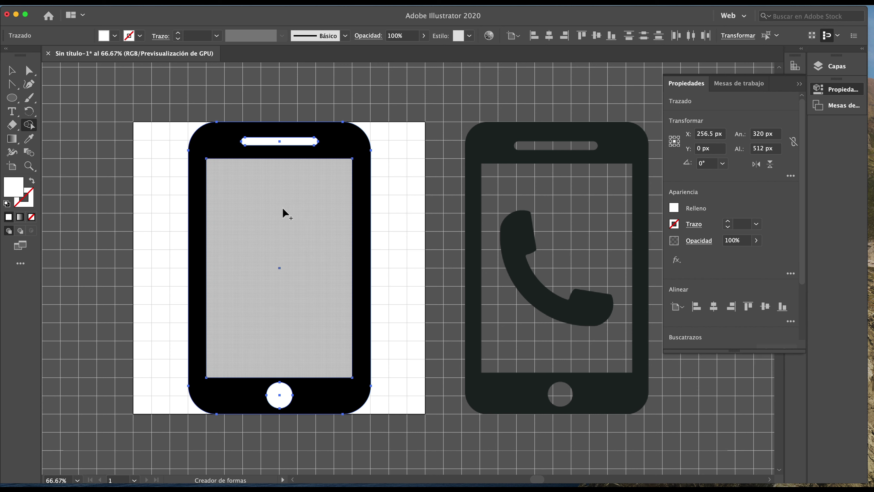
left_click(238, 171, "alt")
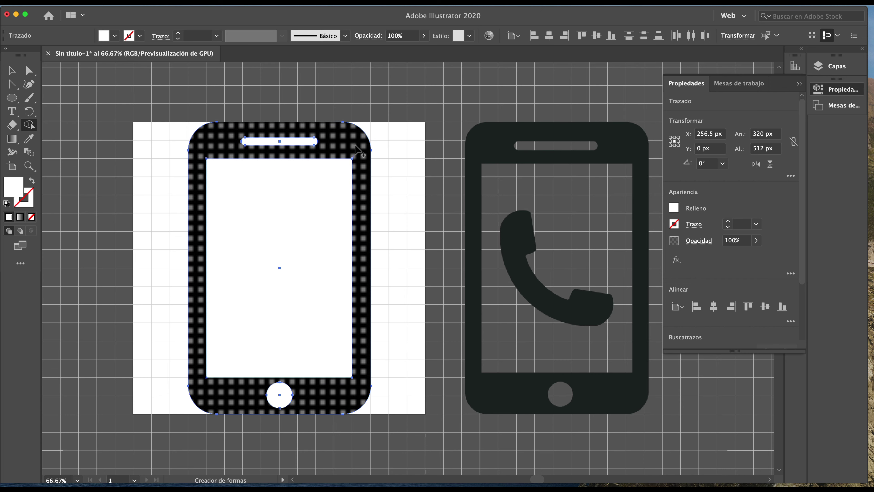
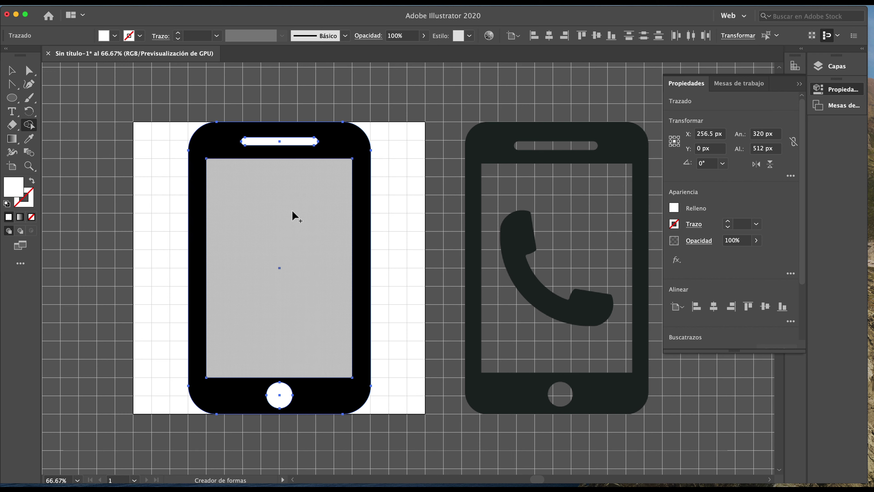
- Cut the screen, speaker slot and home button out of the phone body, then nudge it lower
left_click(300, 226, "alt")
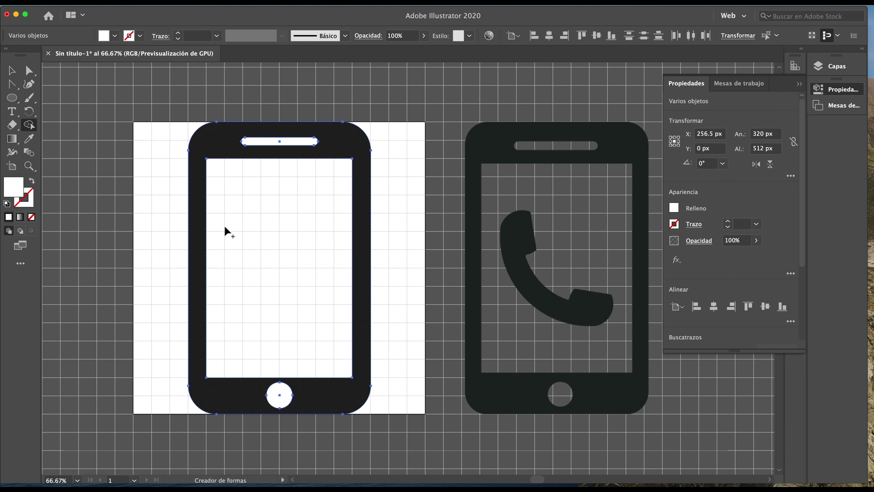
left_click(264, 144)
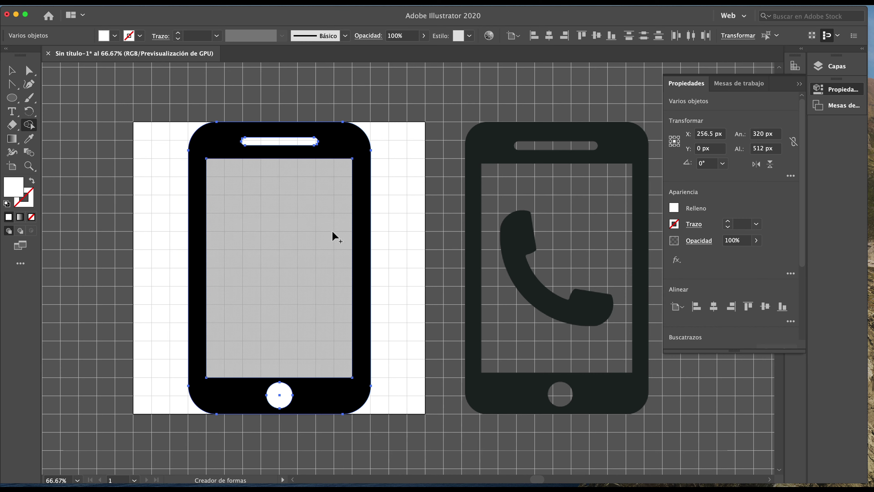
left_click(274, 399)
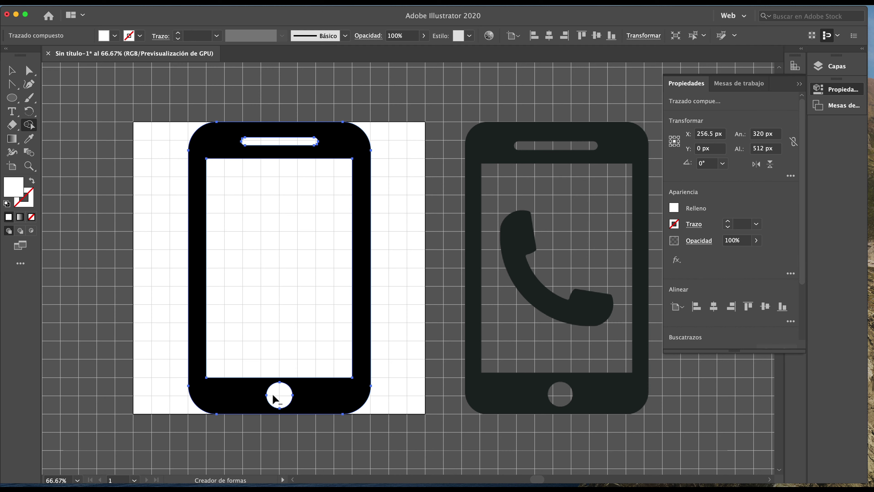
left_click(11, 70)
left_click(131, 175)
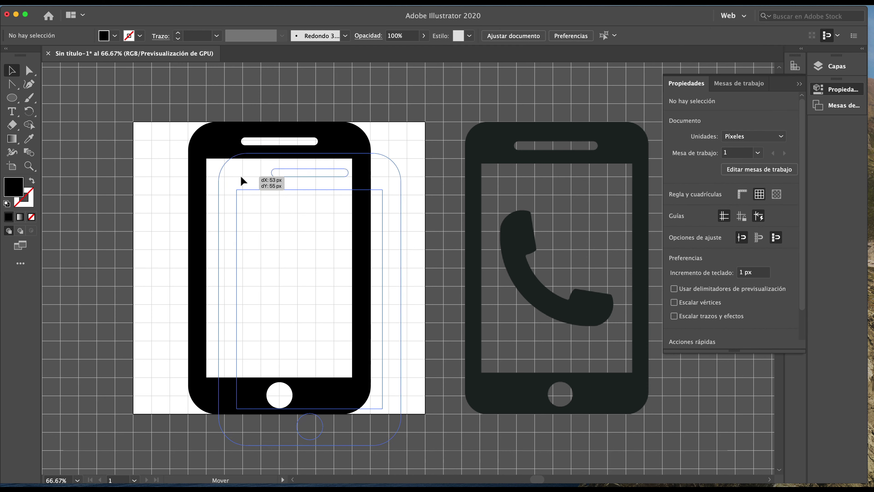
mouse_move(210, 147)
left_mouse_down()
mouse_move(240, 176)
mouse_move(209, 150)
left_mouse_up()
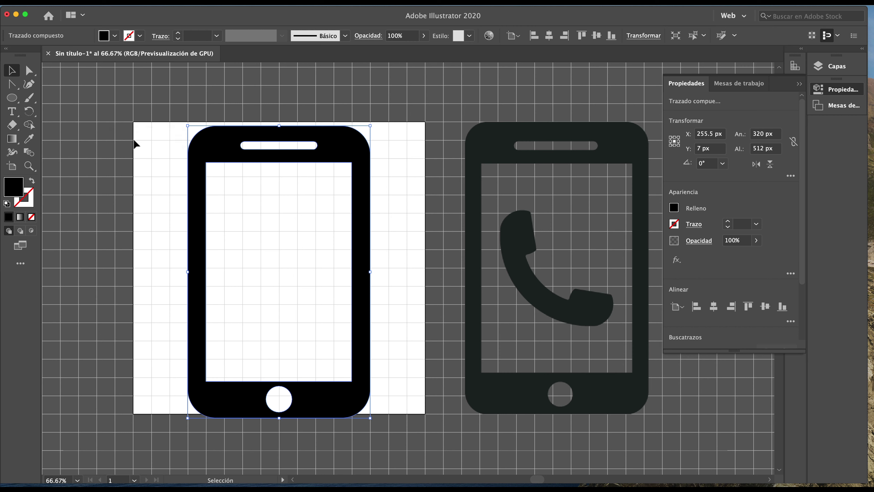
- Snap the phone body to the artboard's top edge at X 256.5 px, Y 0 px
left_click_drag(211, 146, 210, 149)
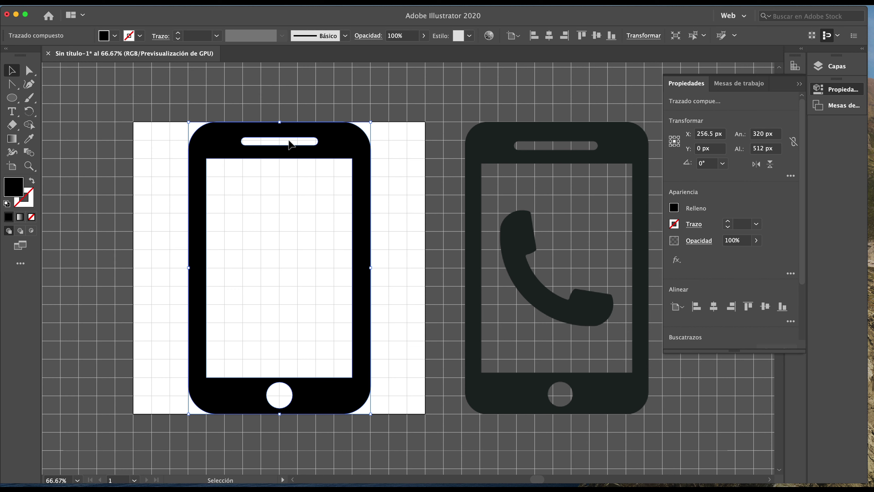
scroll(289, 144, "right", 5)
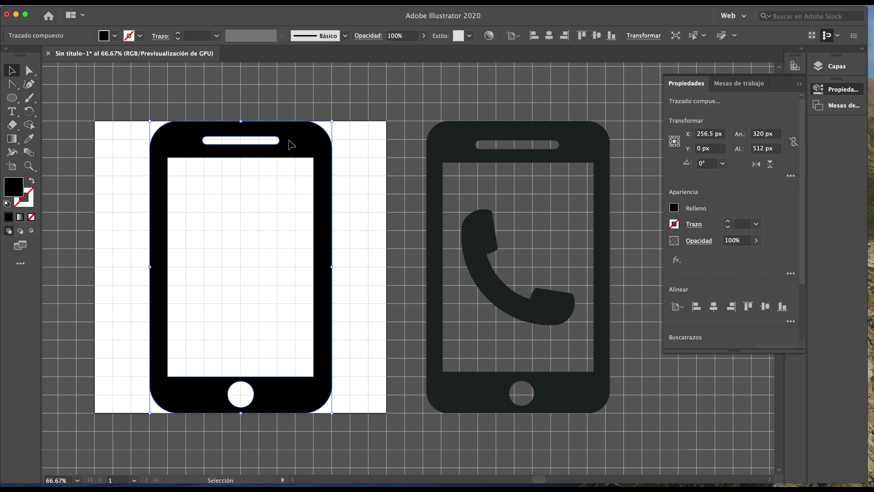
scroll(291, 144, "left", 1)
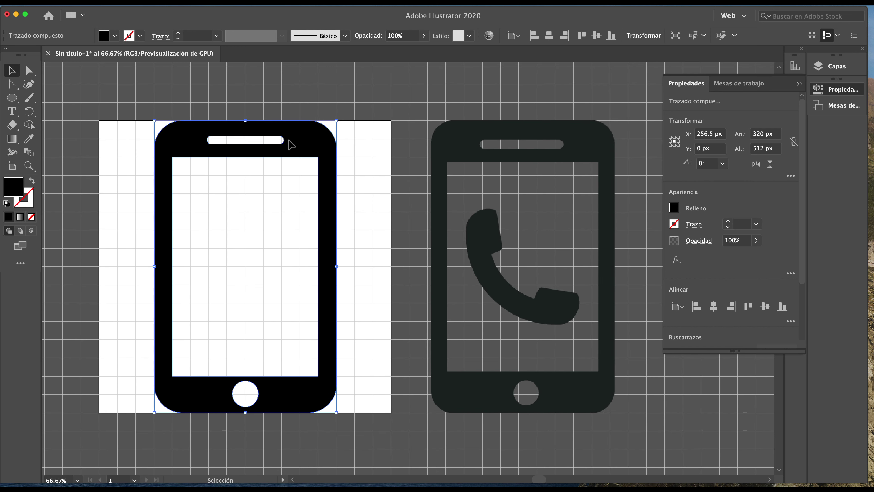
scroll(291, 144, "left", 6)
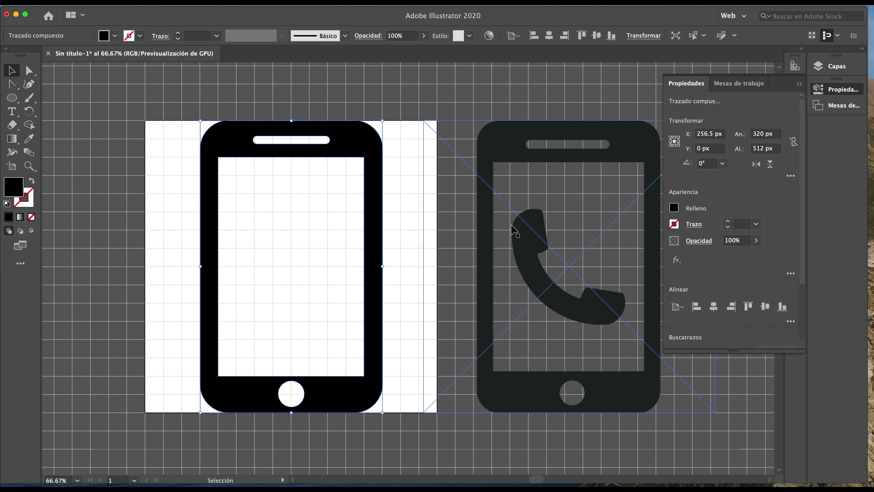
scroll(509, 229, "right", 10)
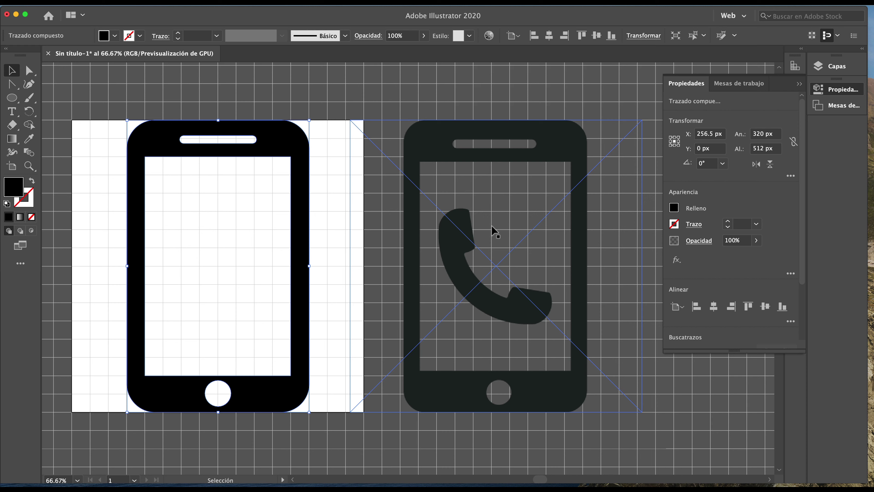
- Shift the mobile.png reference image right and pan to compare it with the phone
left_click_drag(449, 228, 463, 228)
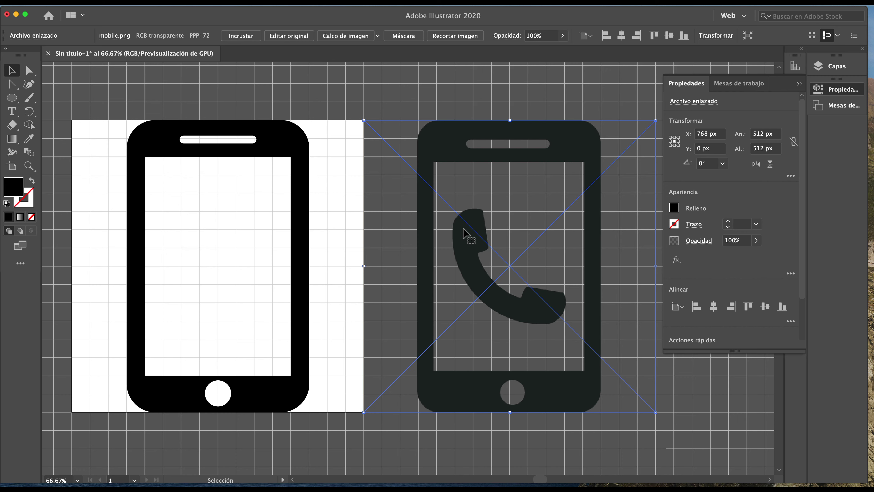
scroll(463, 228, "left", 4)
scroll(462, 228, "left", 3)
scroll(463, 228, "left", 3)
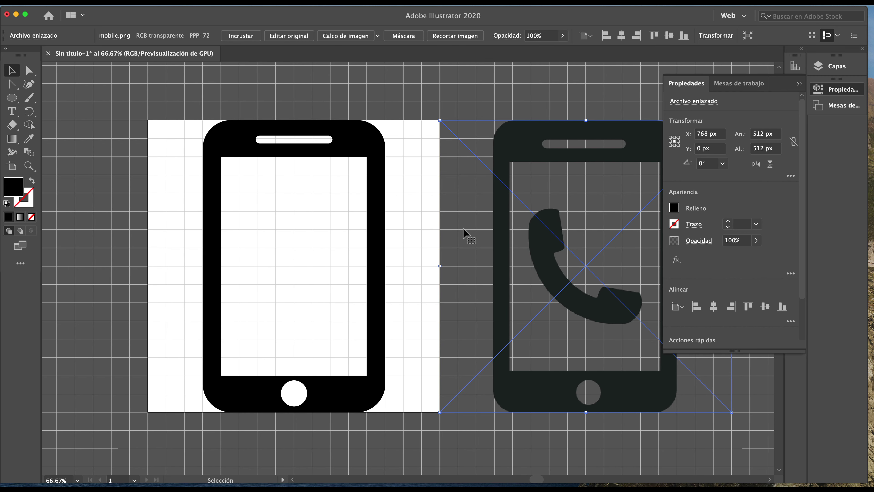
scroll(463, 229, "right", 1)
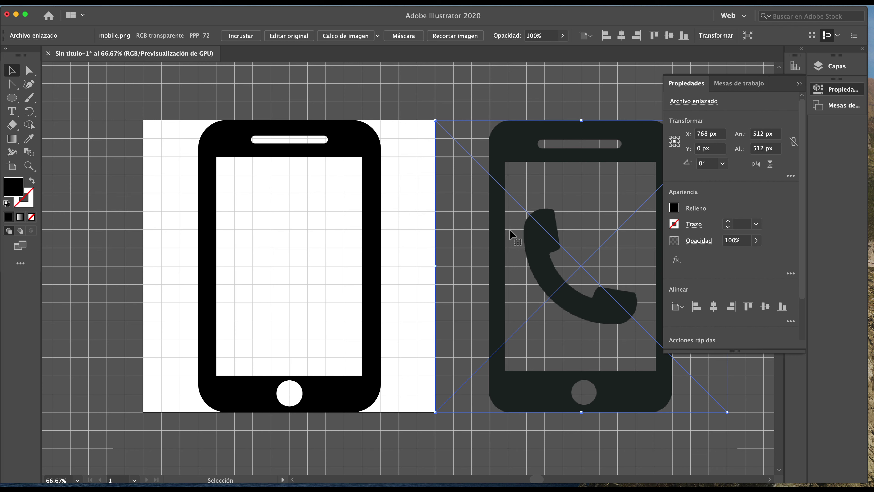
scroll(509, 230, "right", 3)
scroll(509, 229, "right", 2)
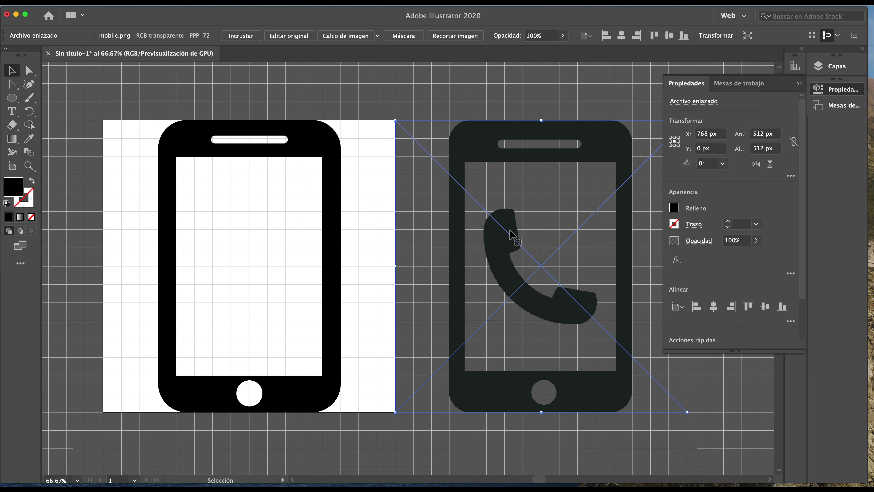
- Draw a 100 × 100 px circle and move it to X 244 px, Y 178 px
left_click(12, 98)
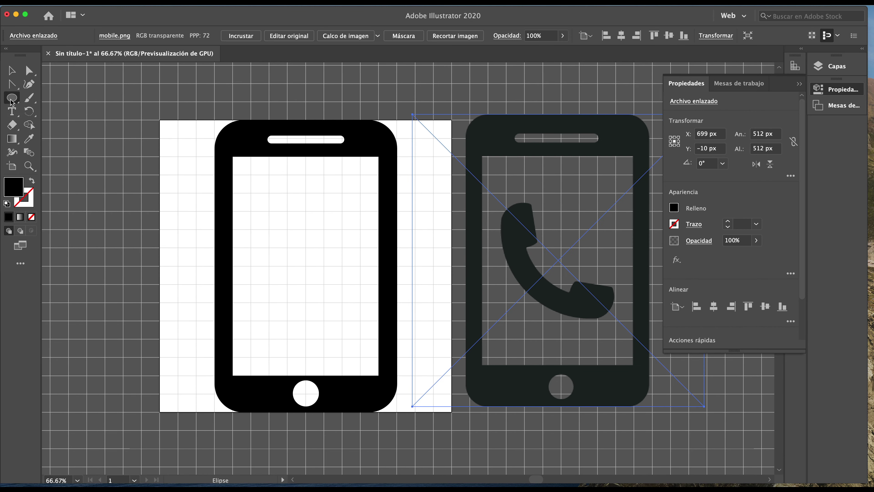
left_click(299, 241)
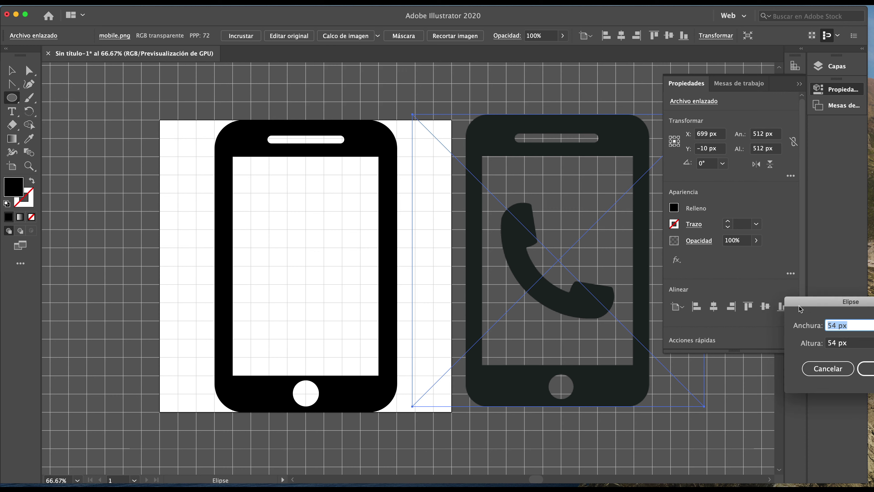
left_click_drag(601, 284, 495, 278)
type("100")
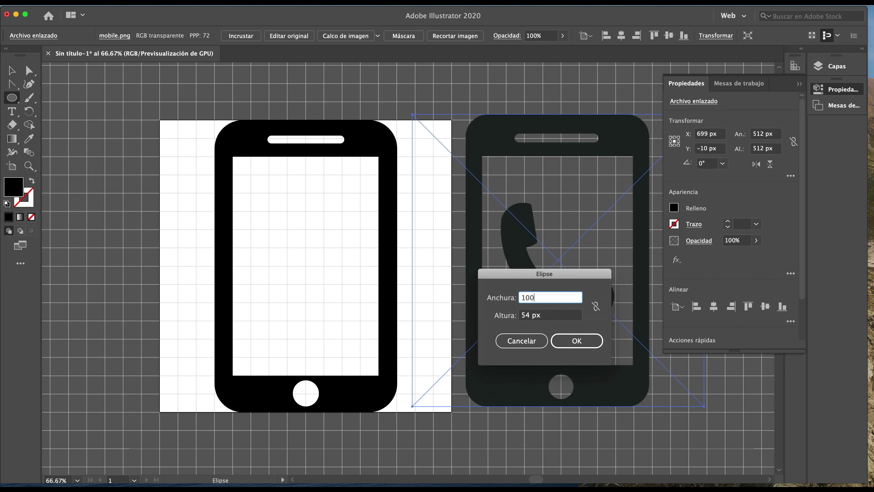
key("Tab")
type("100")
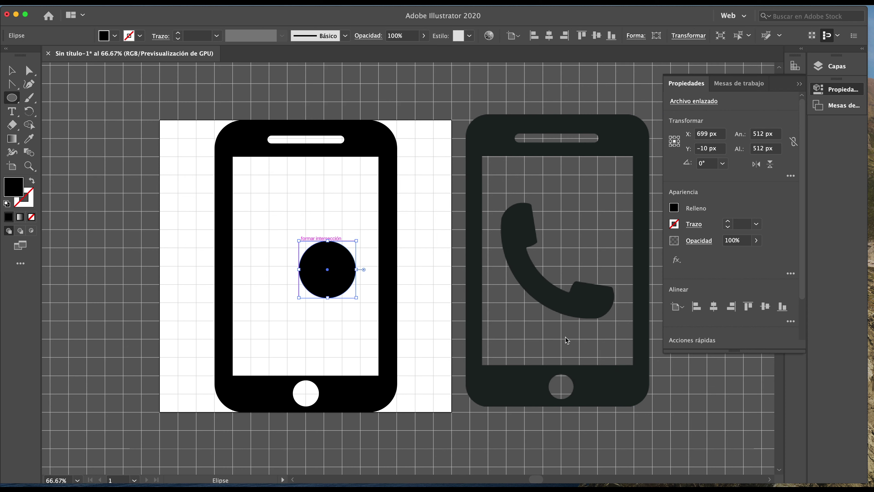
left_click(565, 337)
left_click(8, 73)
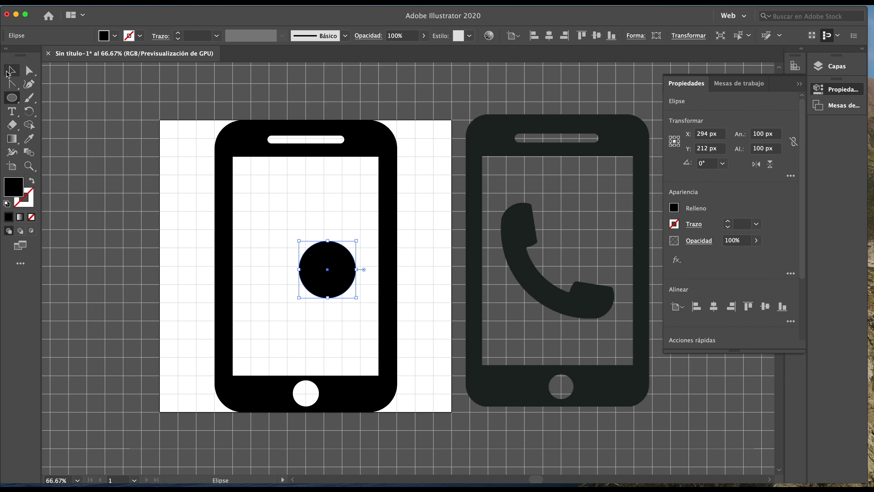
left_click_drag(317, 254, 288, 234)
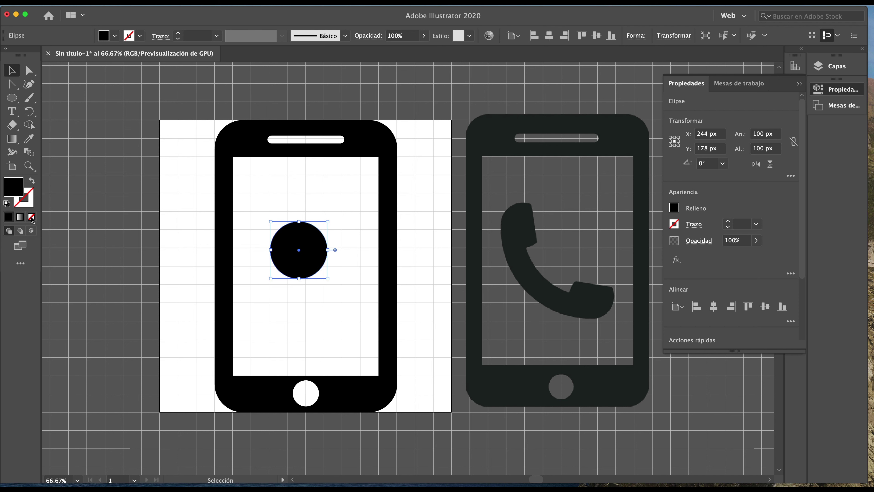
- Give the circle no fill and a 1 px black stroke
left_click(31, 218)
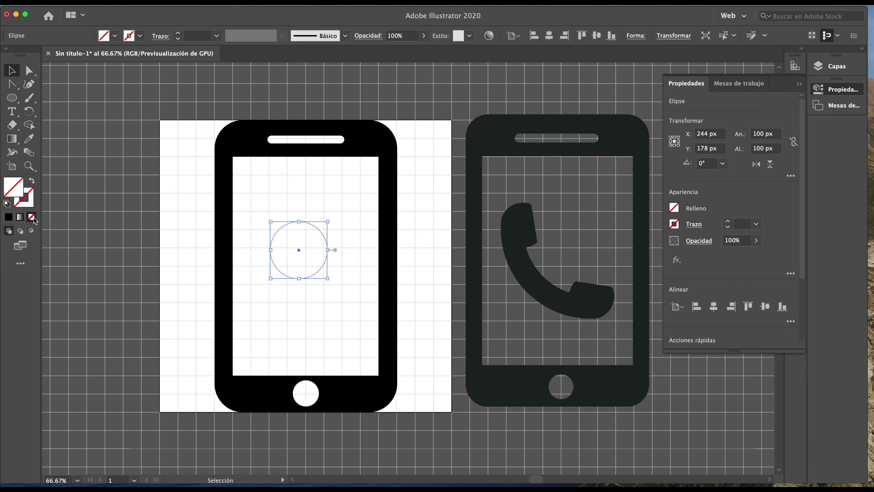
left_click(31, 201)
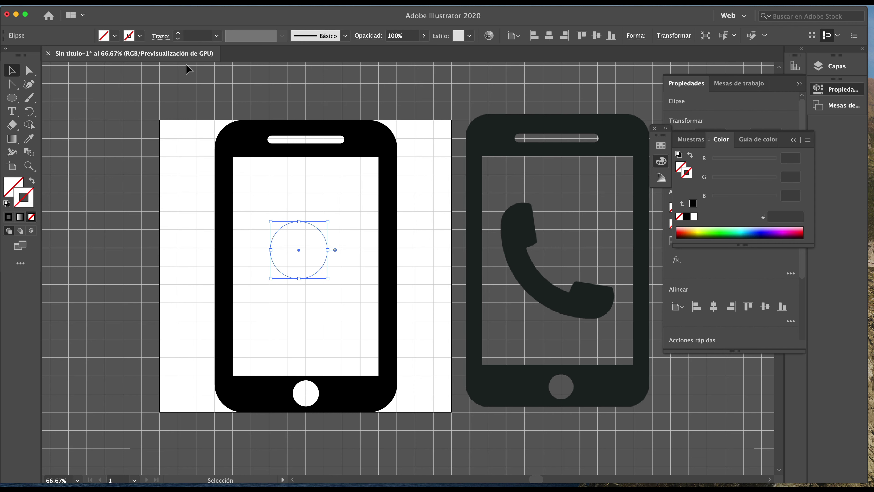
left_click(190, 37)
type("1")
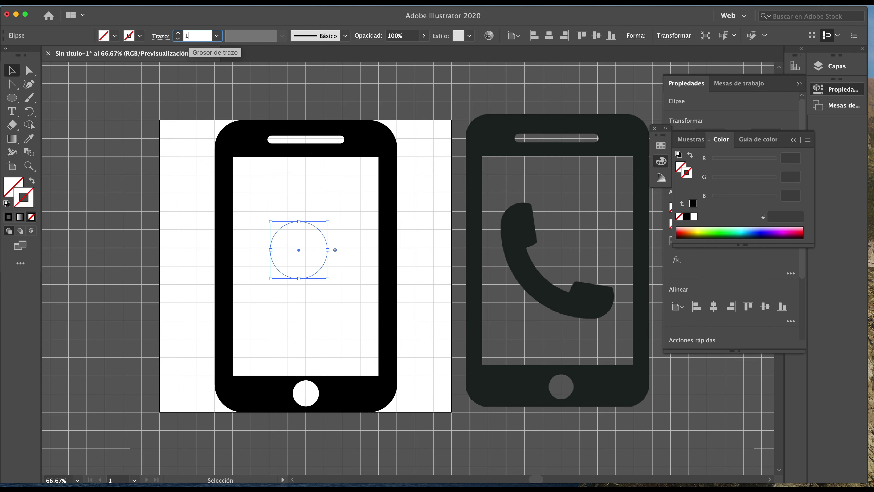
key("Return")
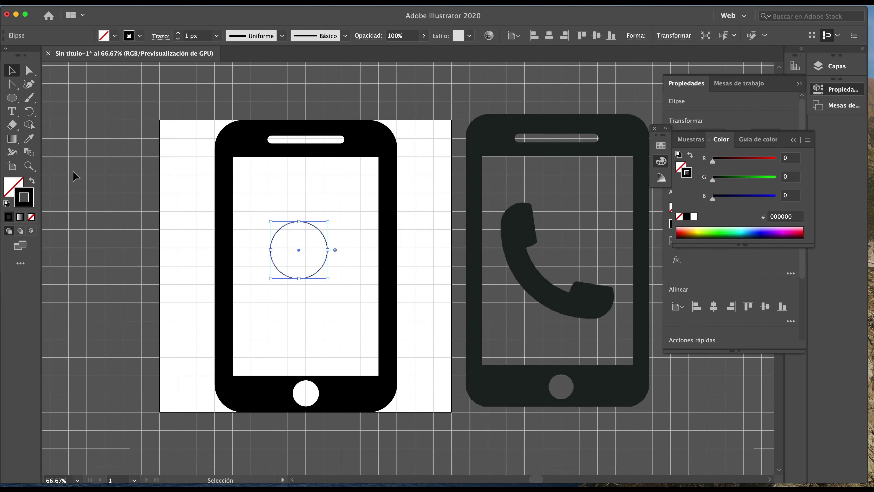
double_click(24, 197)
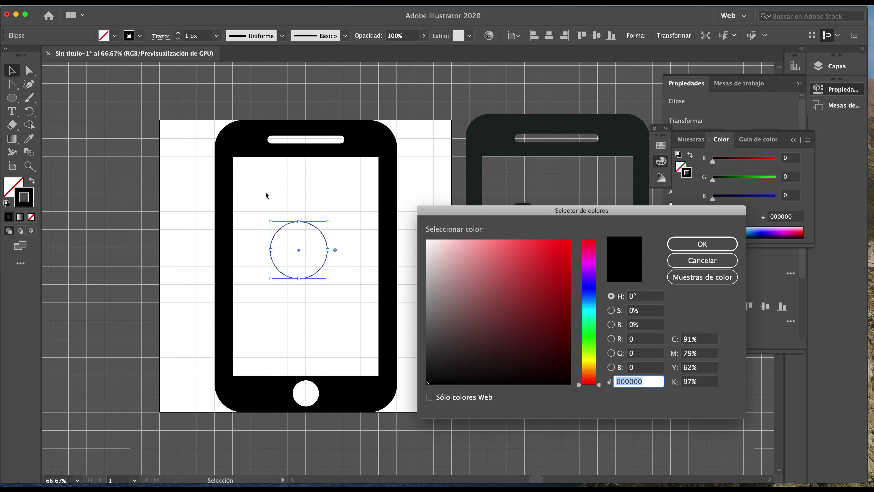
left_click(473, 406)
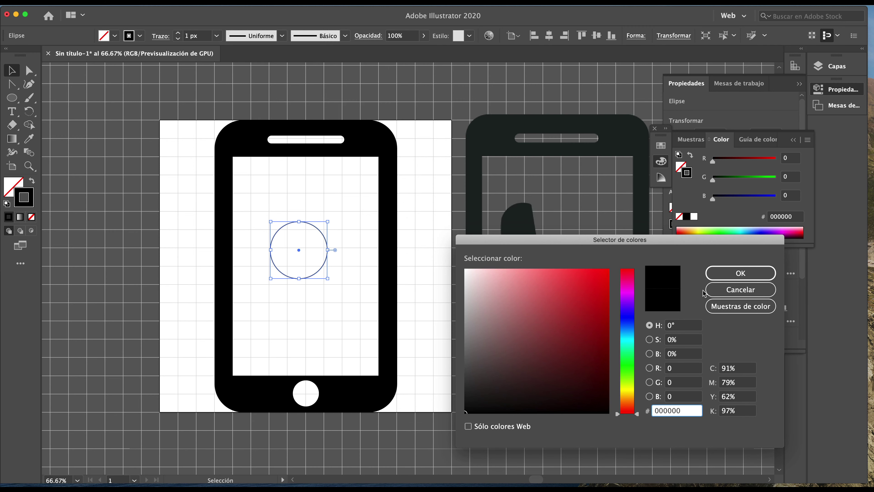
left_click(724, 276)
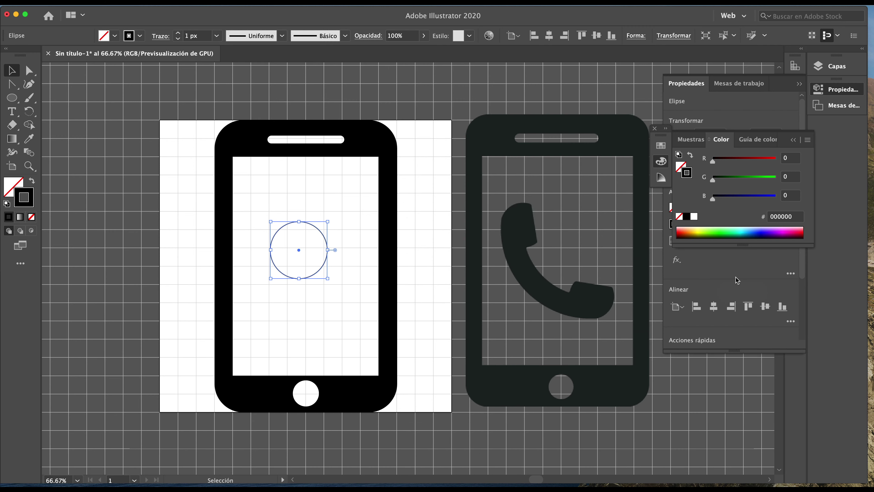
scroll(226, 214, "right", 2)
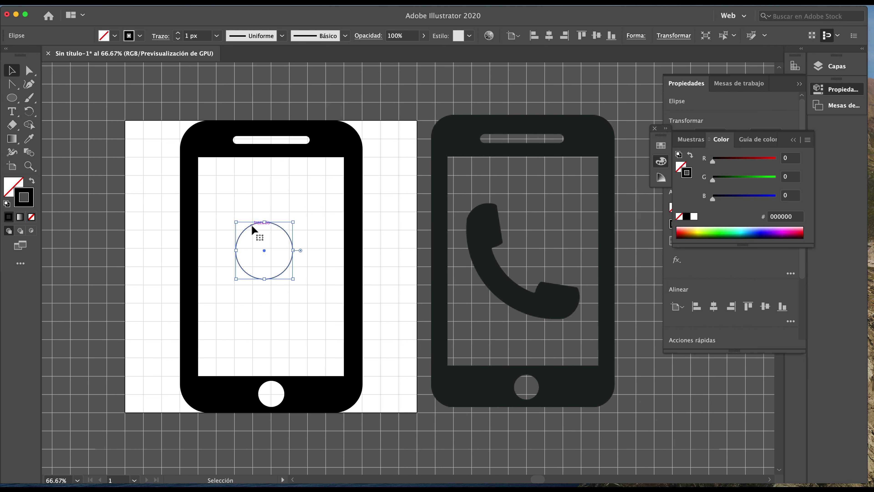
- Duplicate the outlined circle below the original and close the floating Color panel
key("a")
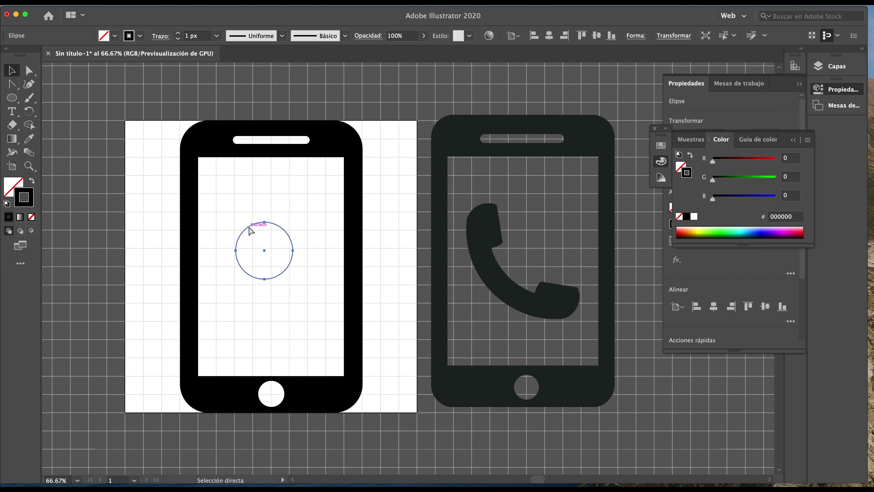
key("ctrl+c")
key("ctrl+v")
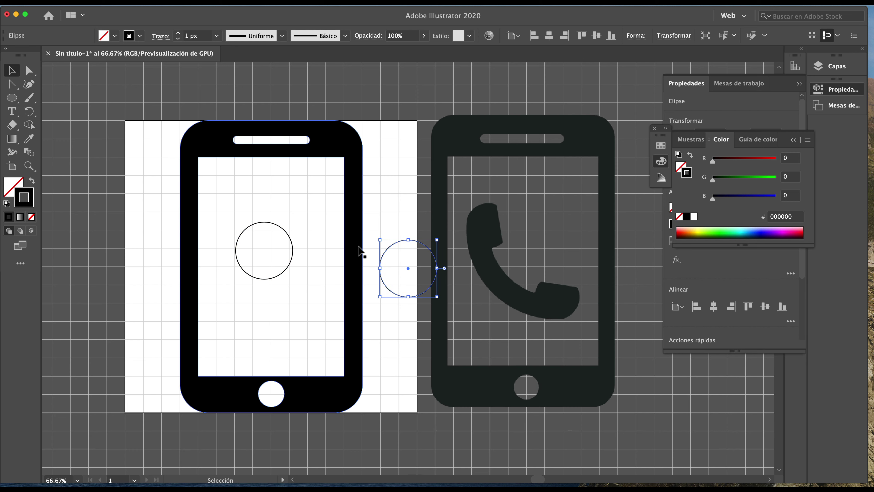
key("ctrl+z")
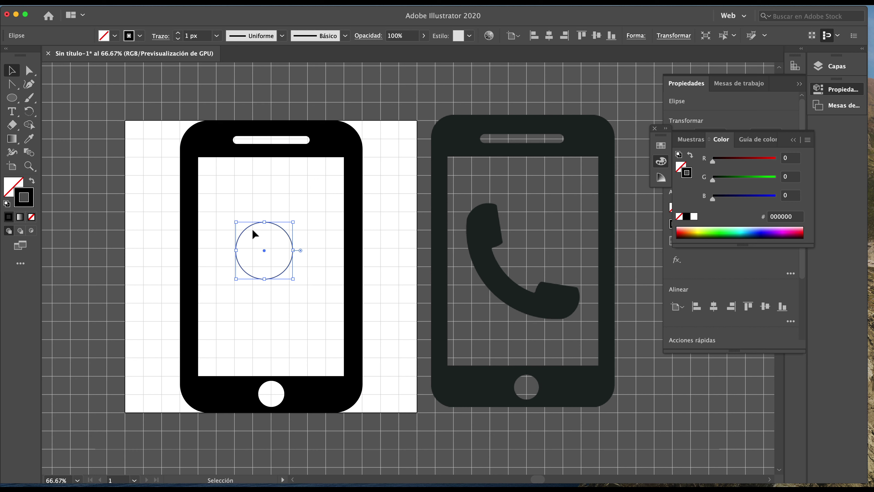
left_click_drag(250, 228, 257, 295)
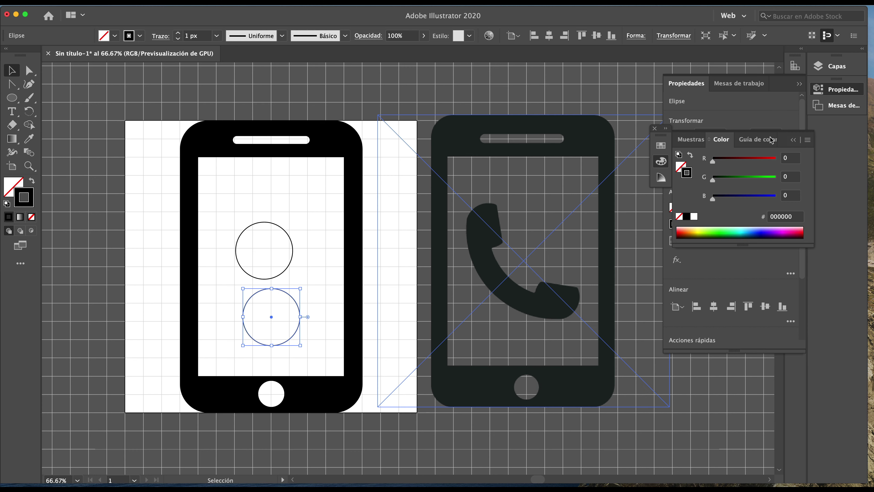
left_click(655, 129)
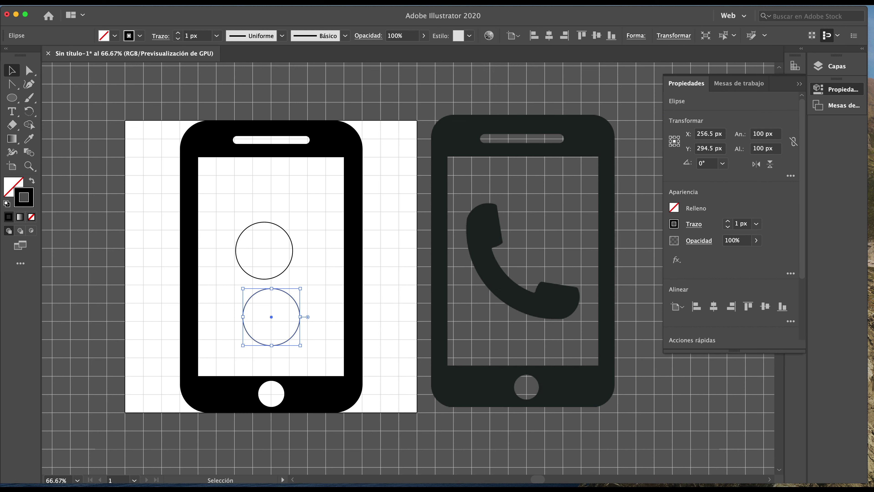
left_click(275, 2)
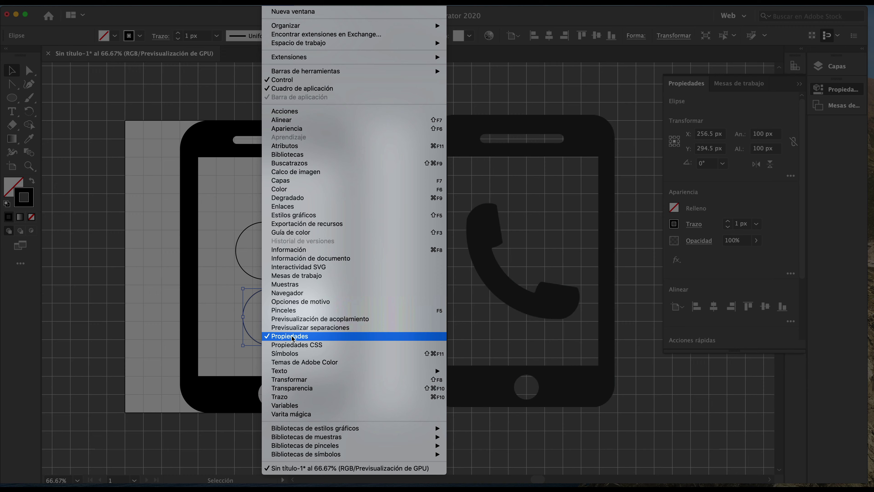
- Resize the copied circle to 70 × 70 px and move it onto the 100 px circle
key("Escape")
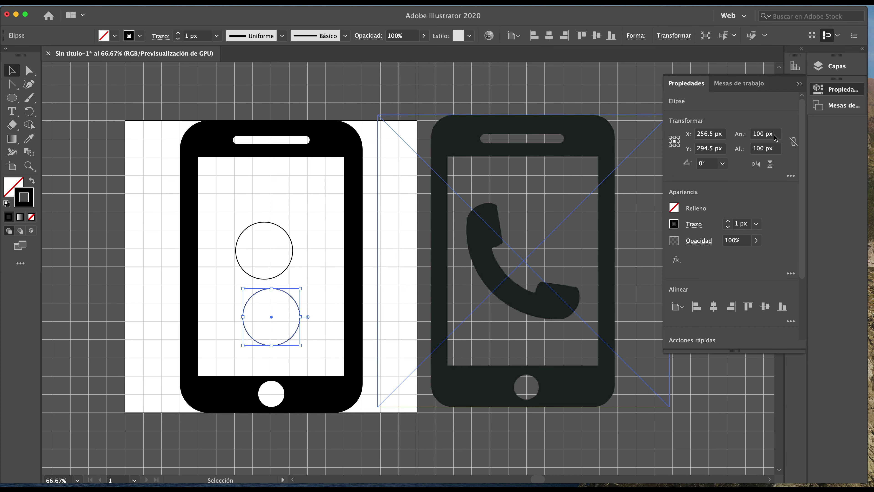
left_click(775, 137)
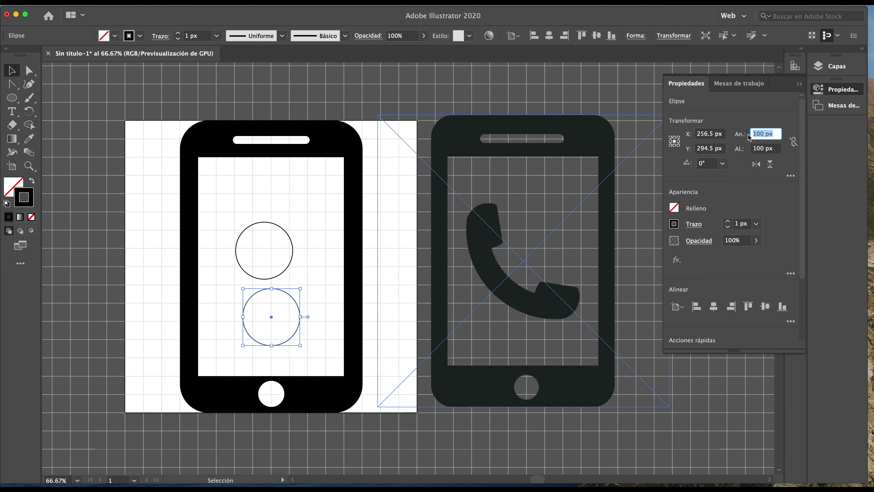
type("7")
key("Tab")
type("7")
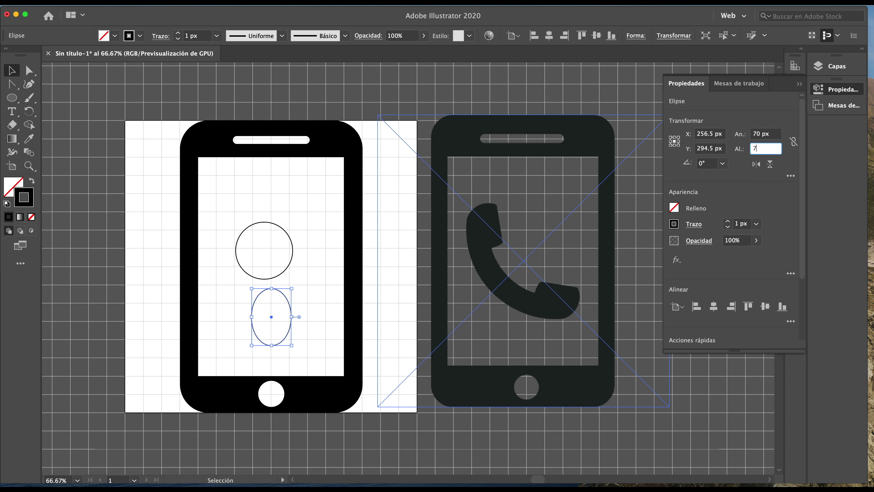
type("0")
key("Return")
left_click(283, 299)
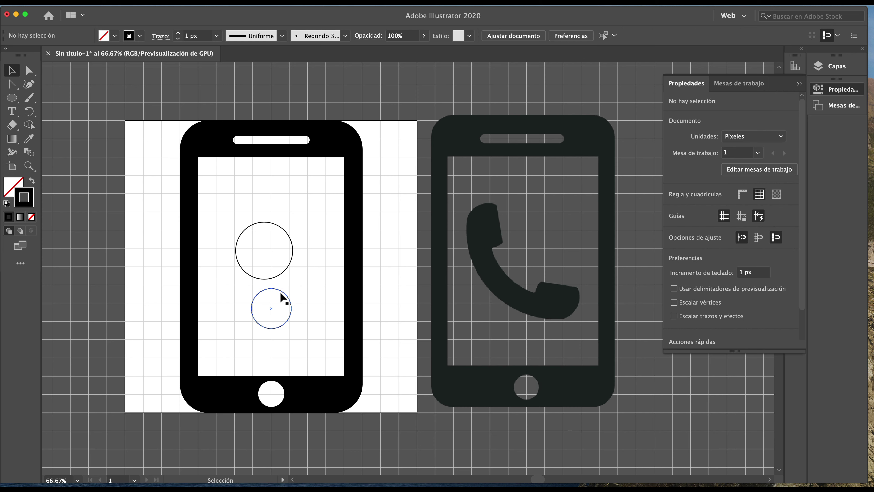
left_click_drag(281, 293, 276, 236)
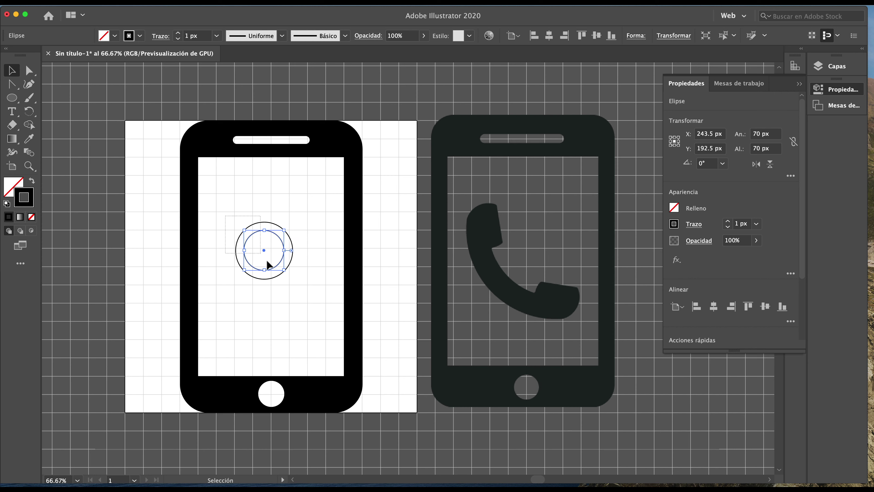
- Align both circles on horizontal and vertical centres
left_click(286, 271, "shift")
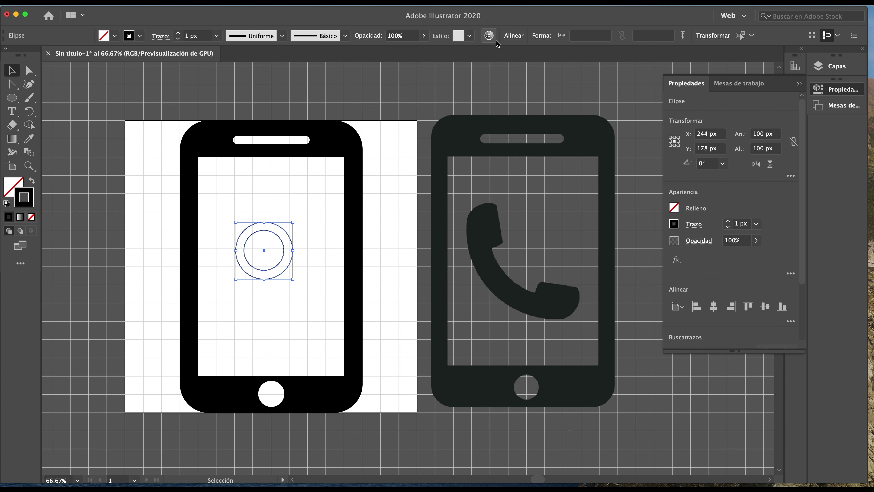
left_click(516, 39)
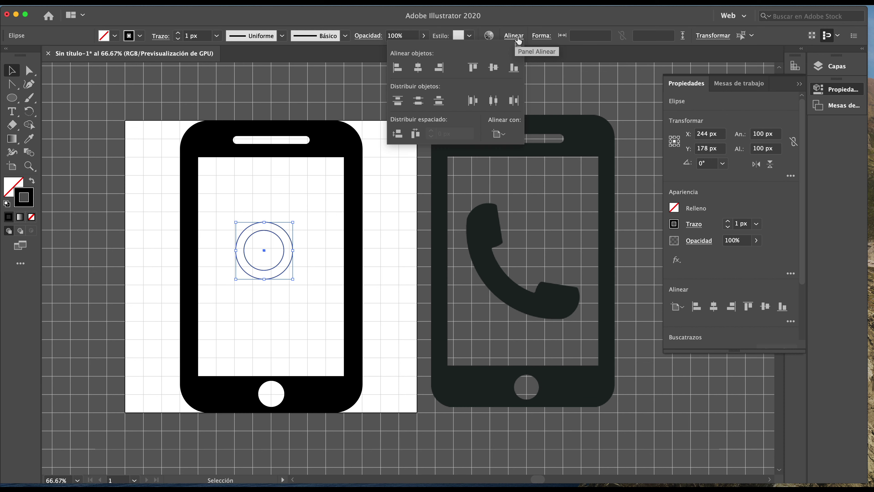
left_click(419, 71)
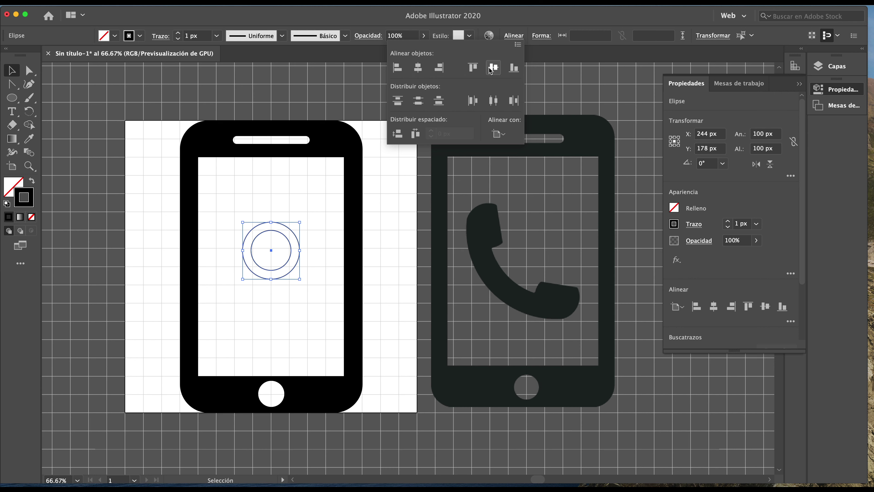
left_click(492, 68)
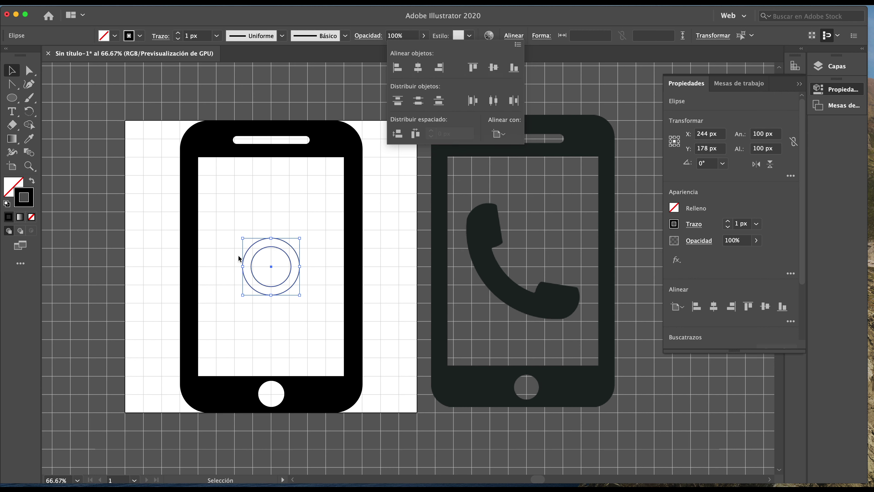
left_click(227, 244)
left_click(253, 249)
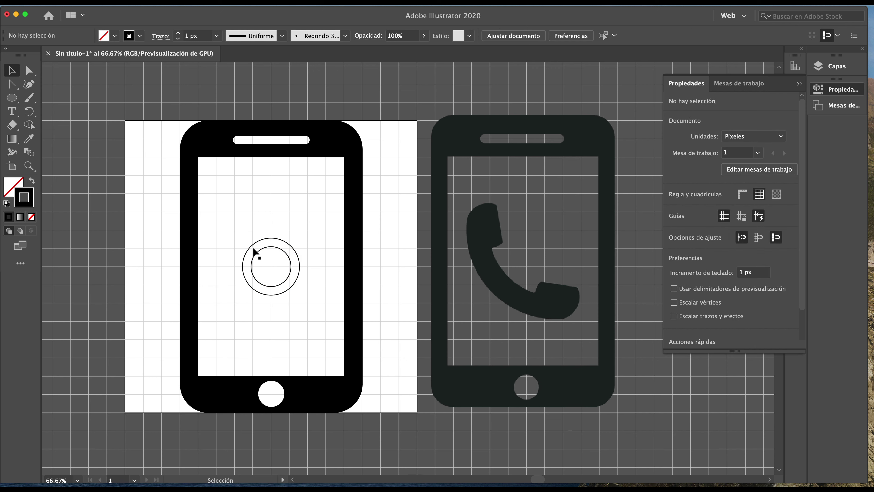
- Re-centre the shifted inner circle in the outer one and zoom in on the rings
mouse_move(261, 248)
left_mouse_down()
mouse_move(273, 240)
mouse_move(315, 309)
left_mouse_up()
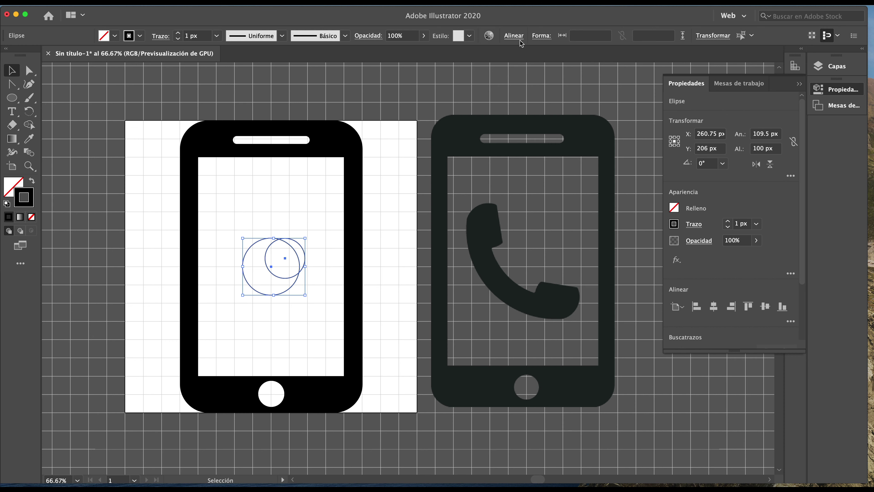
left_click(514, 35)
left_click(418, 67)
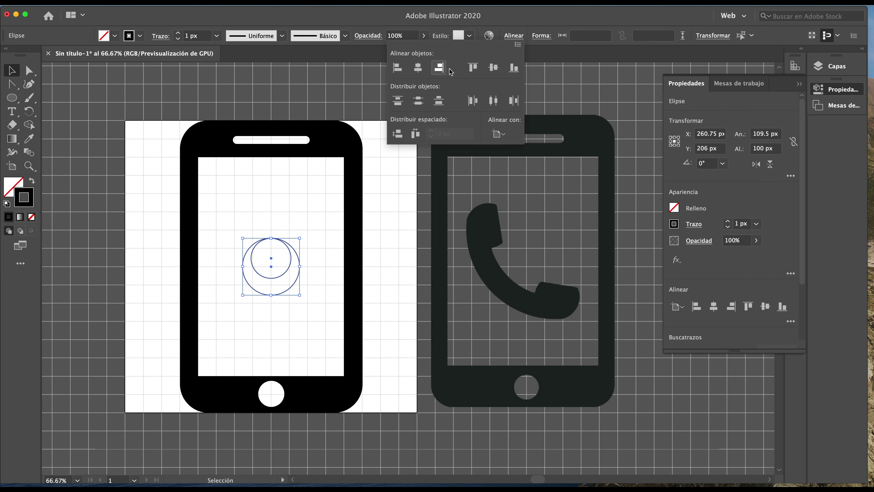
left_click(493, 68)
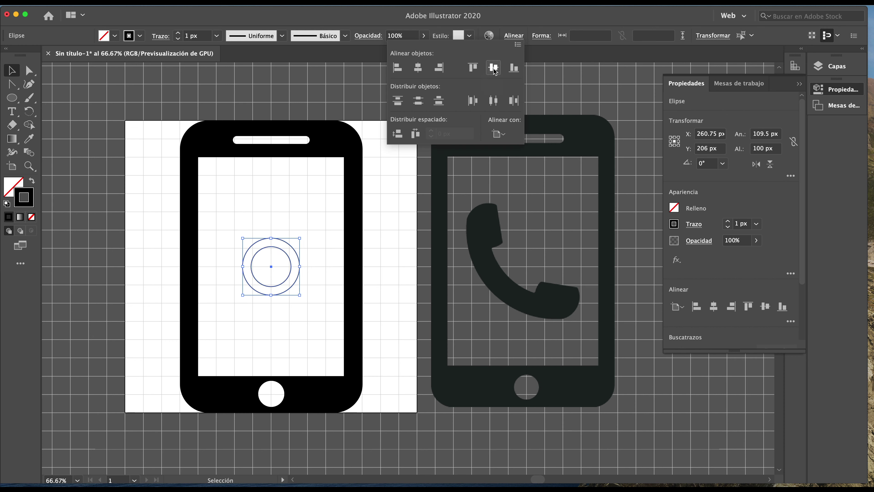
left_click(238, 199)
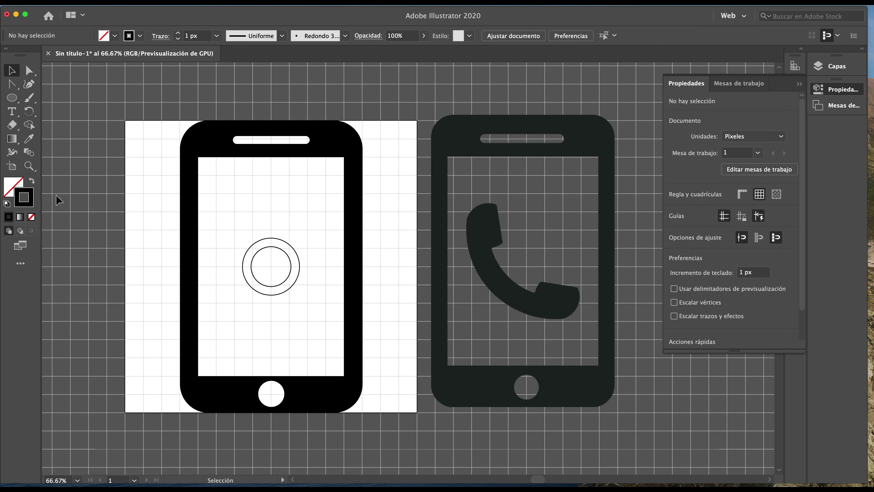
key("z")
left_click_drag(267, 259, 362, 285)
key("ctrl+apostrophe")
key("v")
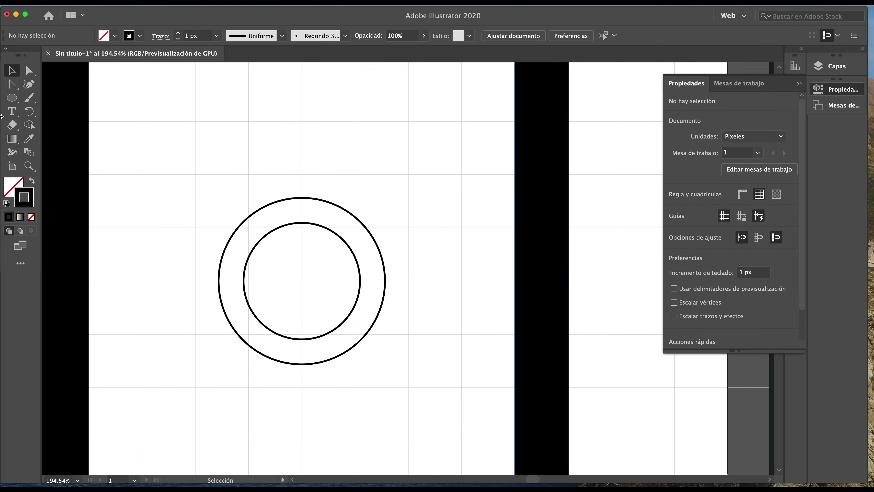
- Draw a 25 × 25 px circle and move it to the top of the outer ring
left_click(12, 98)
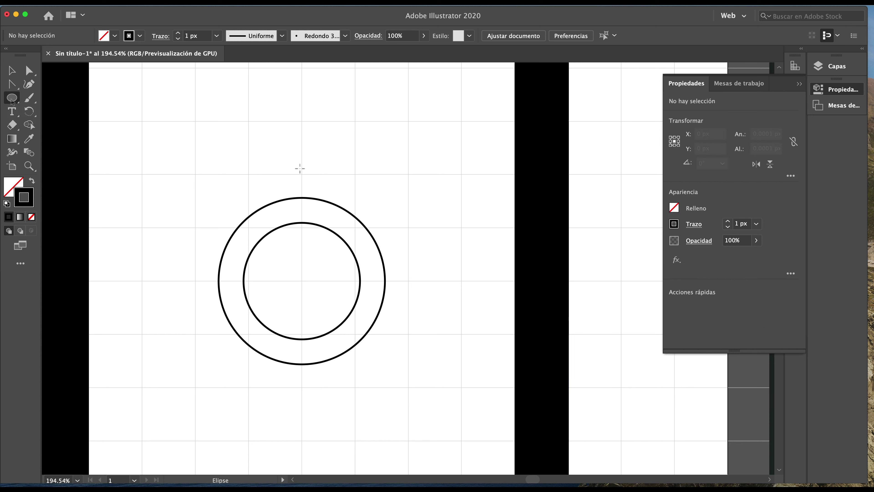
left_click(299, 168)
type("25")
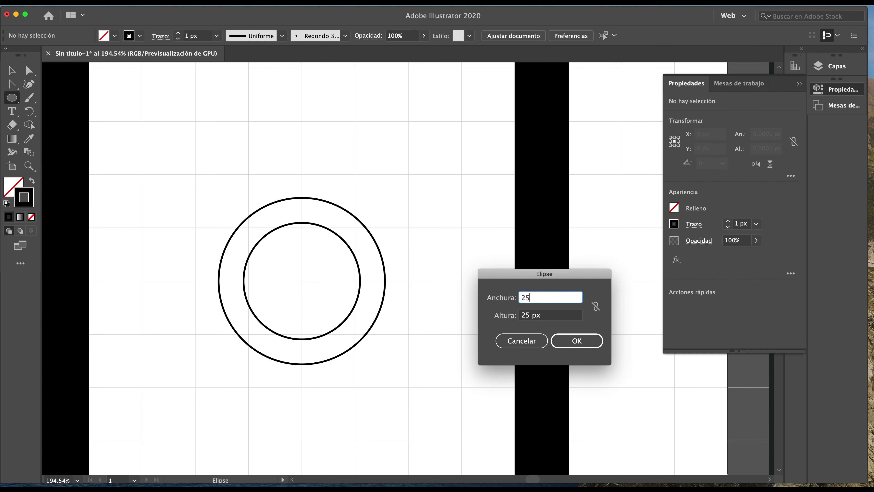
left_click(580, 342)
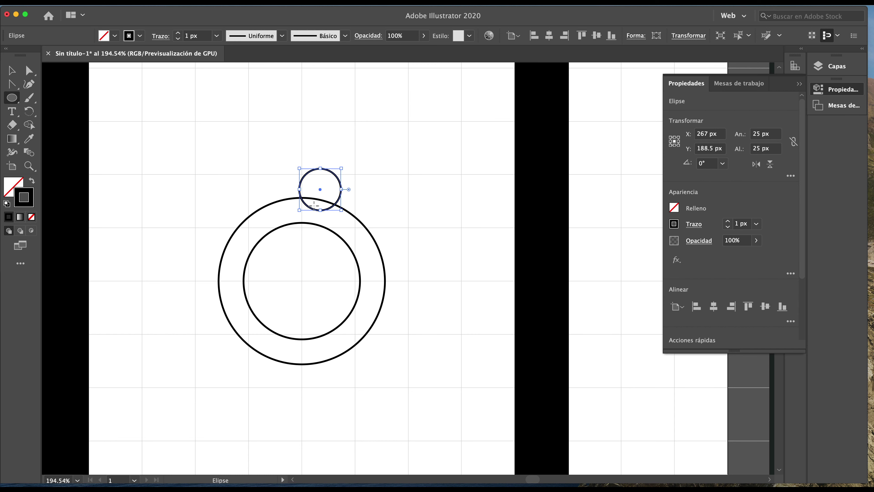
left_click(12, 70)
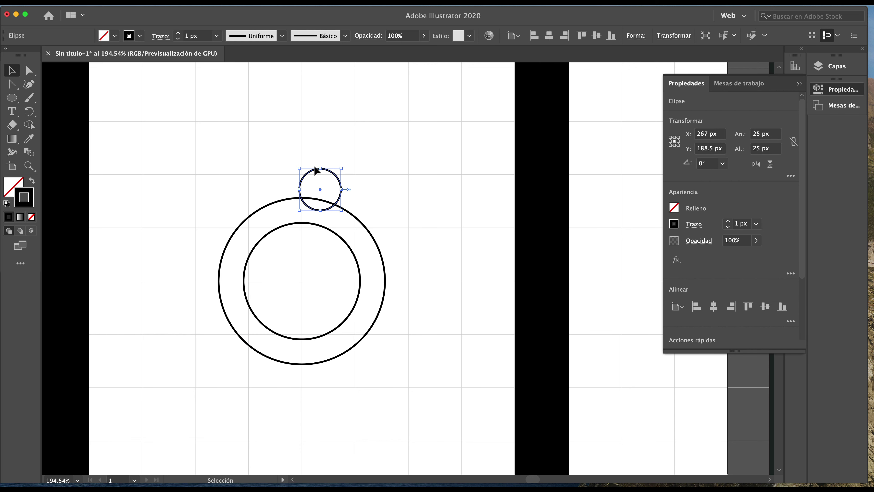
left_click_drag(316, 170, 313, 203)
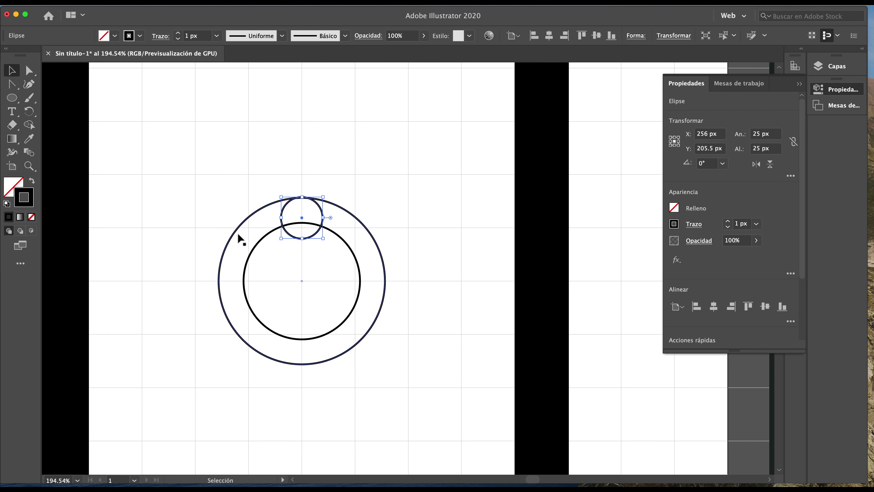
- Select the outer circle and the small top circle together, undoing an accidental move
left_click(369, 229)
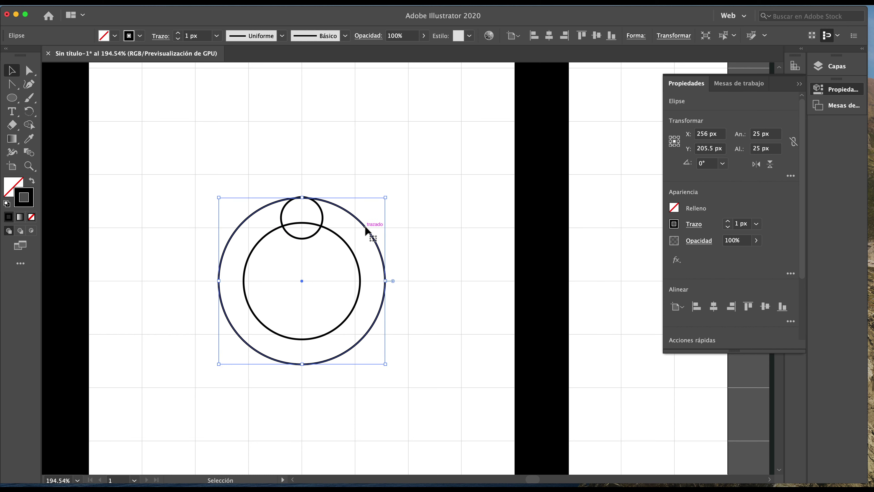
left_click(257, 176)
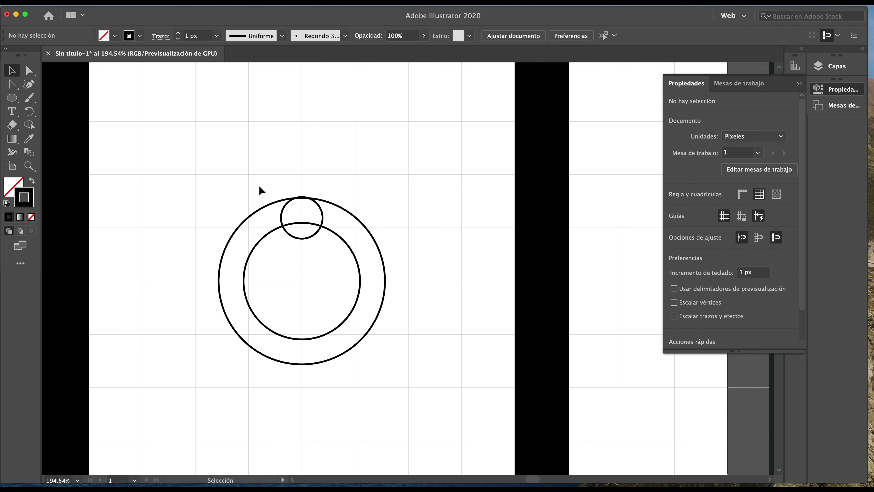
left_click(258, 208)
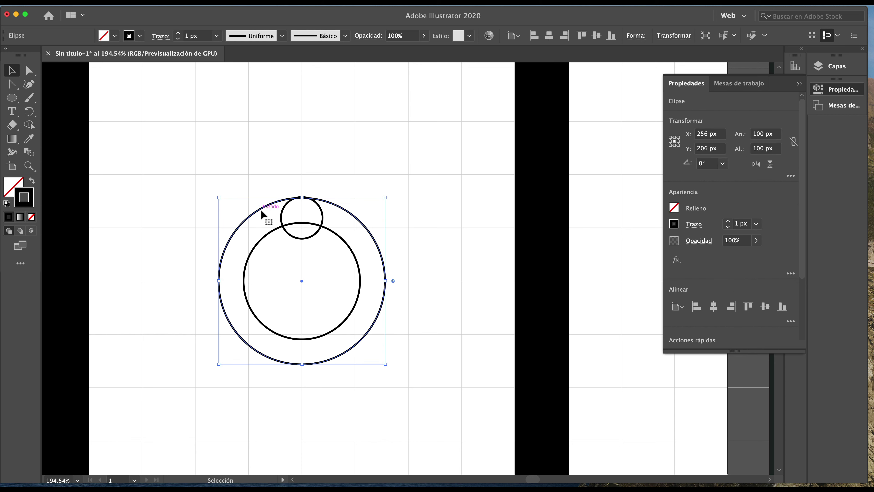
left_click(288, 214, "shift")
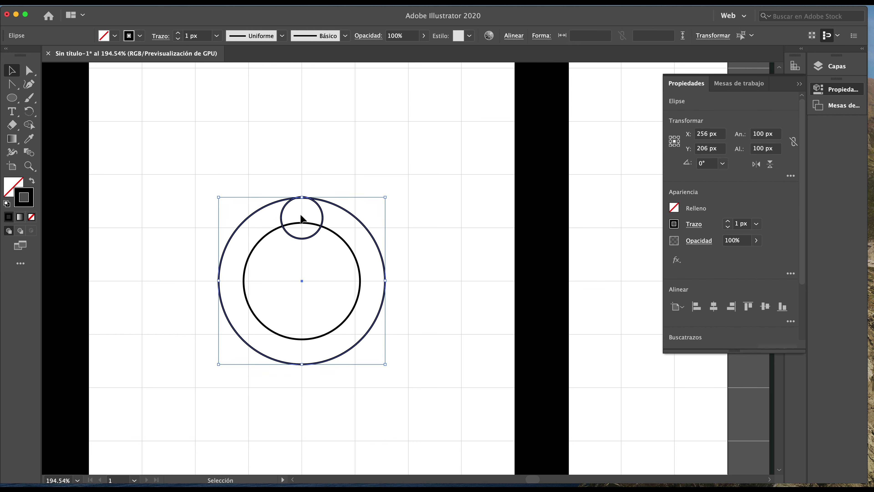
left_click_drag(288, 214, 316, 215)
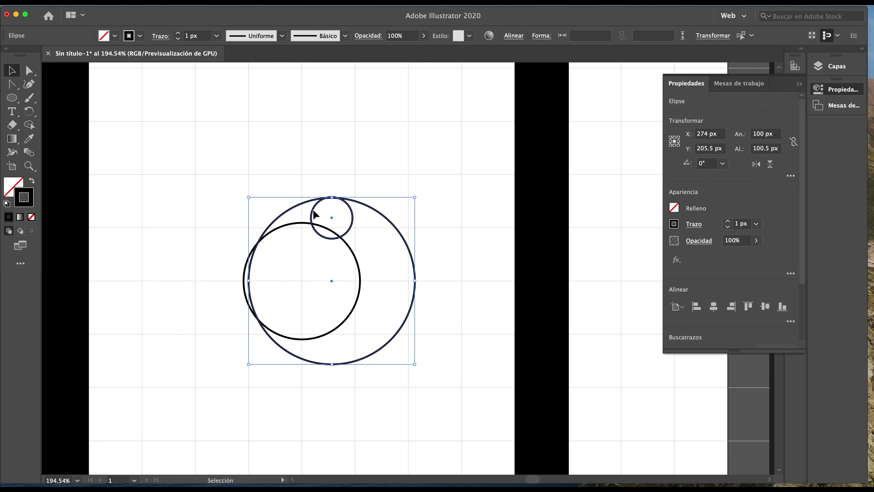
key("ctrl+z")
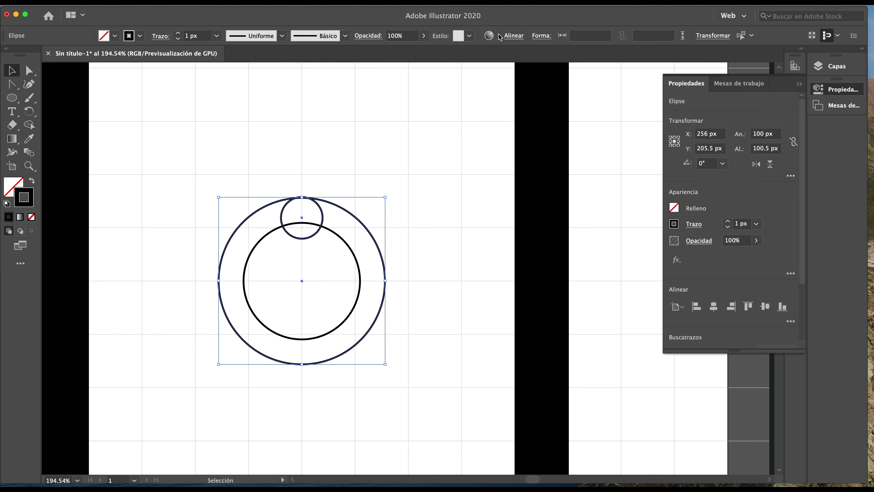
- Set Align To Key Object with the large outer circle as the key
left_click(512, 38)
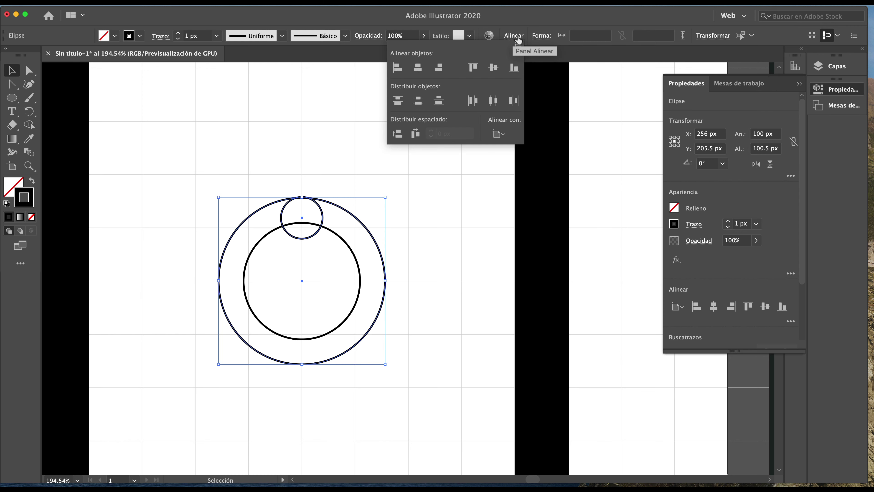
left_click(498, 133)
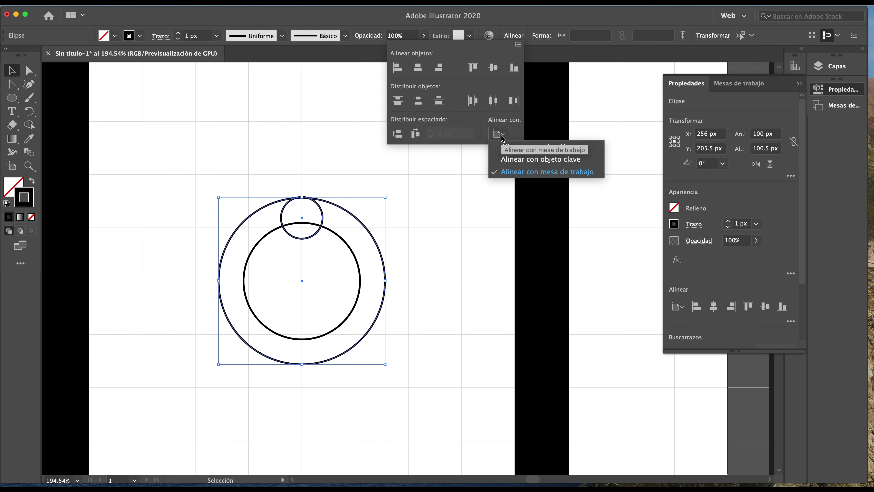
left_click(521, 160)
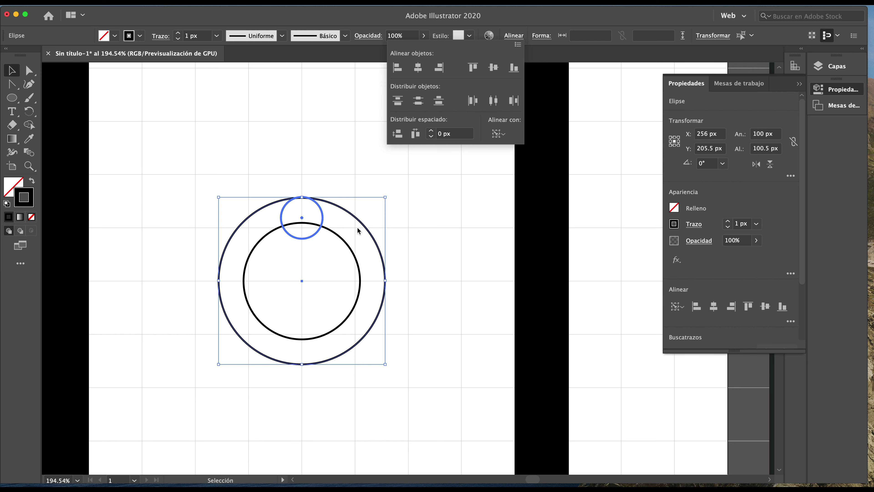
left_click(357, 221)
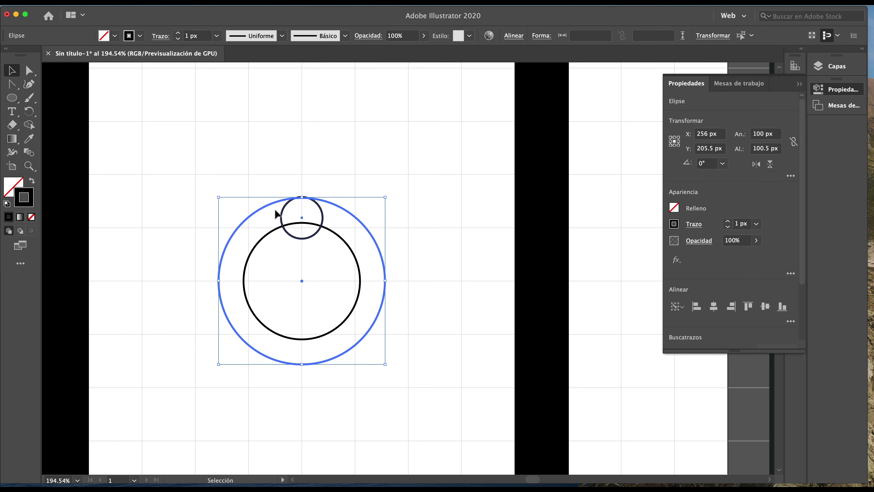
- Centre the small circle horizontally and top-align it to the outer circle
left_click(511, 38)
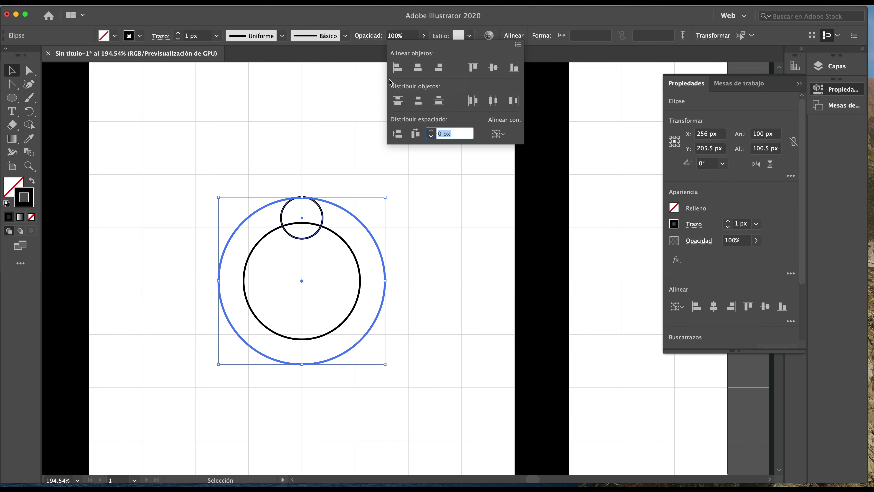
left_click(398, 68)
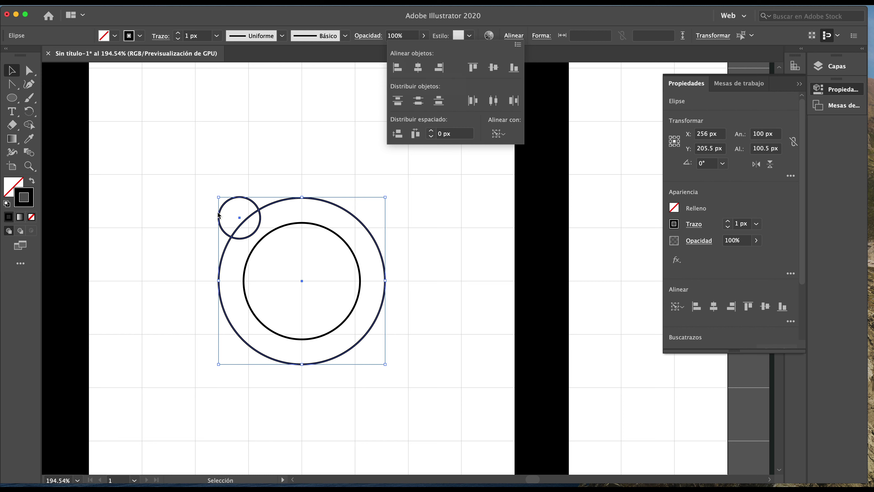
left_click(417, 69)
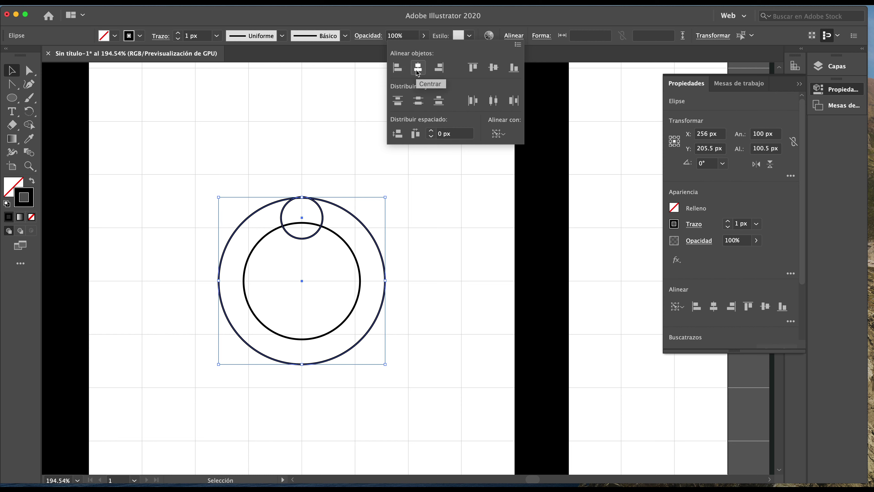
left_click(440, 71)
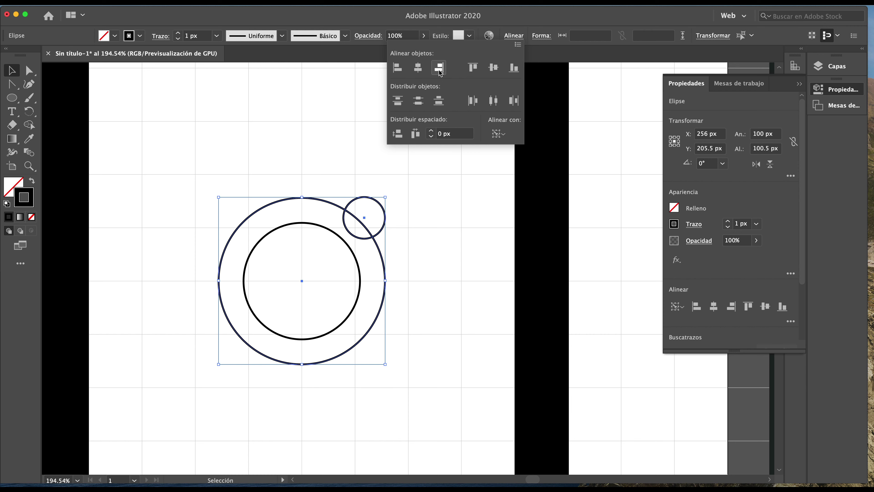
left_click(422, 70)
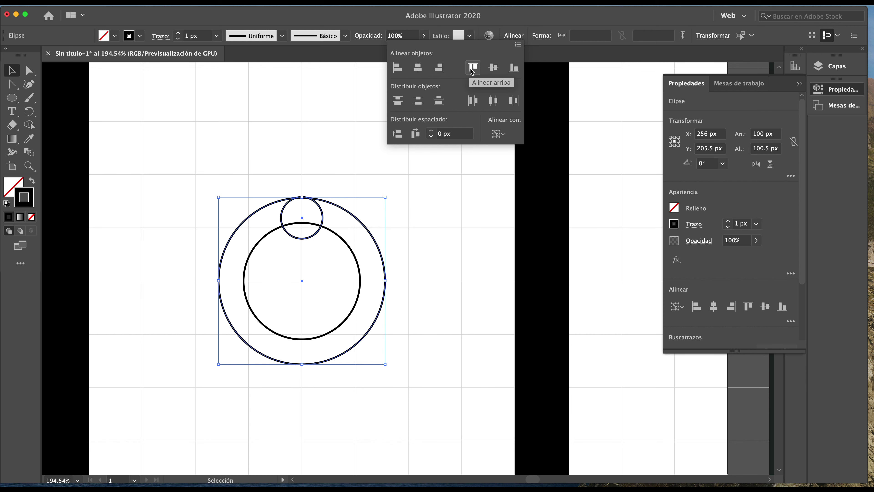
left_click(472, 70)
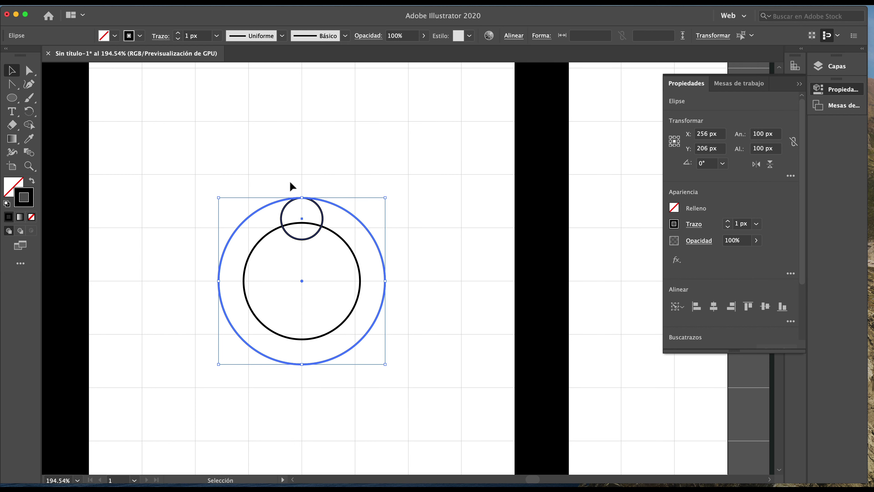
left_click(280, 180)
left_click(282, 215)
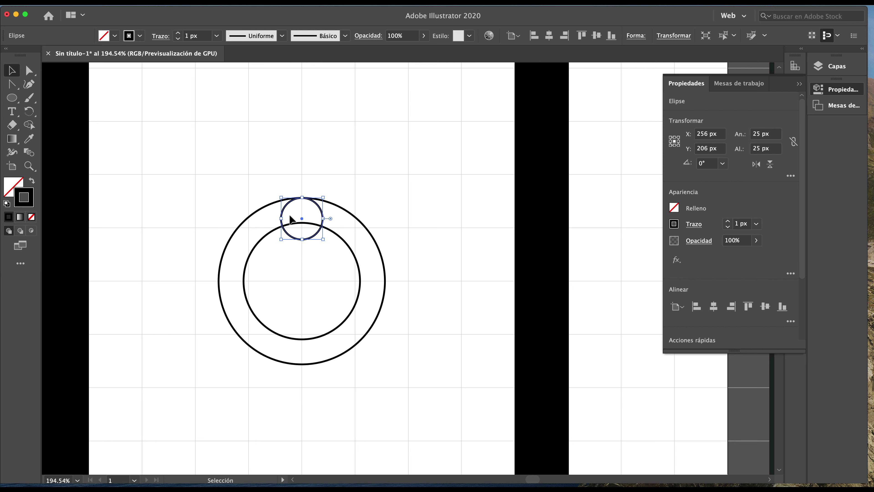
- Paste a duplicate of the small circle inside the outer circle's right side
key("a")
key("ctrl+v")
key("v")
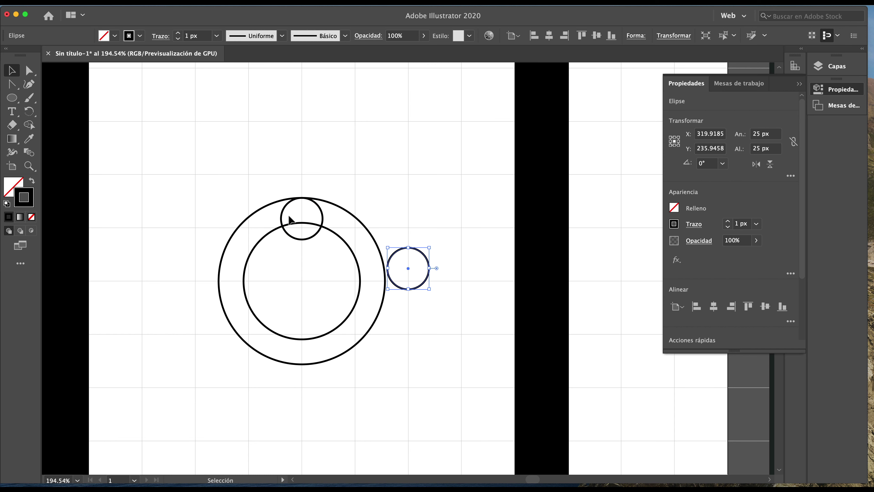
left_click_drag(399, 248, 355, 264)
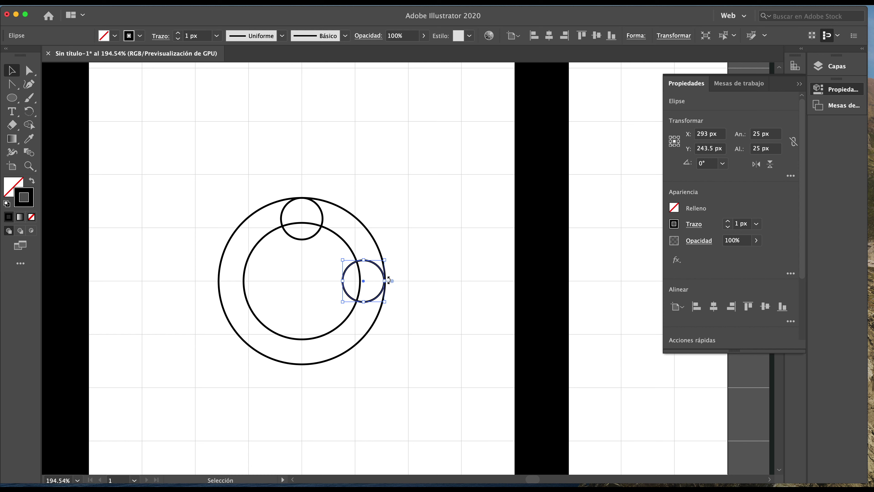
- Select the outer and right small circles with the outer circle as key object
left_click(365, 226)
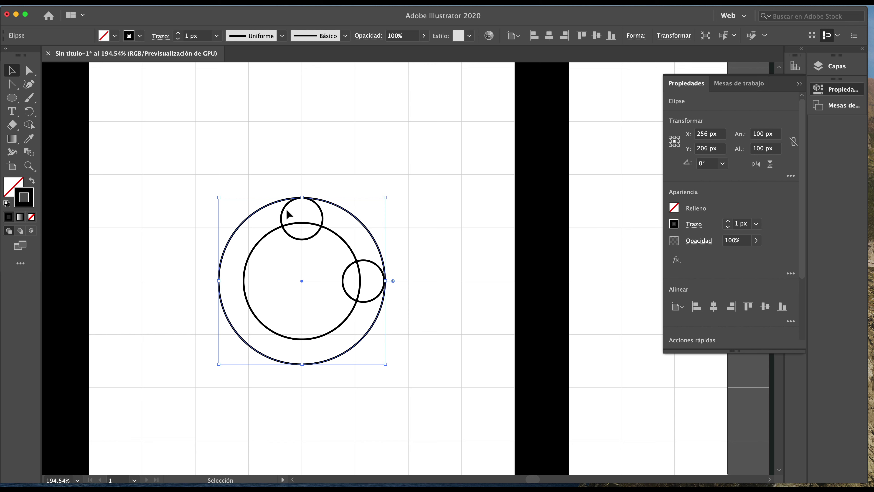
left_click(375, 263, "shift")
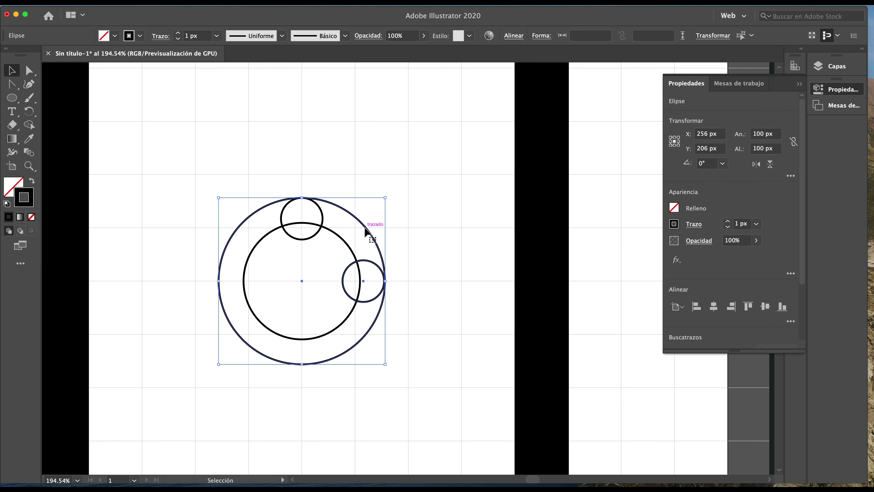
left_click(512, 36)
left_click(500, 134)
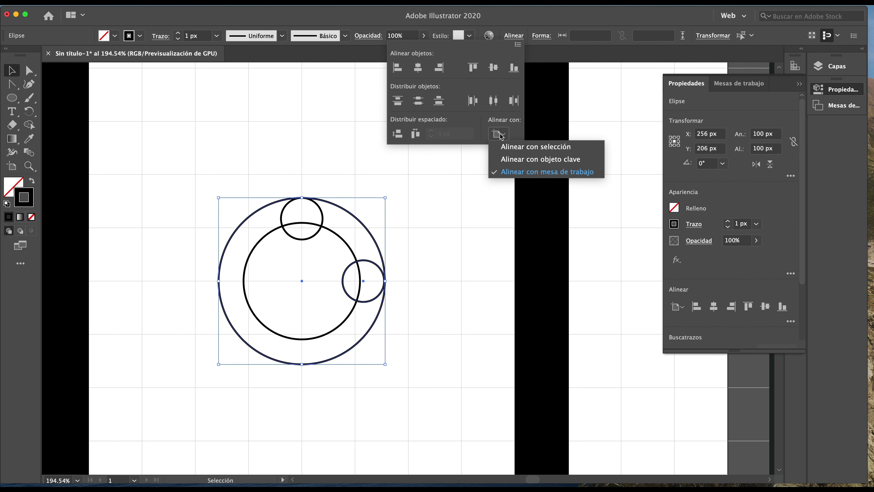
left_click(523, 157)
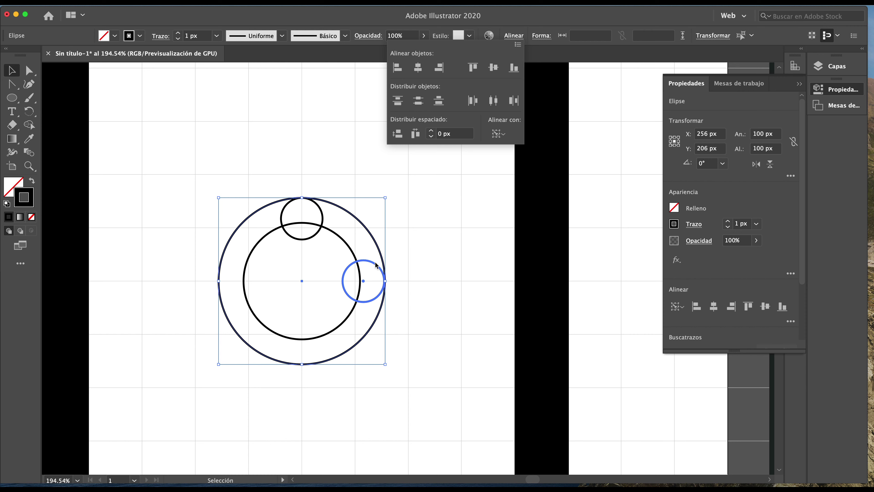
left_click(367, 231)
scroll(366, 229, "up", 1)
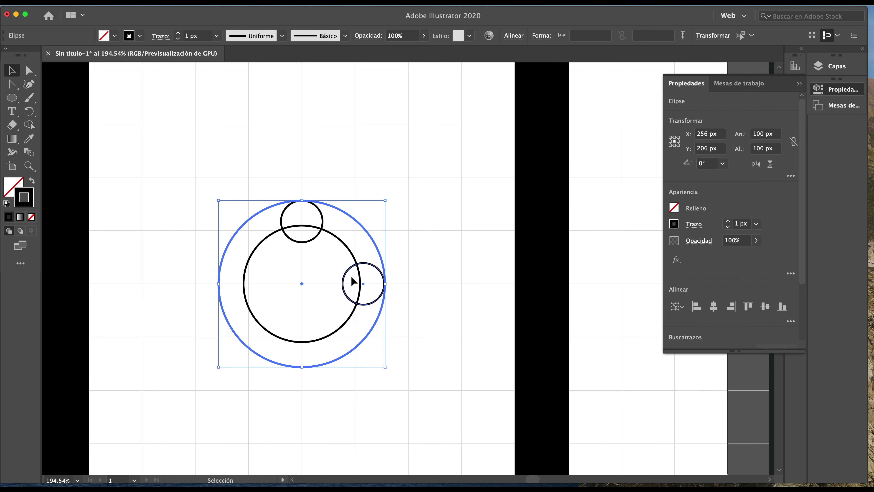
- Align the small circle to the outer circle's right edge and vertical centre
left_click(515, 36)
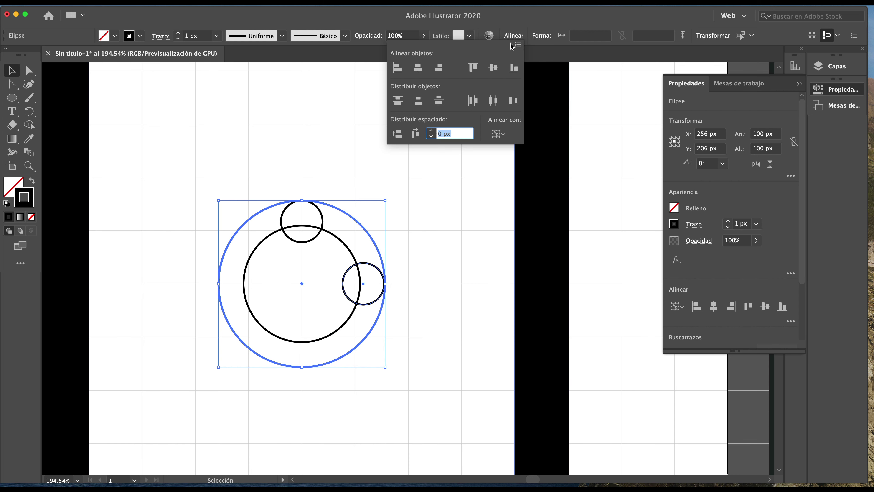
left_click(439, 69)
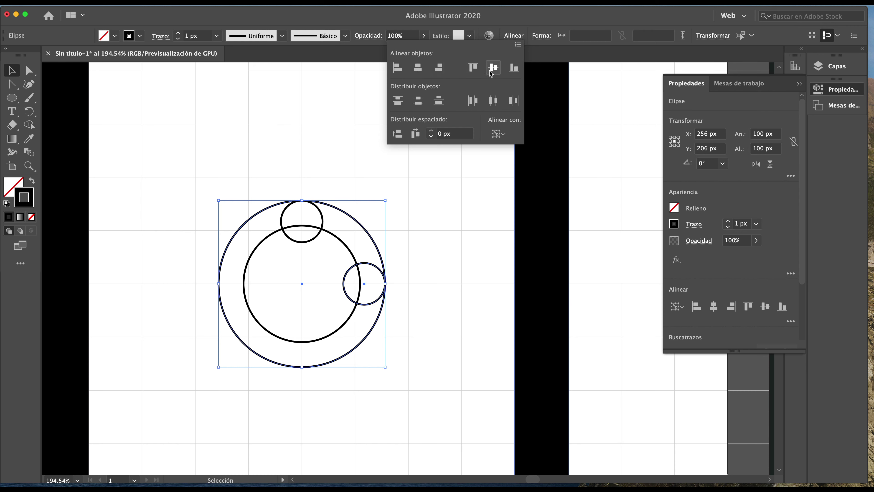
left_click(492, 69)
left_click(438, 236)
left_click(462, 242)
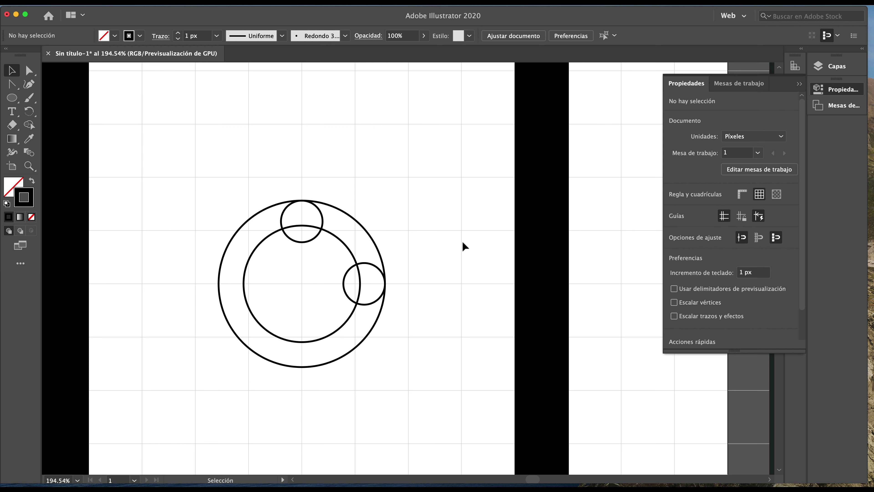
- Select all the circles and Shift-rotate them 45° so the two small circles sit on top, then deselect
left_click_drag(245, 186, 440, 415)
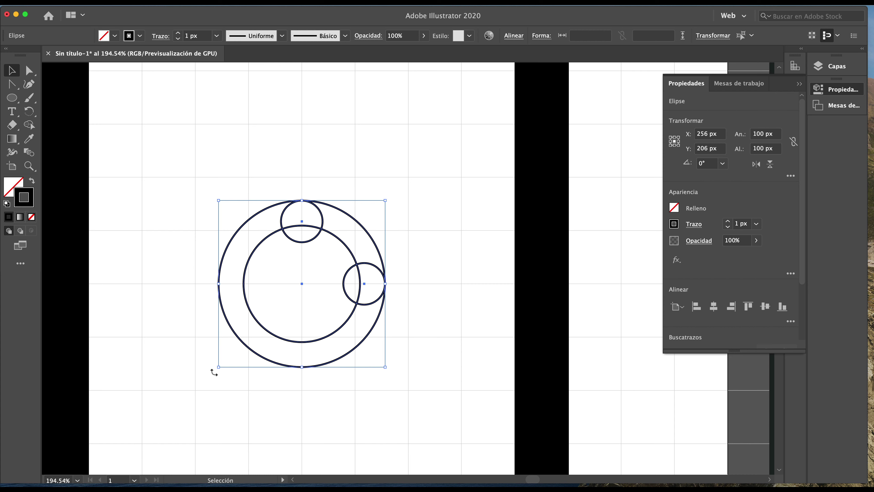
left_click_drag(215, 373, 293, 376)
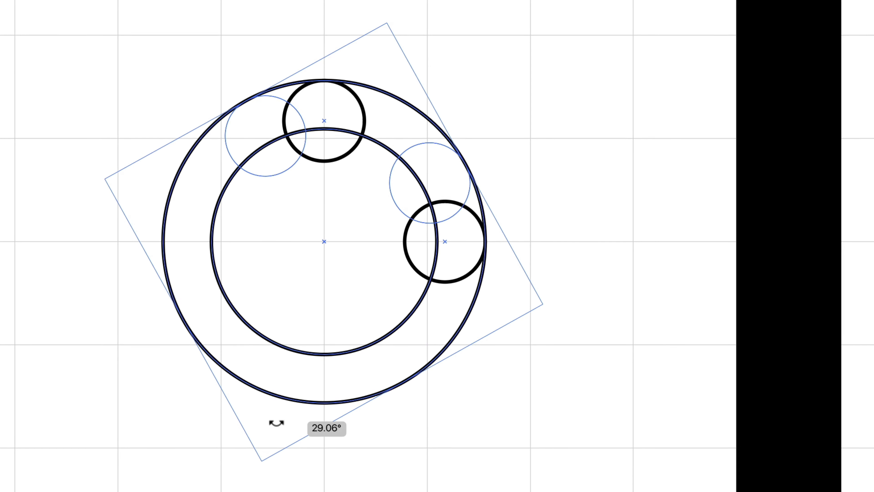
left_click_drag(293, 376, 263, 373)
mouse_move(248, 416)
left_mouse_down()
mouse_move(275, 416)
mouse_move(243, 415)
left_mouse_up()
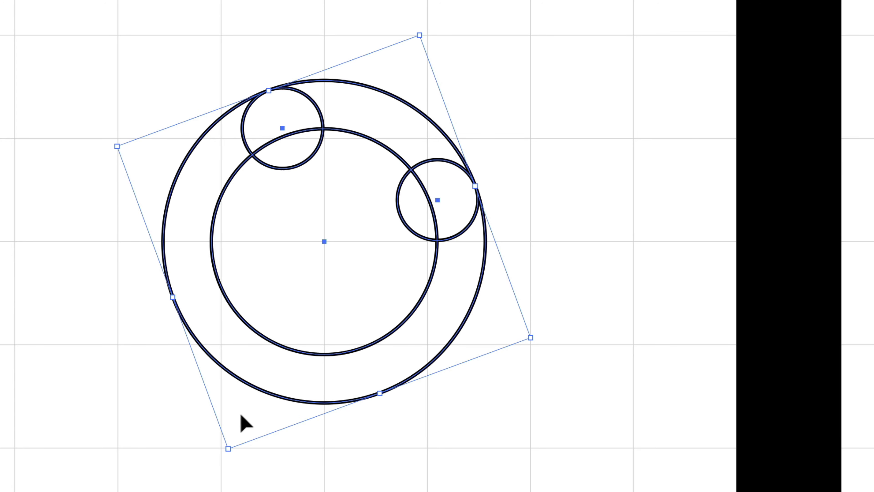
key("ctrl+z")
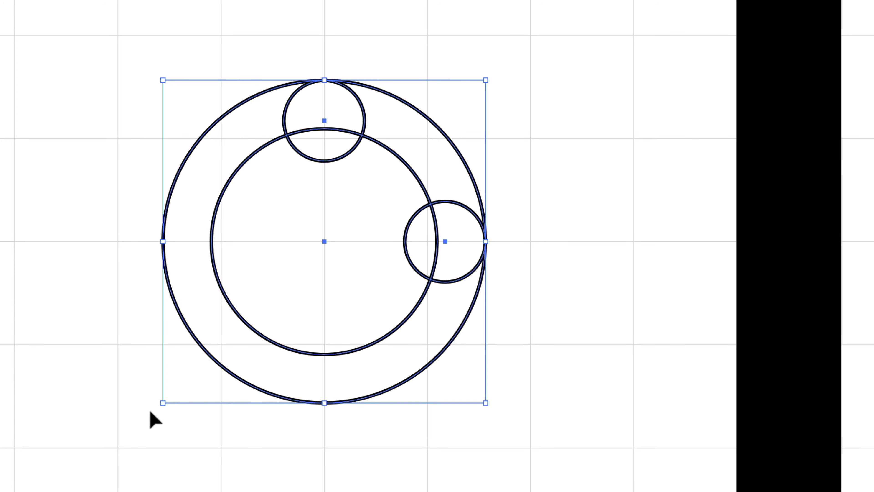
left_click_drag(152, 408, 303, 421)
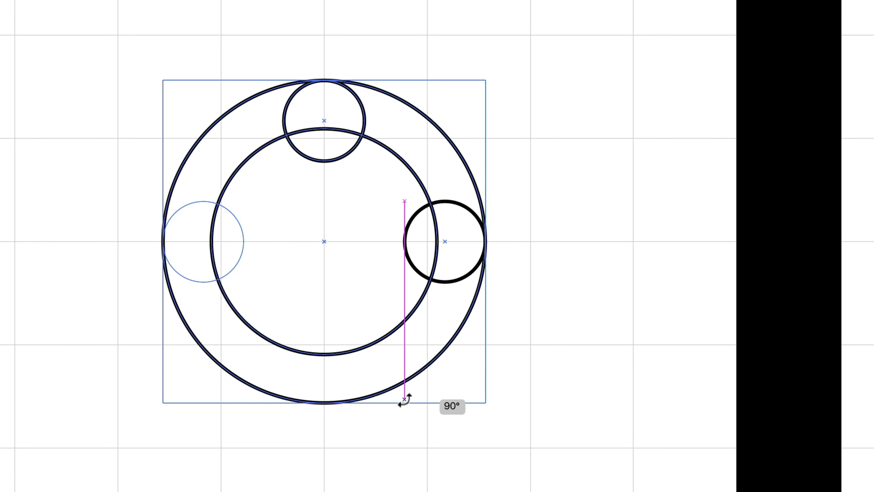
mouse_move(303, 421)
left_mouse_down()
mouse_move(203, 384)
mouse_move(298, 402)
left_mouse_up()
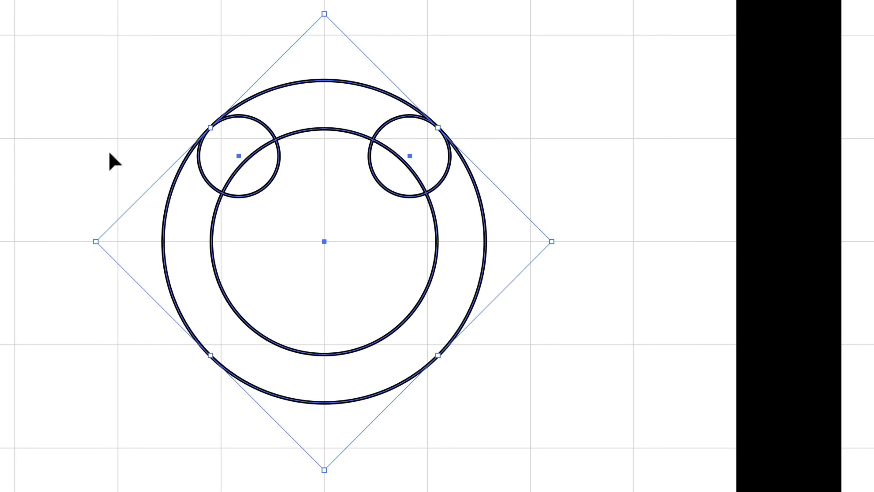
left_click(170, 216)
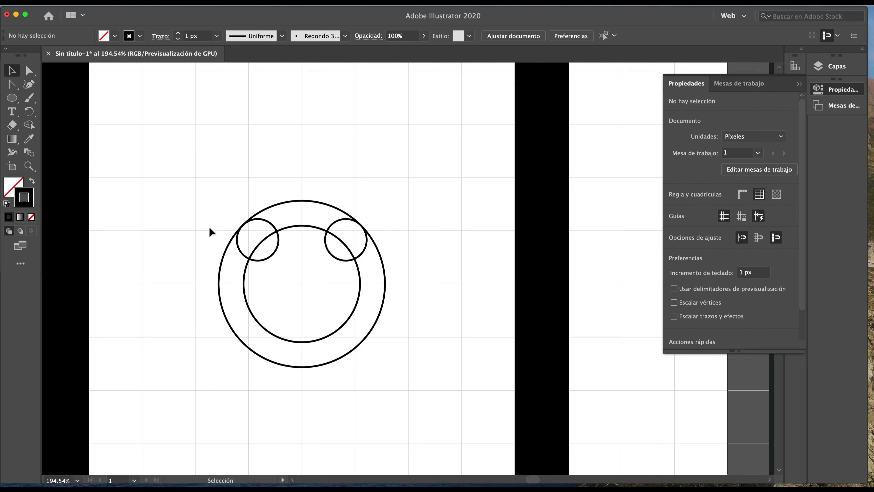
- Draw a 5-sided polygon with 50 px radius above the circle group
left_click_drag(10, 104, 56, 125)
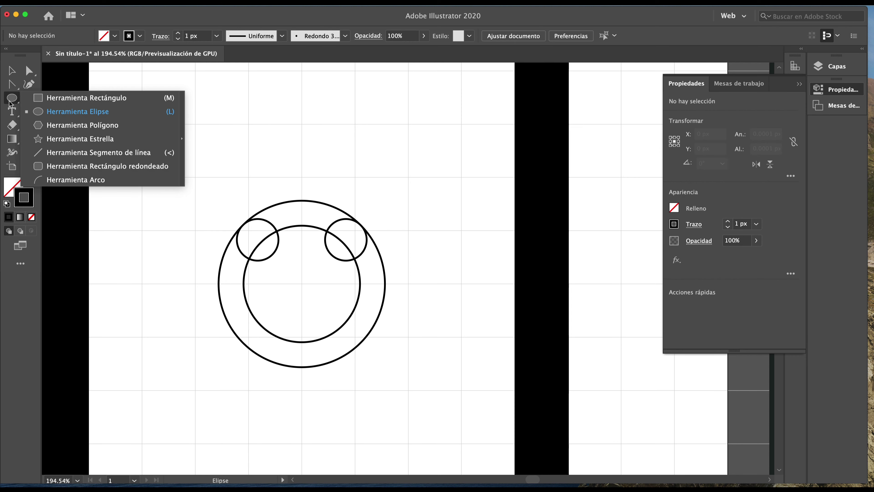
left_click(58, 127)
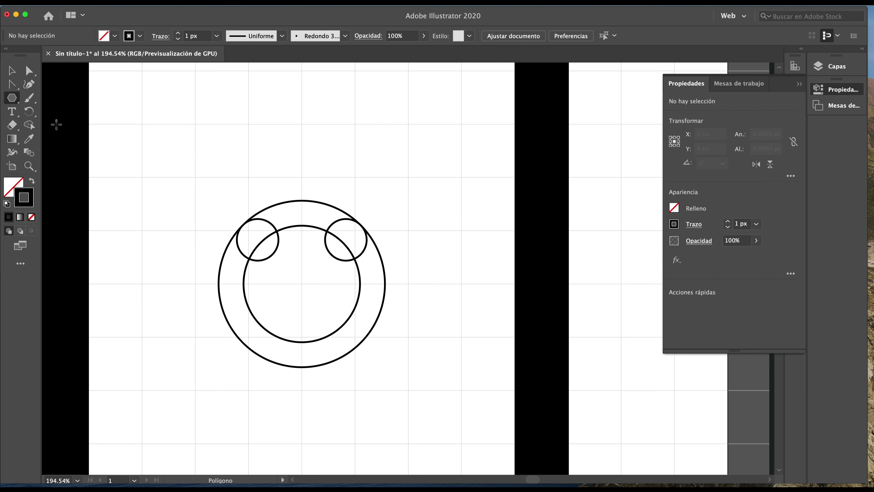
left_click(293, 168)
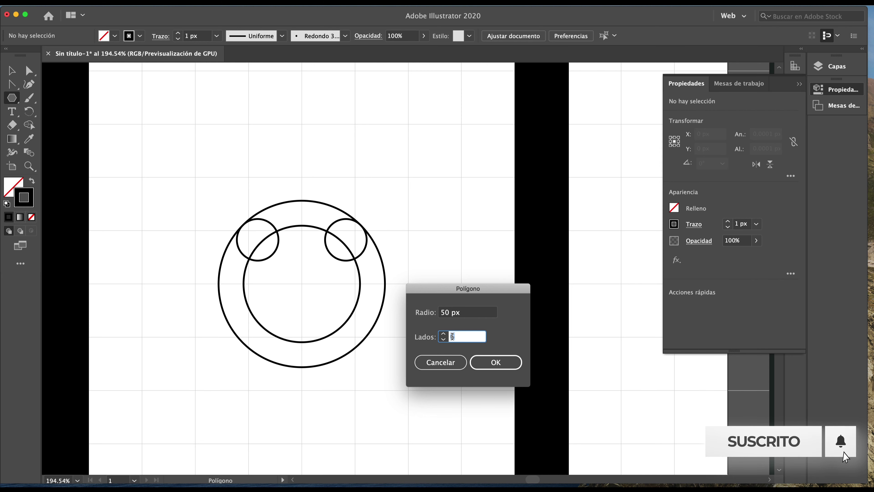
type("5")
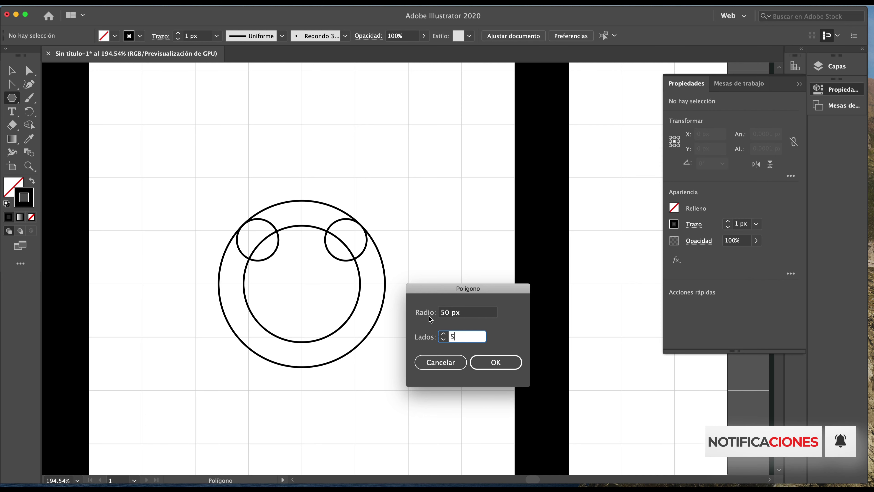
left_click(491, 364)
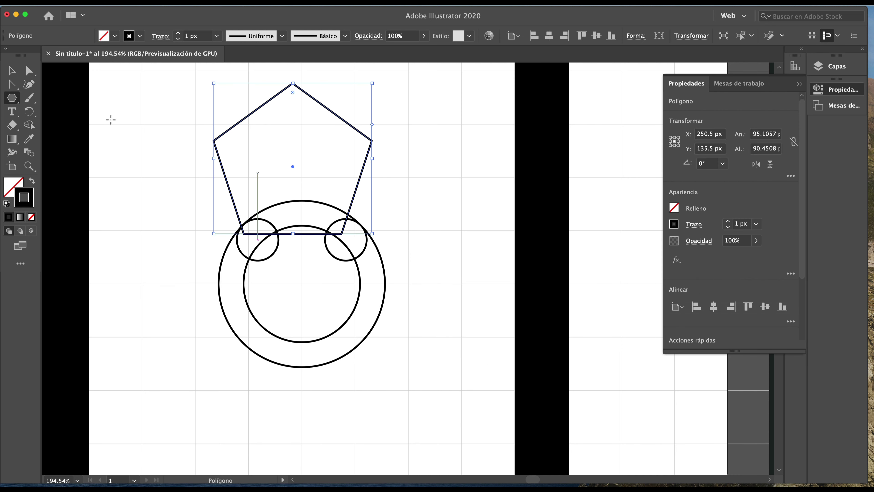
left_click(13, 72)
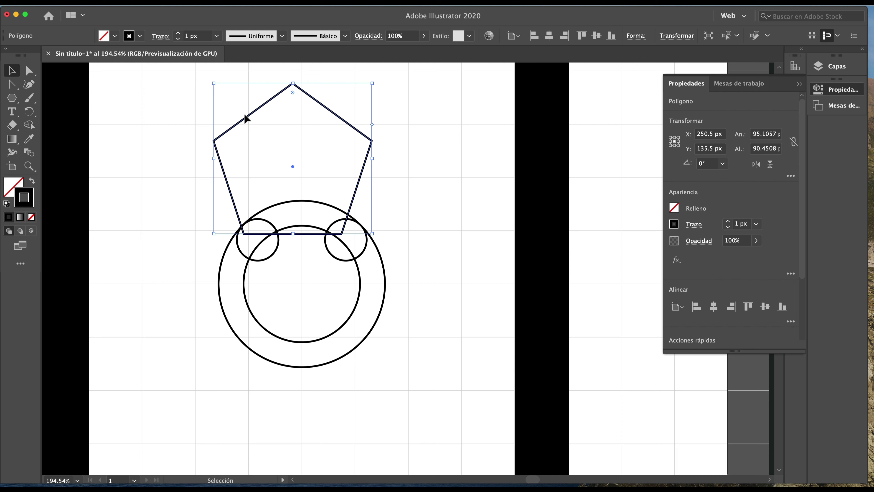
- Move the pentagon up-right over the circles to X 303.5, Y 160.5 and select all shapes
left_click(179, 121)
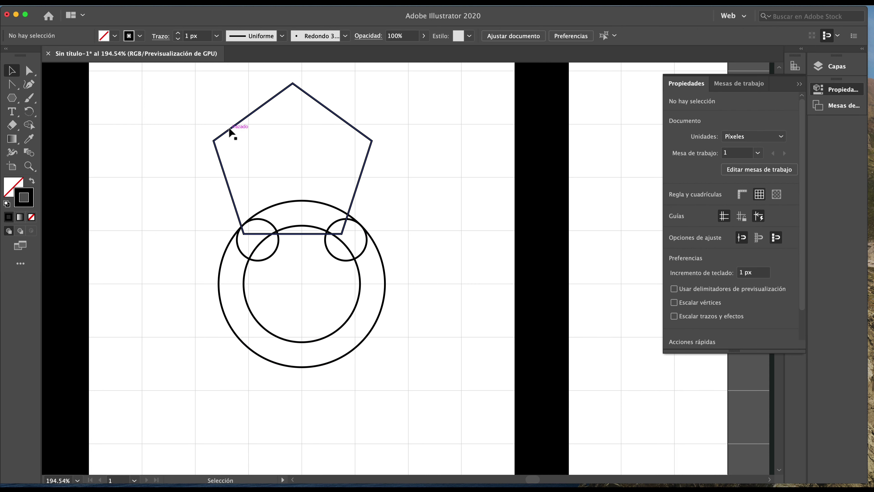
mouse_move(226, 129)
left_mouse_down()
mouse_move(195, 142)
mouse_move(423, 310)
left_mouse_up()
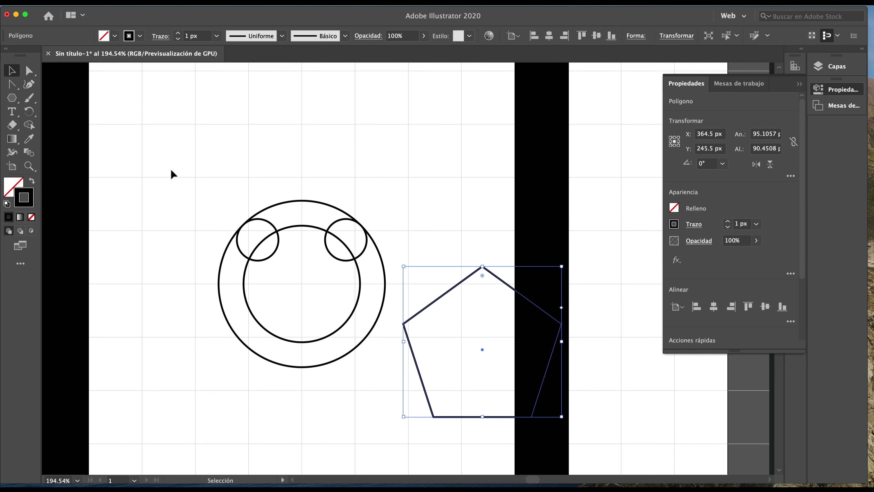
mouse_move(171, 169)
left_mouse_down()
mouse_move(587, 425)
mouse_move(586, 434)
left_mouse_up()
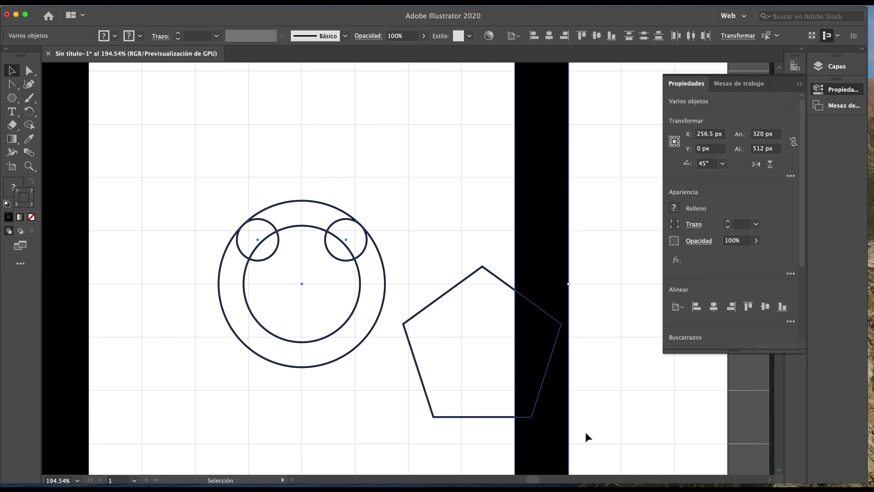
left_click_drag(185, 177, 554, 427)
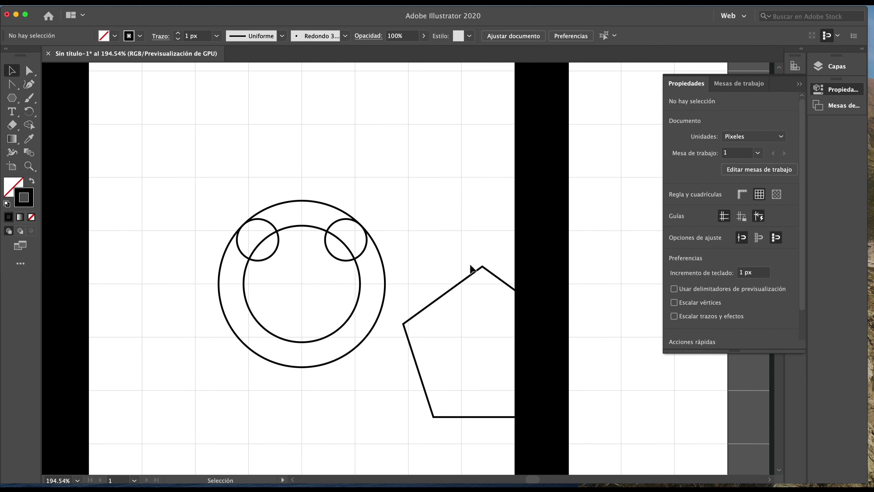
mouse_move(459, 285)
left_mouse_down()
mouse_move(420, 217)
mouse_move(338, 120)
left_mouse_up()
left_click_drag(161, 106, 478, 381)
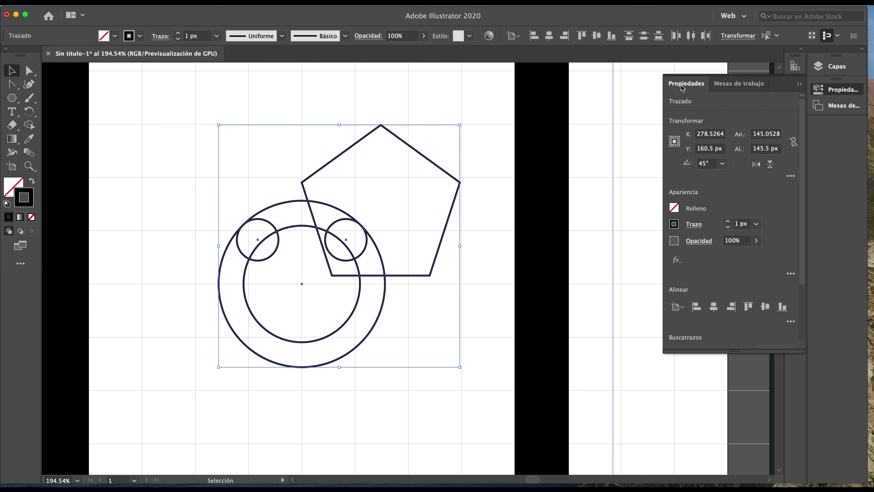
- Set the 1 px strokes of all circles and the pentagon to Alinear trazo al interior, then deselect
left_click(693, 225)
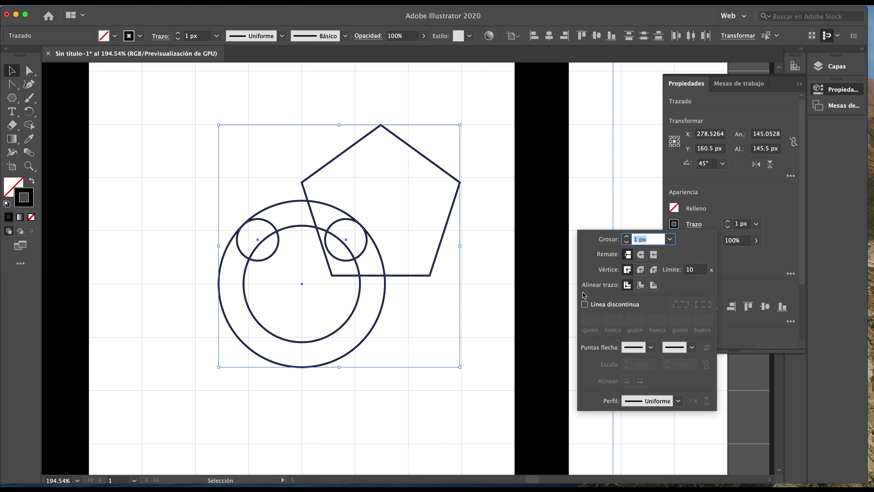
left_click(639, 285)
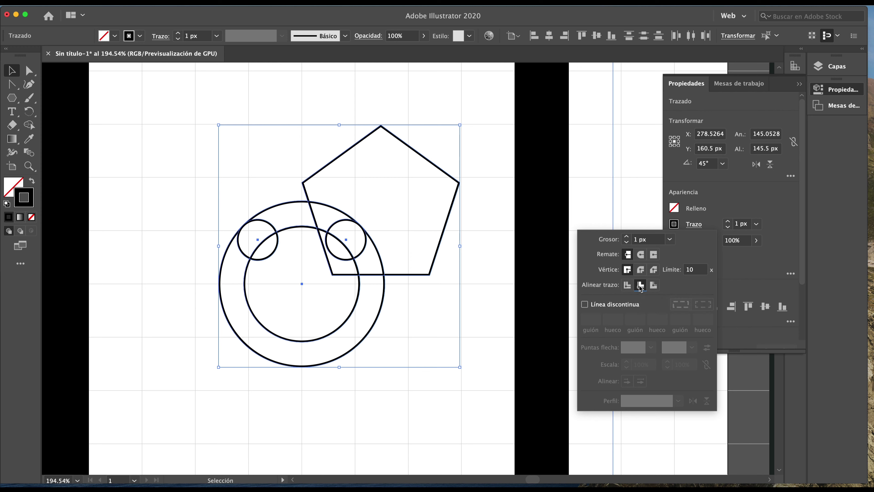
left_click(535, 279)
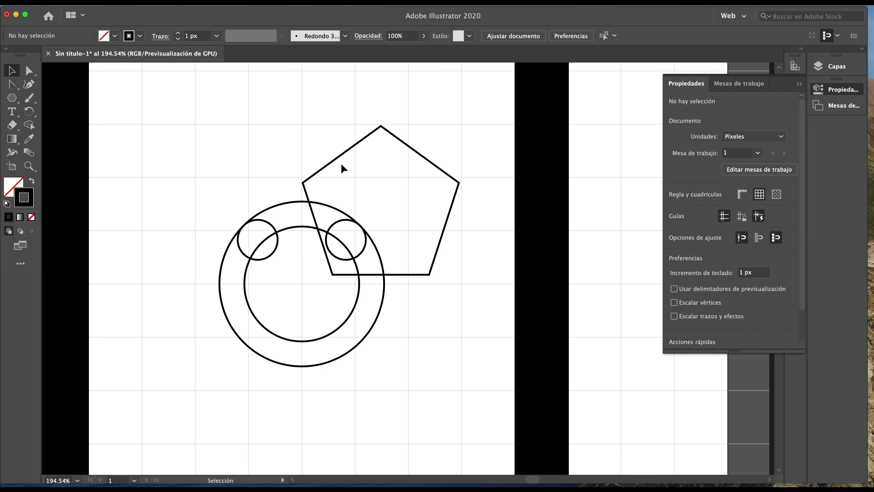
- Centre the pentagon over the circles and Shift-scale it until its top meets the middle circle's top
left_click_drag(341, 157, 384, 318)
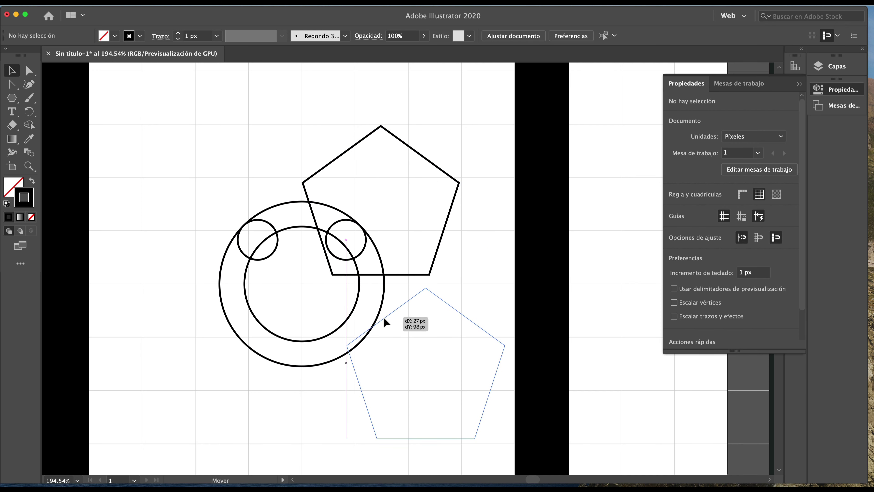
mouse_move(383, 317)
left_mouse_down()
mouse_move(271, 330)
mouse_move(262, 256)
mouse_move(294, 264)
left_mouse_up()
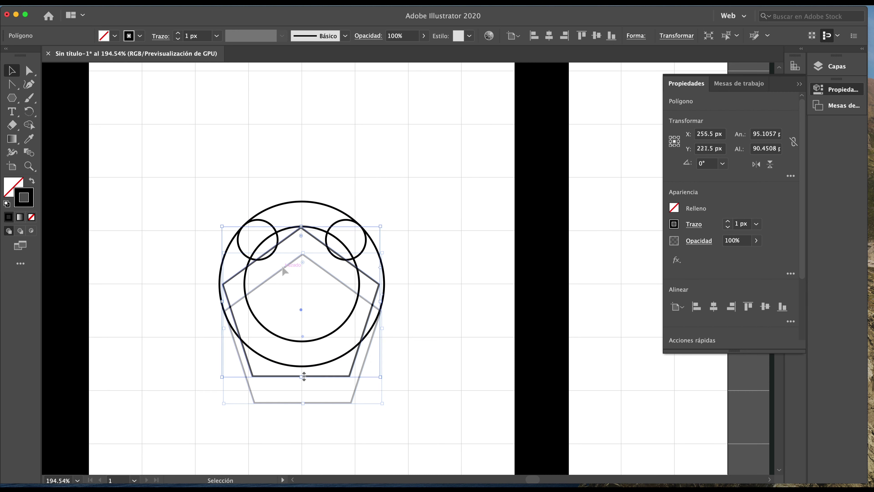
left_click_drag(283, 266, 281, 240)
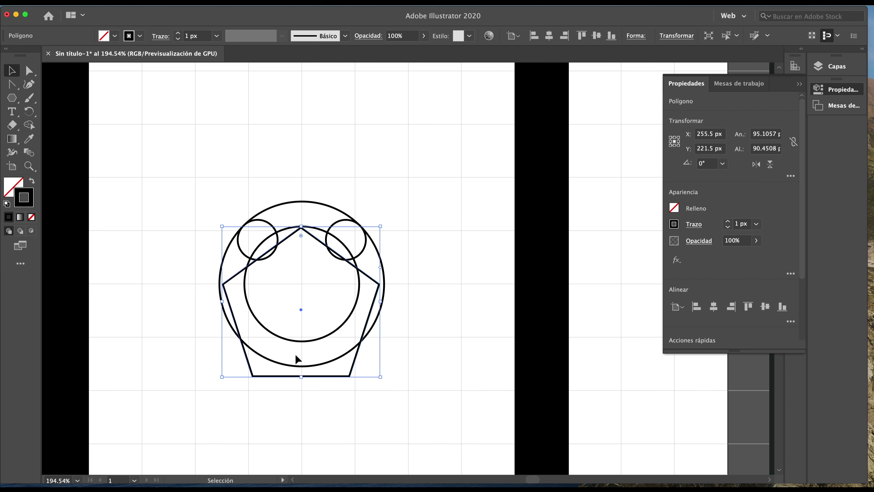
key("shift")
left_click_drag(303, 377, 302, 340)
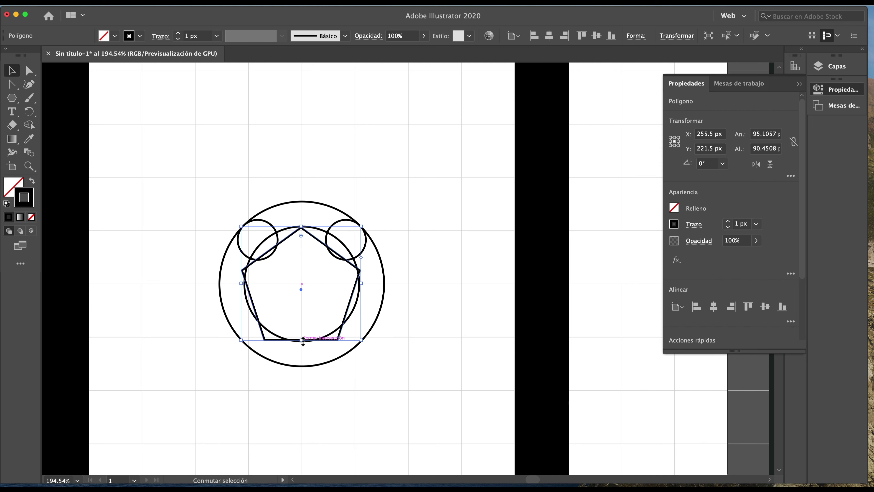
left_click(350, 370)
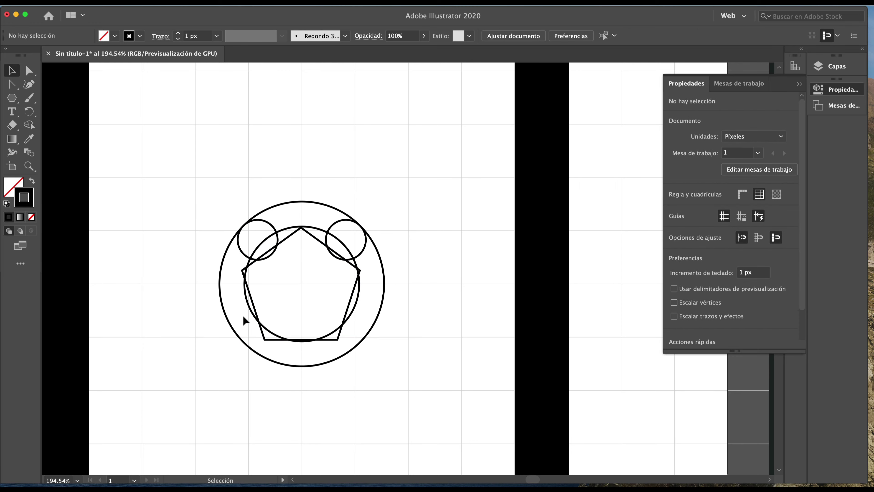
scroll(248, 317, "down", 5)
scroll(252, 316, "up", 3)
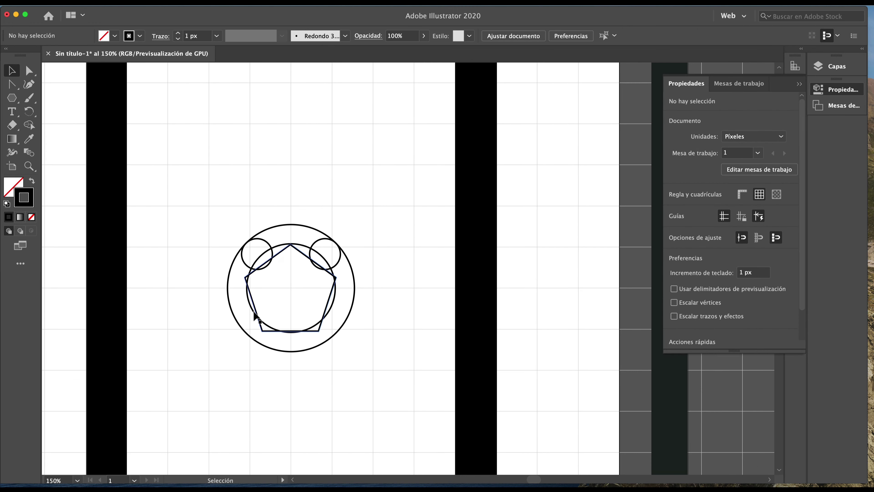
scroll(255, 315, "up", 3)
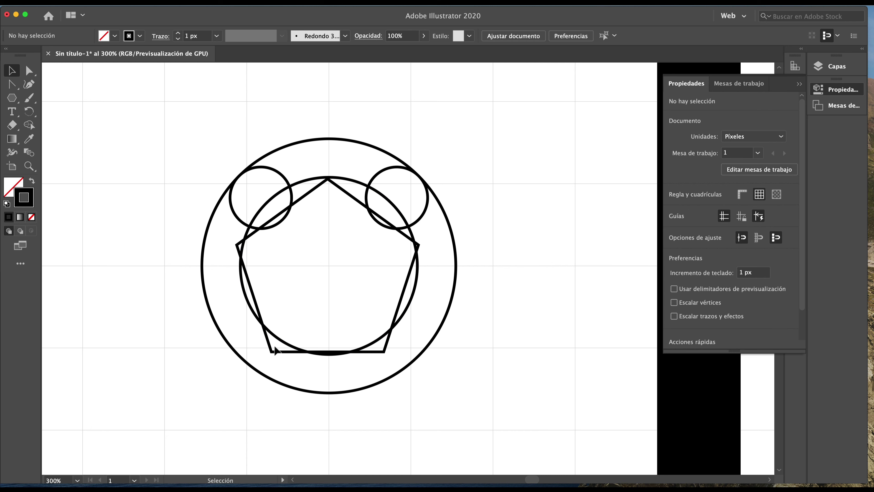
left_click(291, 352)
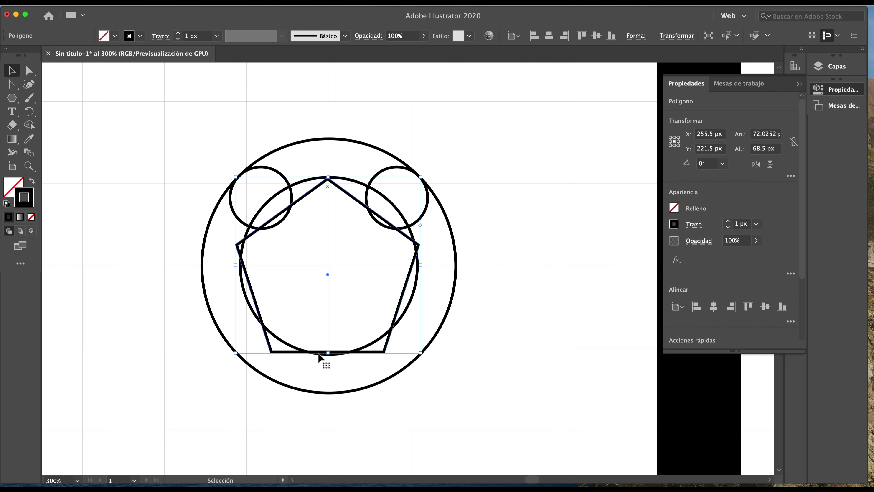
left_click_drag(329, 353, 327, 348)
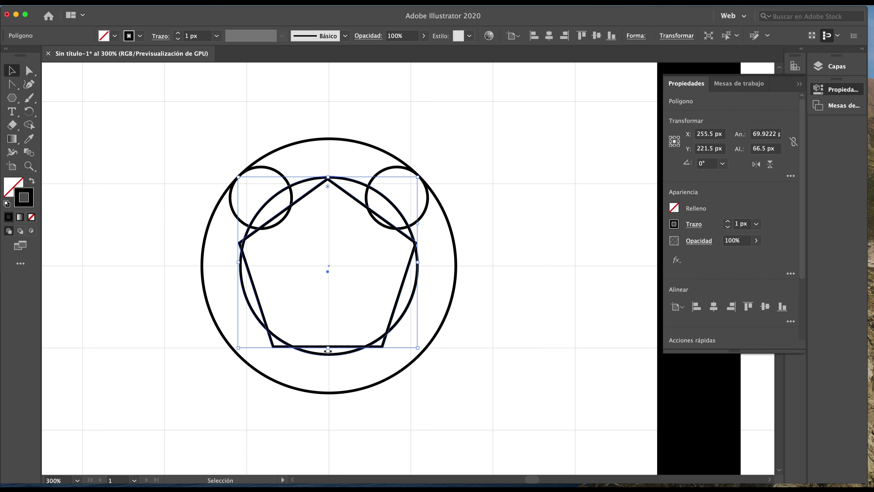
left_click_drag(328, 348, 331, 354)
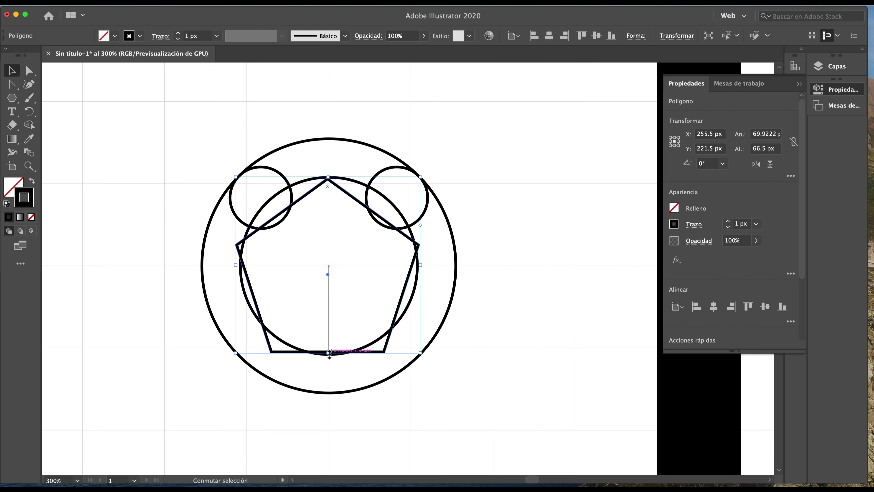
left_click(166, 296)
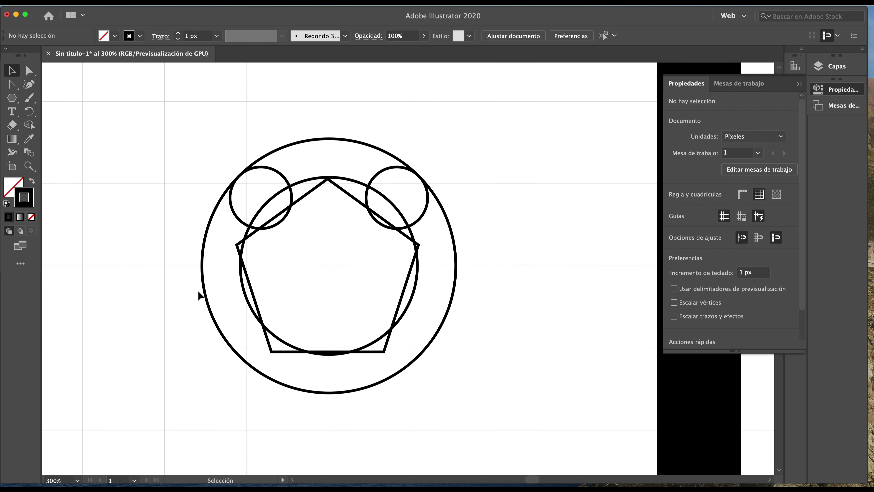
key("ctrl+y")
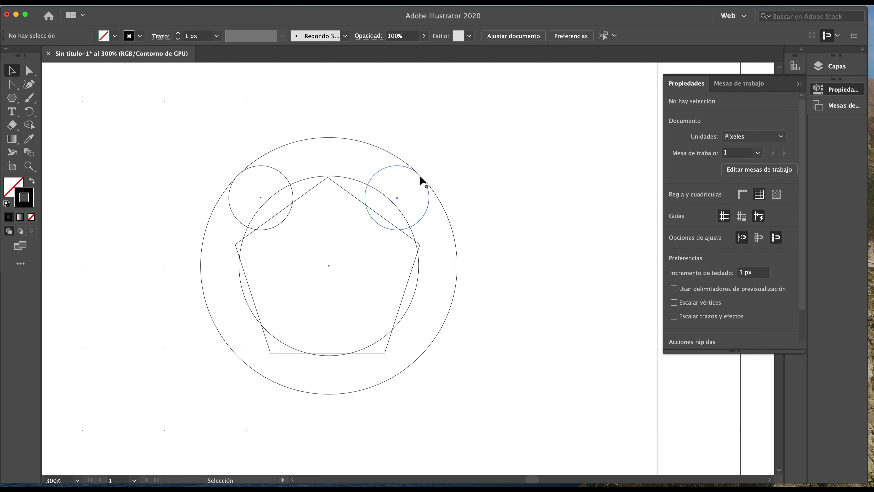
key("ctrl")
key("ctrl+y")
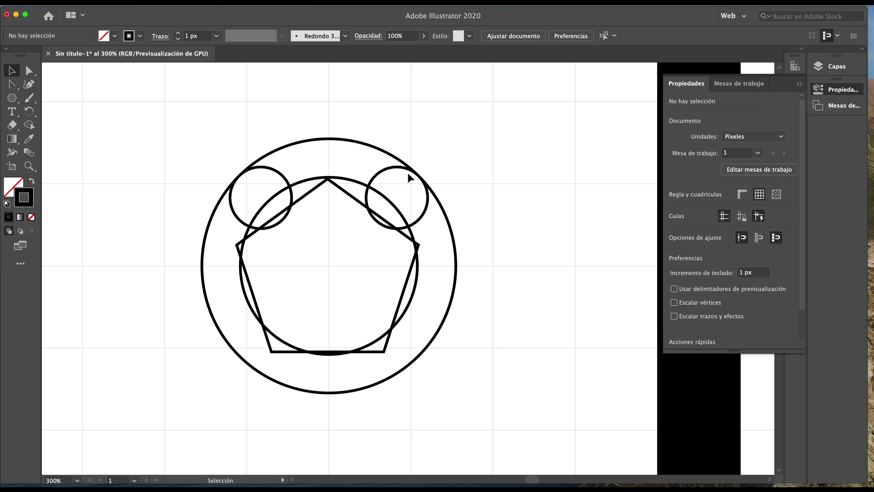
scroll(408, 173, "down", 2)
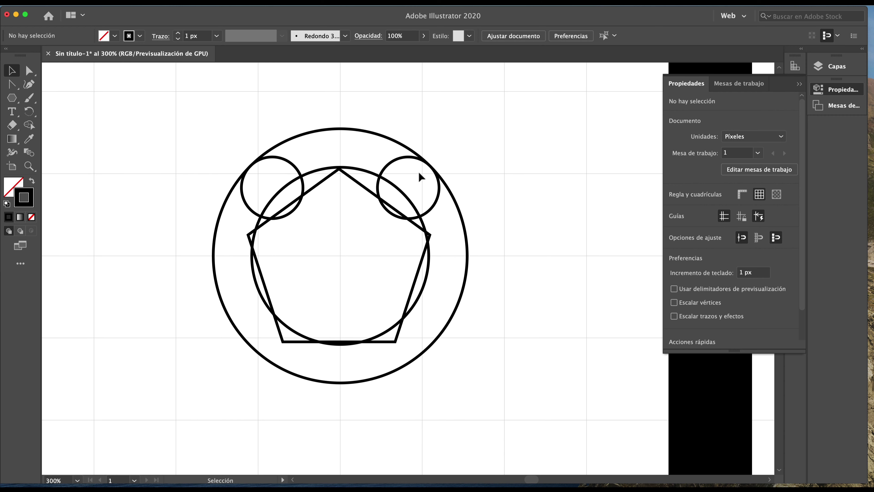
scroll(416, 172, "down", 3)
scroll(418, 171, "left", 5)
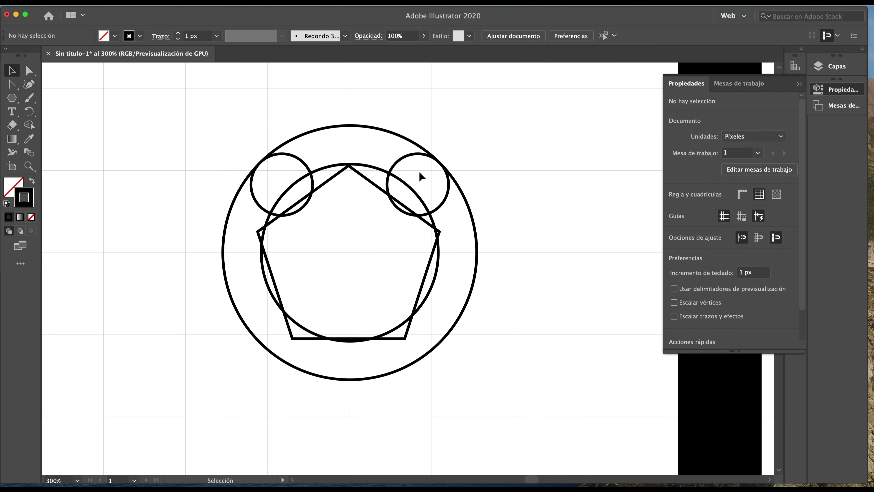
- Select all shapes and use Shape Builder to delete the regions crossed by a line across the circles
left_click(30, 126)
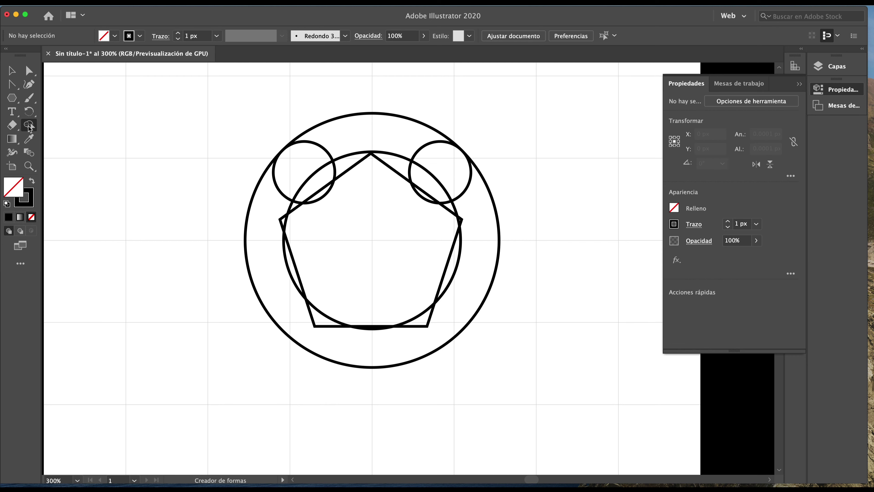
left_click(12, 73)
mouse_move(187, 95)
left_mouse_down()
mouse_move(486, 366)
mouse_move(567, 412)
left_mouse_up()
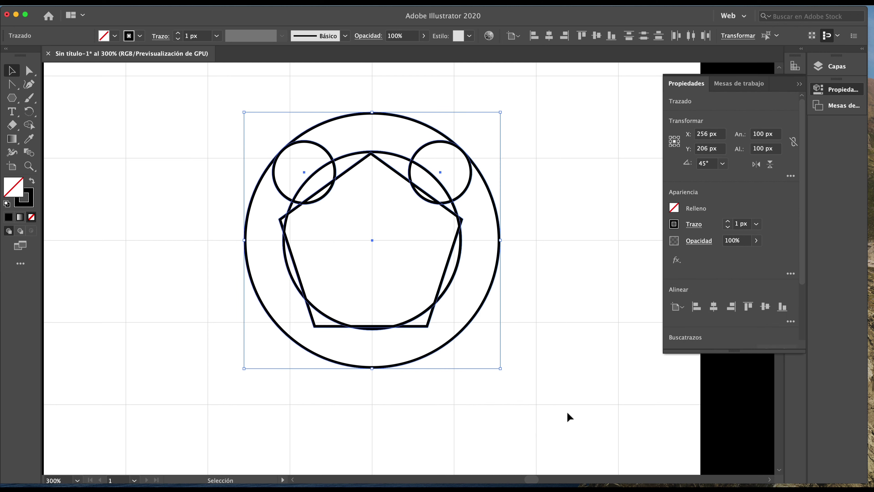
left_click(30, 126)
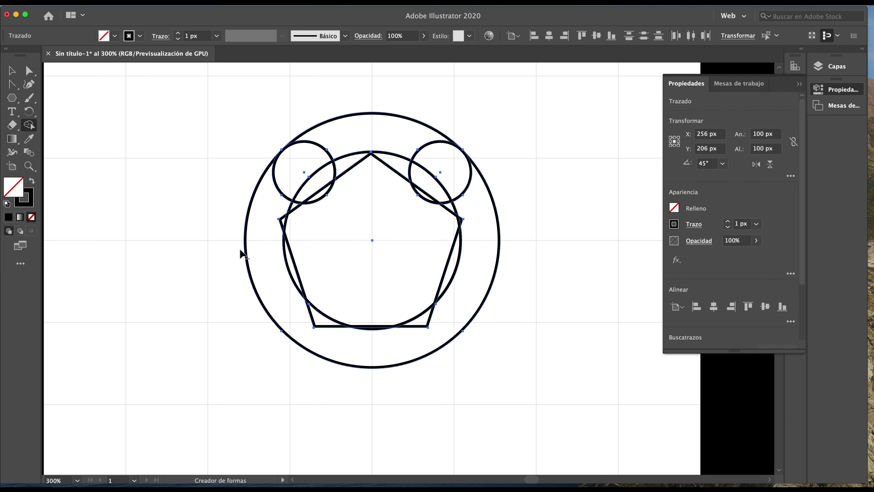
left_click_drag(224, 235, 482, 240)
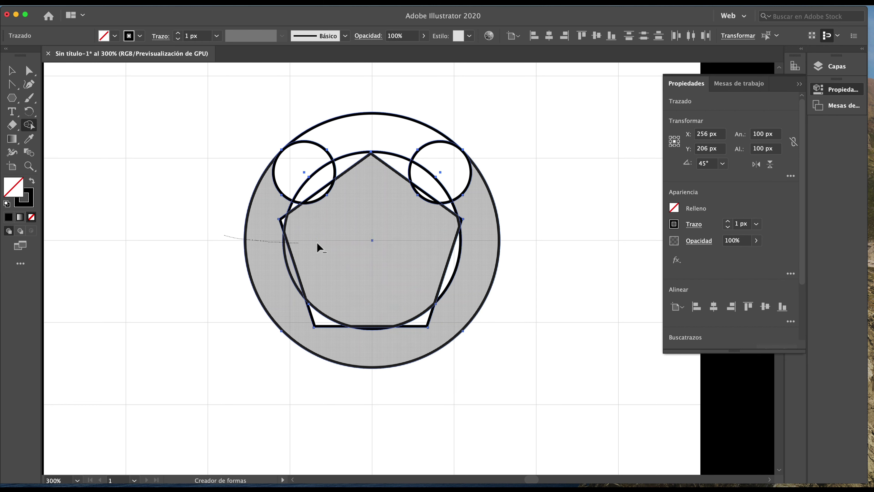
left_click_drag(534, 270, 535, 278)
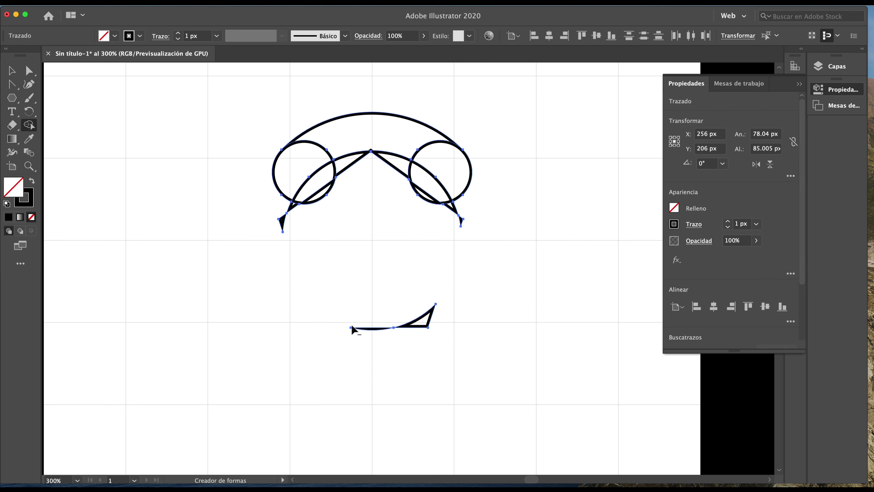
- Remove the leftover bottom segment, right triangle, right-circle tail and lower-left tail triangle
left_click(367, 327, "alt")
left_click(404, 326, "alt")
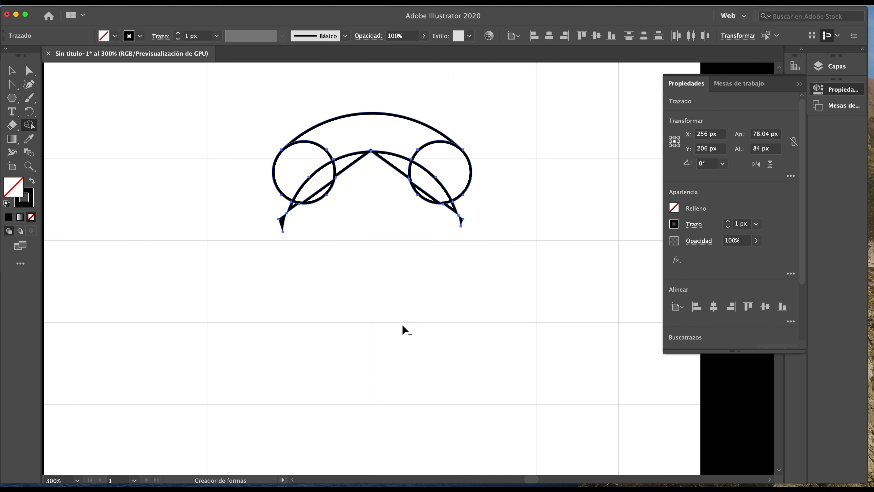
left_click(456, 209, "alt")
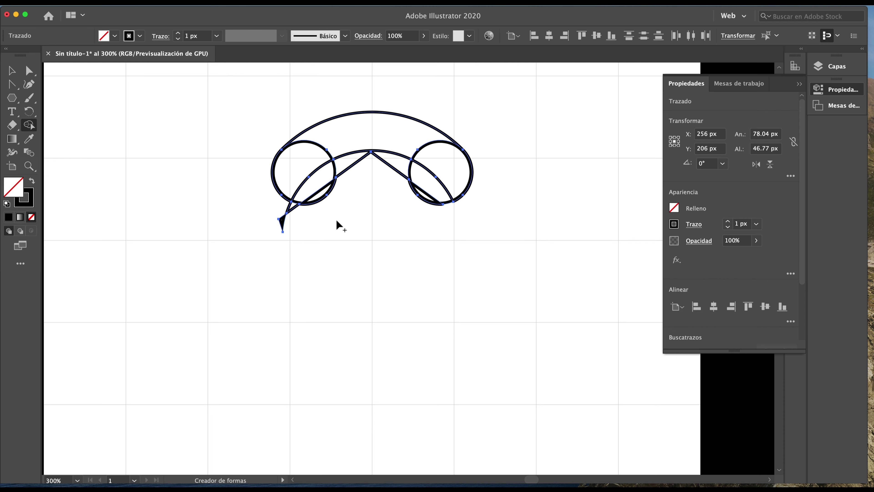
scroll(339, 219, "up", 1)
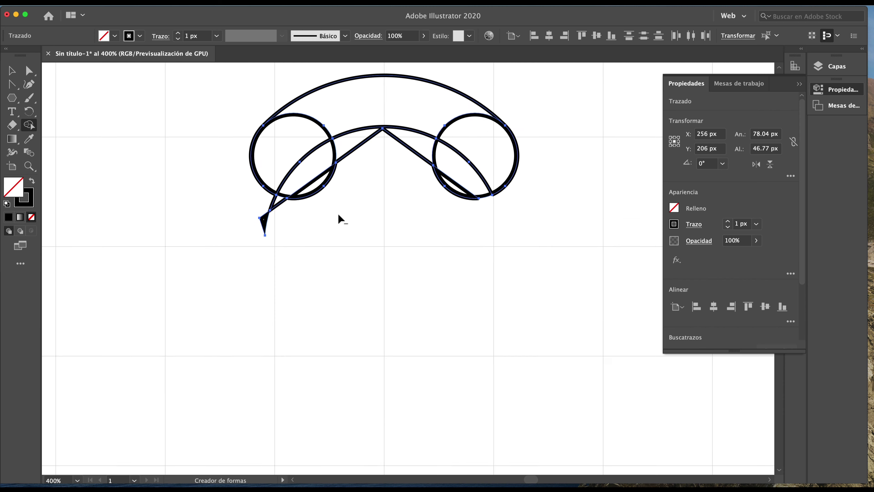
scroll(339, 219, "up", 2)
scroll(339, 220, "up", 2)
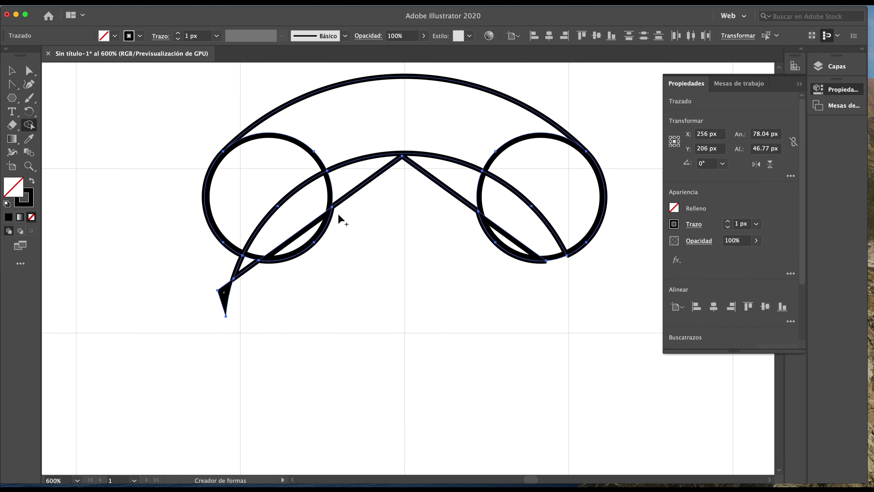
scroll(339, 219, "up", 3)
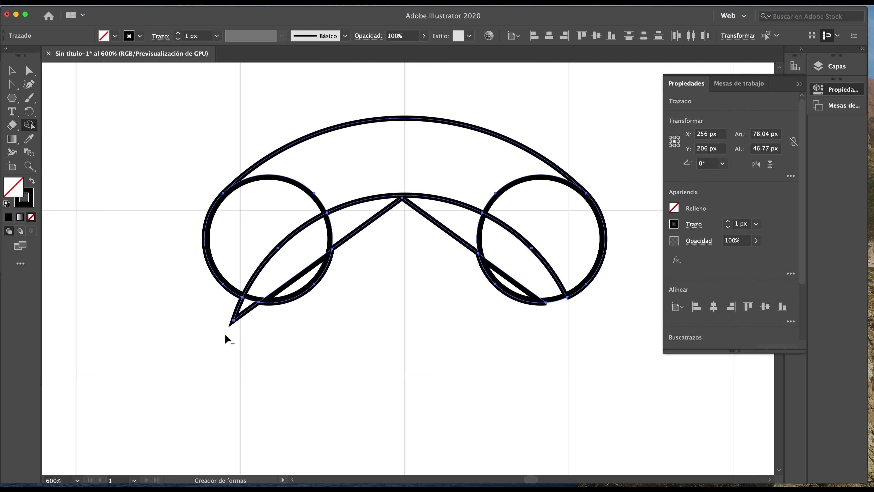
left_click(241, 315, "alt")
left_click(242, 312, "alt")
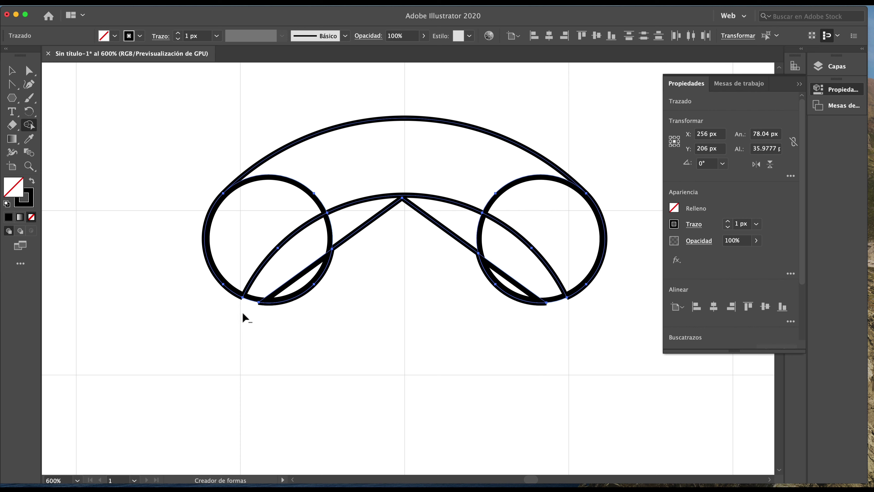
- Remove both crescents, the lower-left arc and V-shaped diagonals, then merge the remaining regions into one outline
left_click(296, 297, "alt")
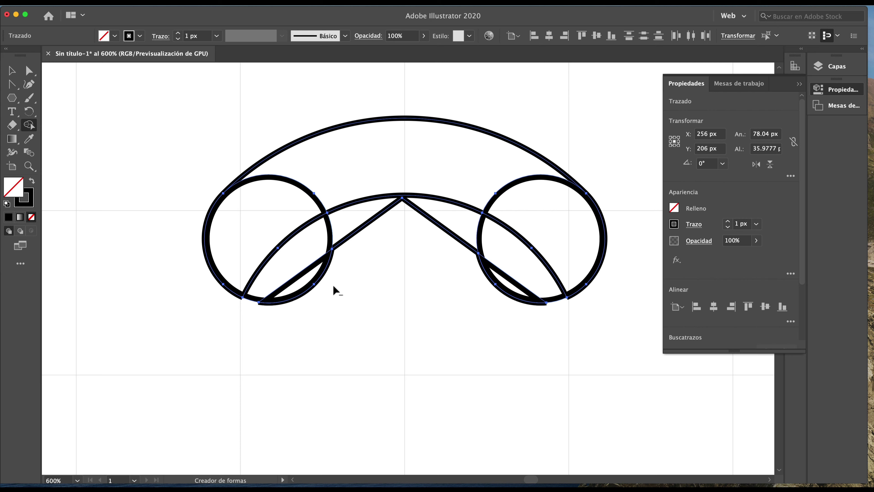
left_click(503, 290, "alt")
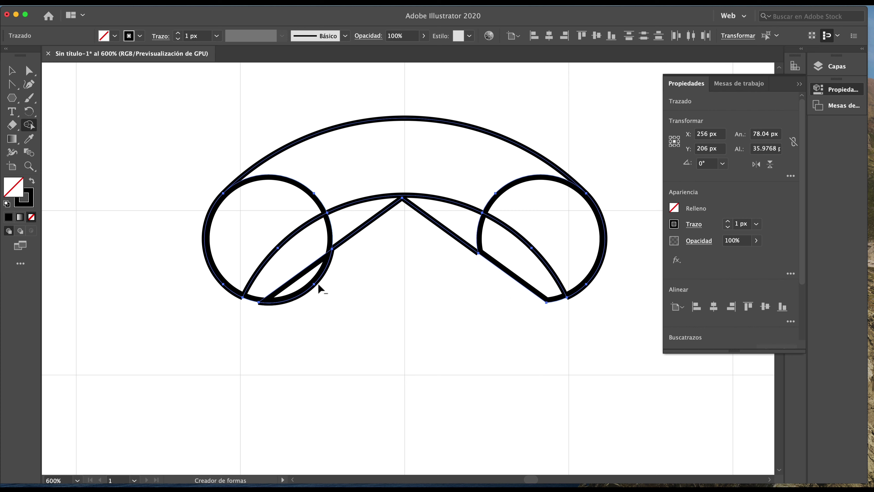
left_click(316, 282, "alt")
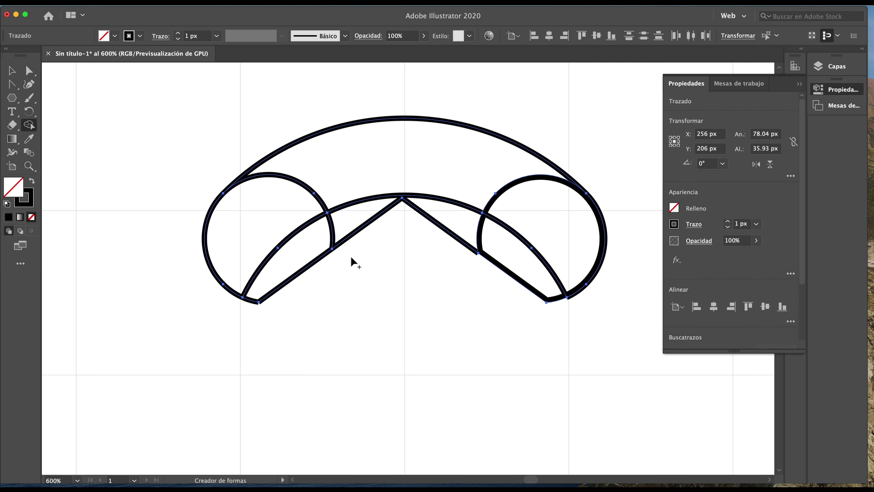
left_click(373, 218, "alt")
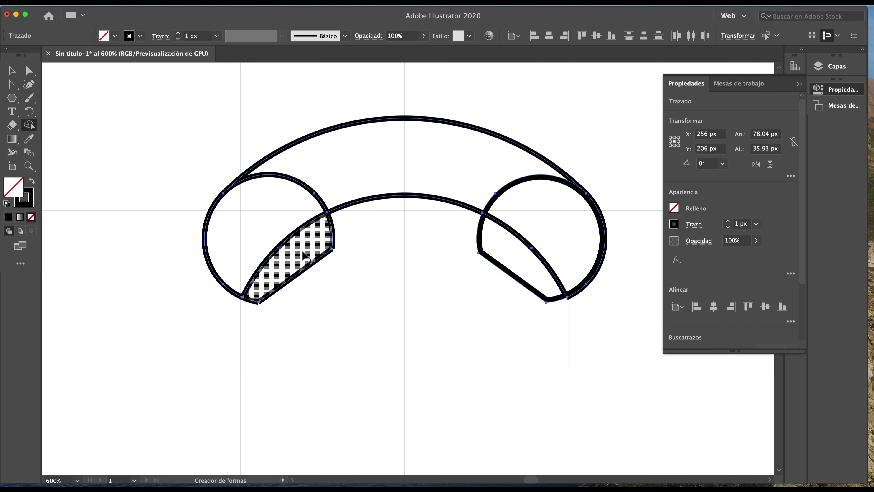
mouse_move(299, 250)
left_mouse_down()
mouse_move(305, 197)
mouse_move(455, 182)
mouse_move(509, 194)
mouse_move(542, 217)
mouse_move(520, 258)
left_mouse_up()
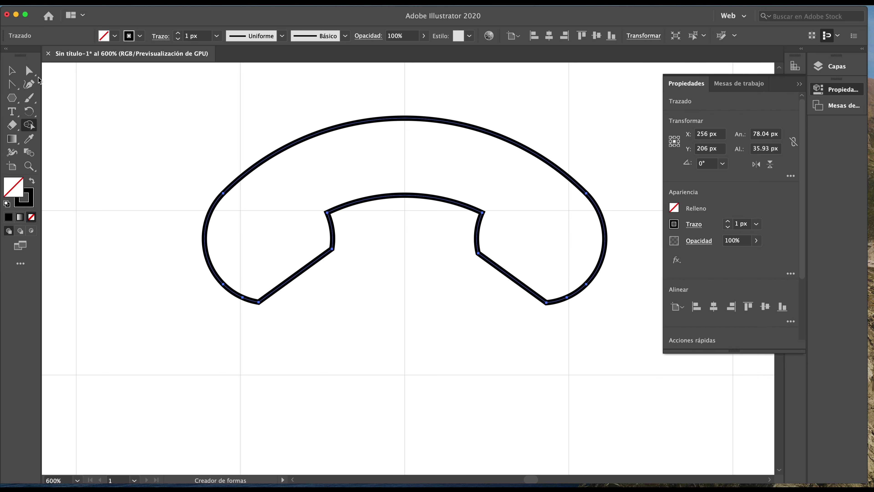
- Direct-select the handset's inner notch and tail-end corner anchors on both sides
left_click(11, 70)
left_click(125, 130)
left_click_drag(29, 71, 66, 76)
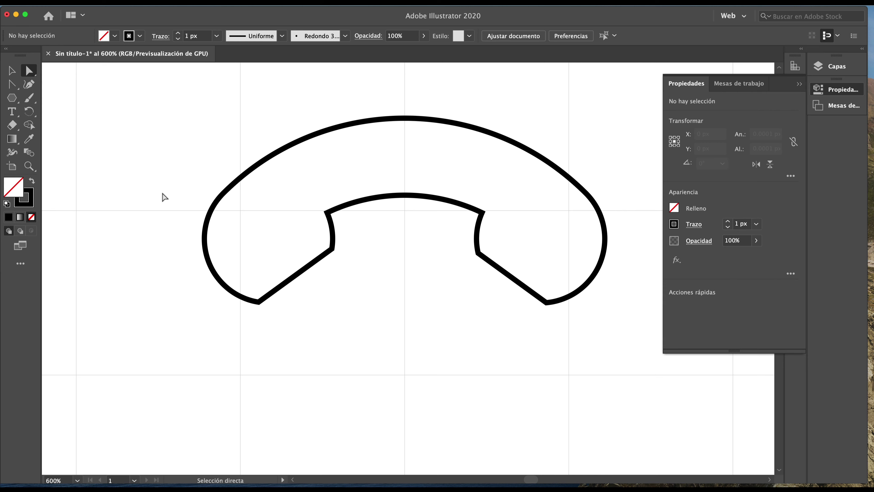
left_click(259, 303)
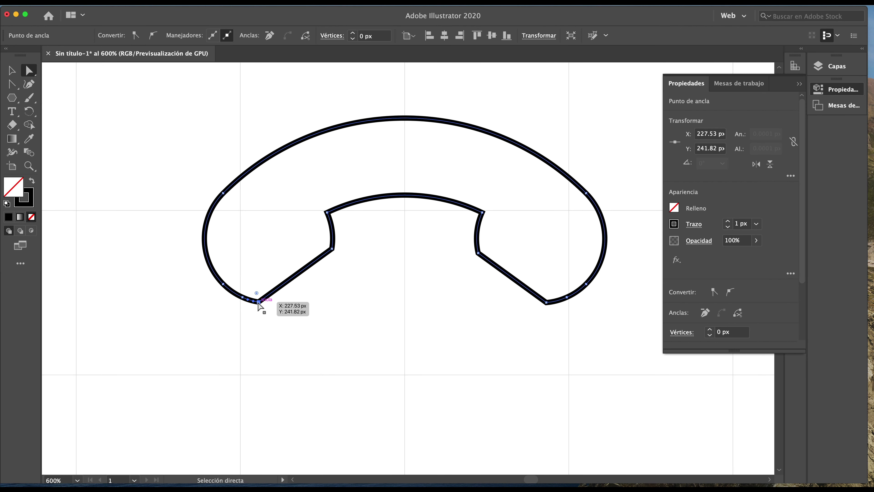
key("shift")
left_click(332, 248, "shift")
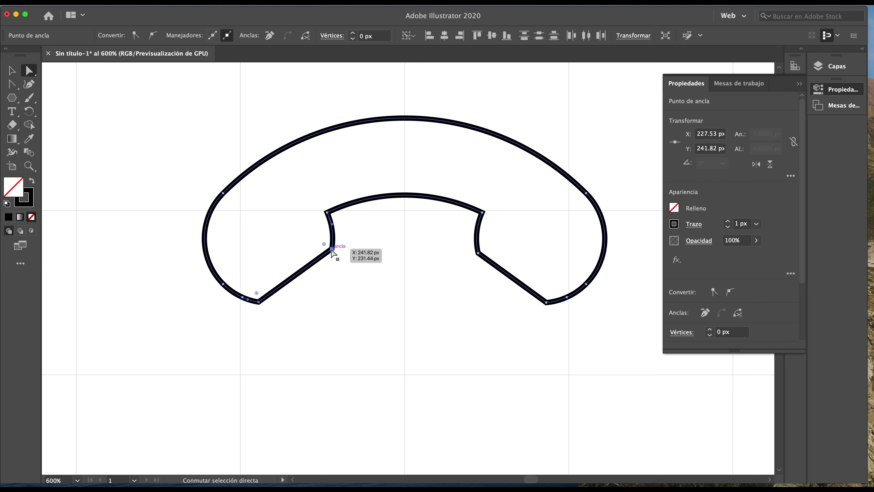
left_click(327, 212, "shift")
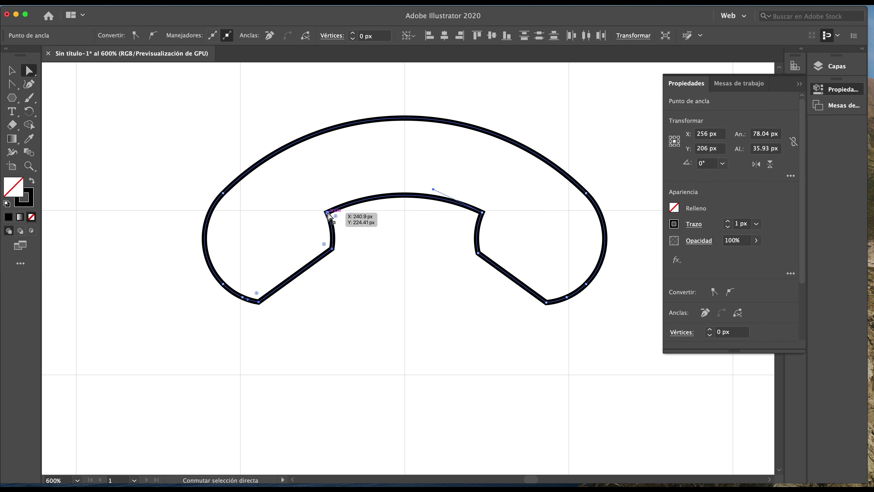
left_click(483, 213, "shift")
left_click(478, 253, "shift")
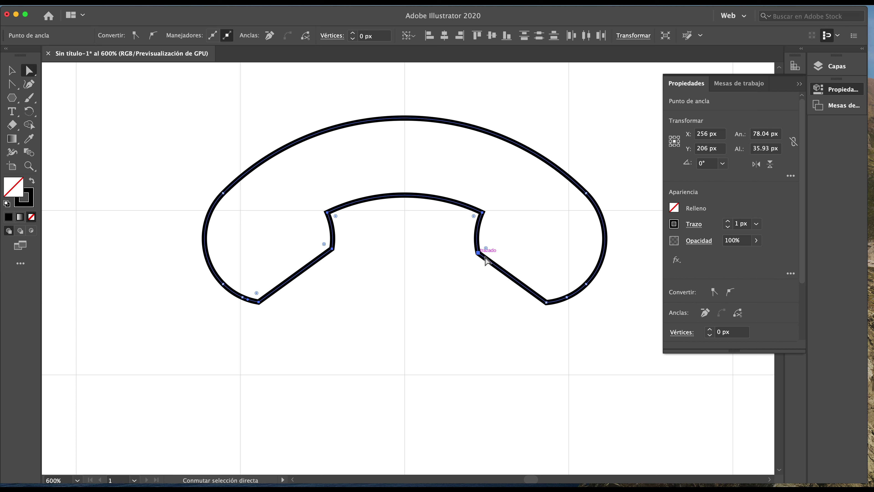
left_click(547, 302, "shift")
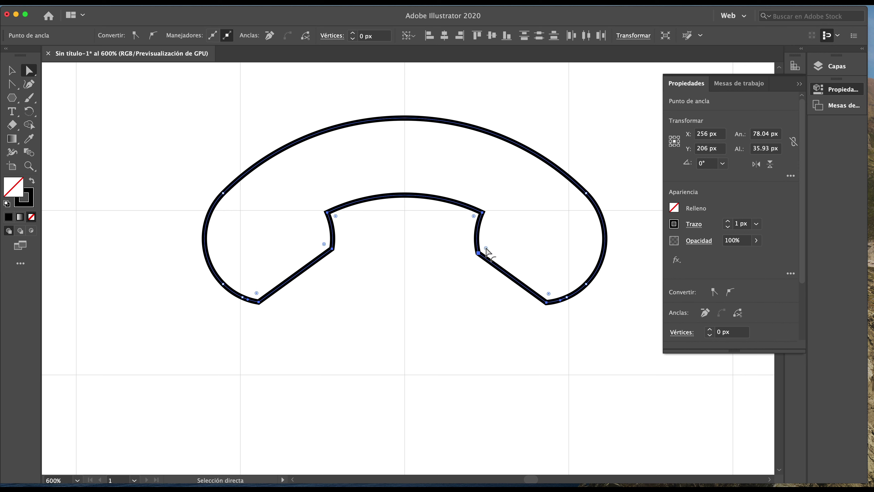
- Round the selected corners slightly and zoom out to view the whole phone
mouse_move(486, 248)
left_mouse_down()
mouse_move(475, 249)
mouse_move(511, 249)
mouse_move(480, 251)
left_mouse_up()
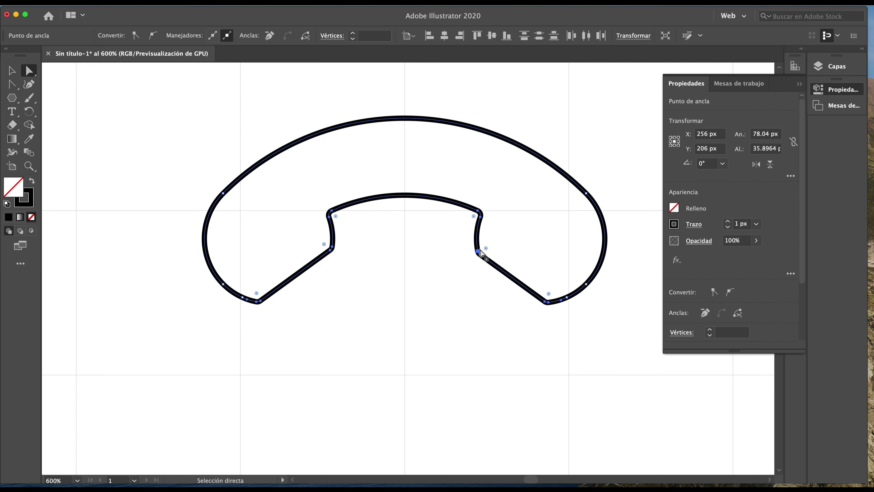
left_click(11, 71)
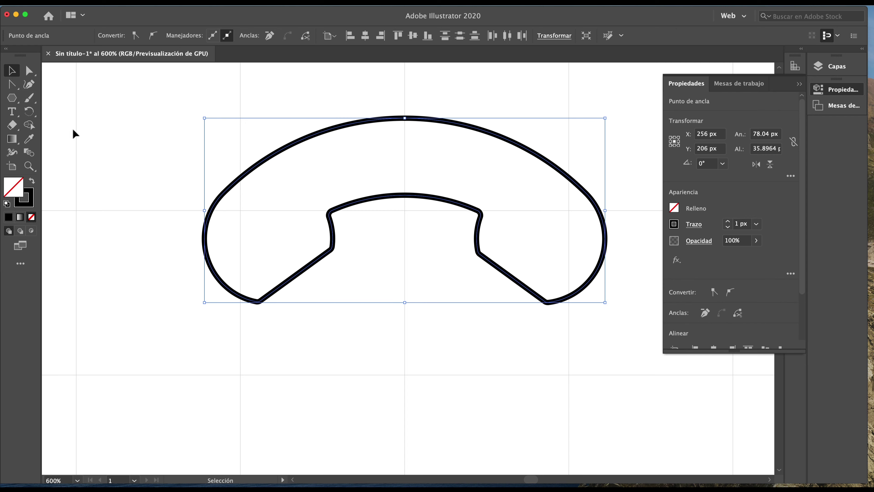
key("ctrl+1")
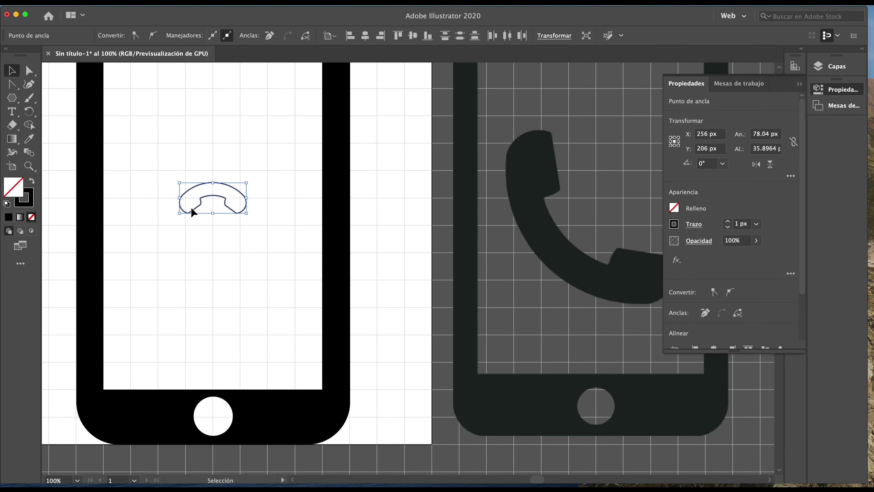
- Enlarge the handset outline and move it to the centre of the phone screen
scroll(192, 207, "down", 2)
scroll(192, 207, "down", 1)
scroll(191, 206, "up", 2)
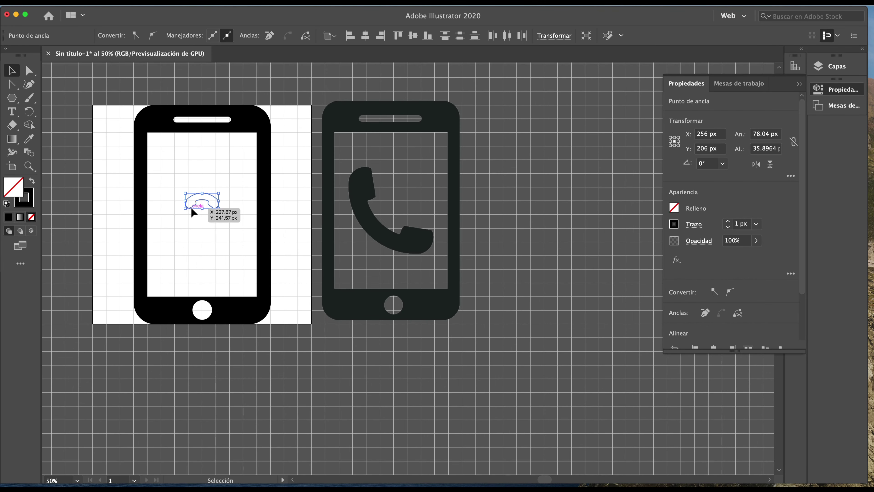
scroll(191, 207, "up", 2)
scroll(191, 206, "down", 1)
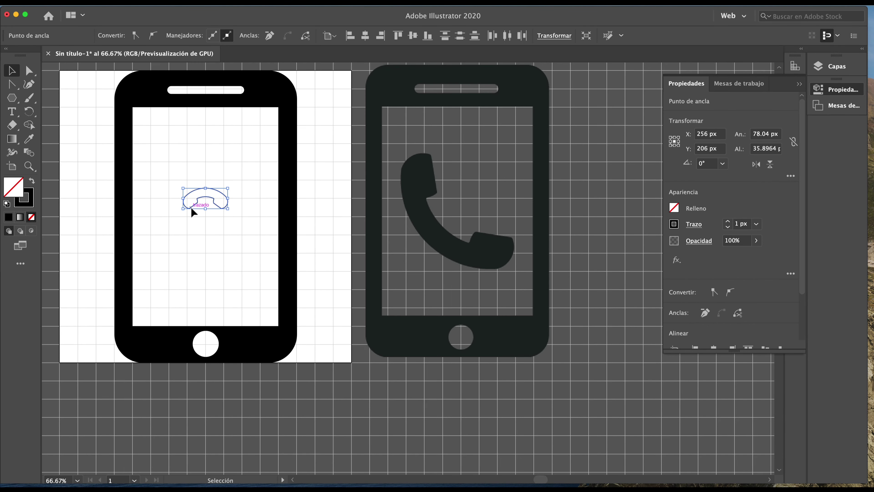
scroll(193, 212, "left", 2)
scroll(193, 212, "left", 5)
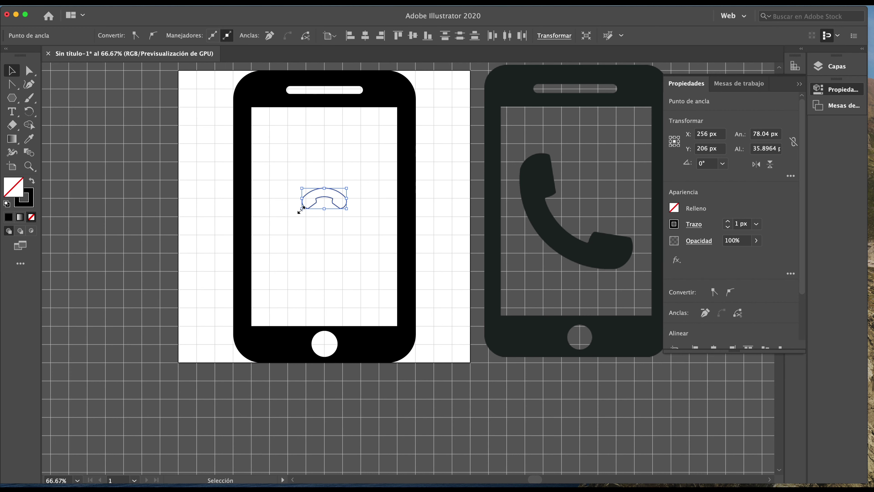
left_click_drag(302, 208, 253, 241)
left_click_drag(280, 189, 308, 189)
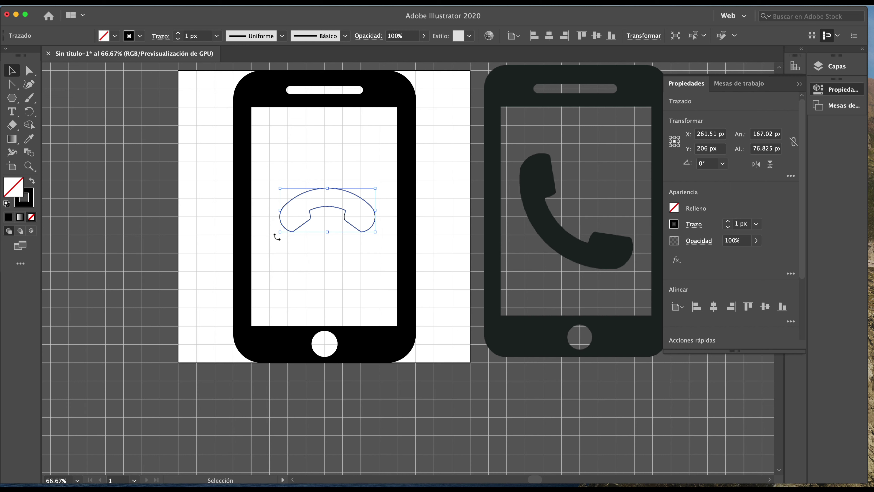
- Rotate the handset to 135°, scale it to about 171 px and nudge it down
key("shift")
left_click_drag(297, 247, 379, 243)
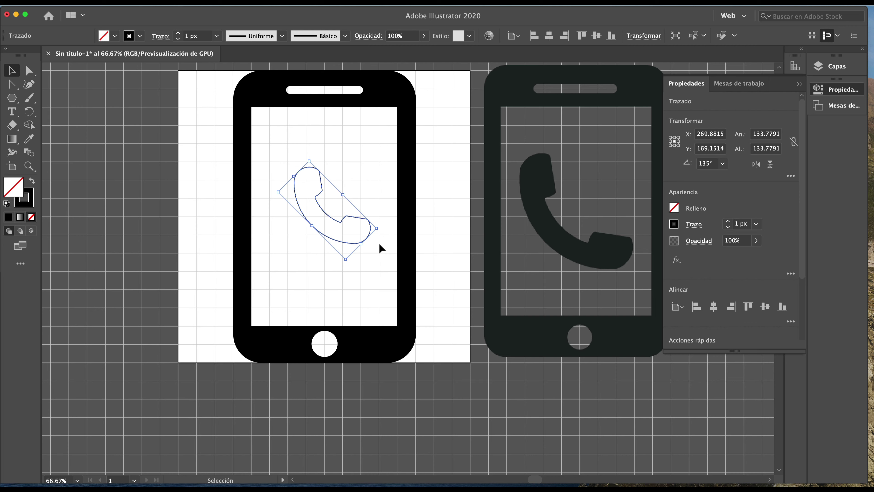
left_click(152, 224)
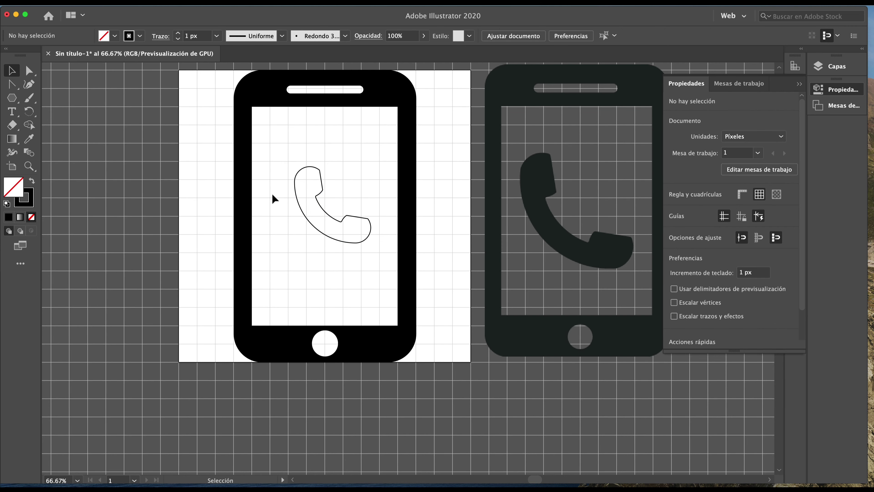
left_click(302, 169)
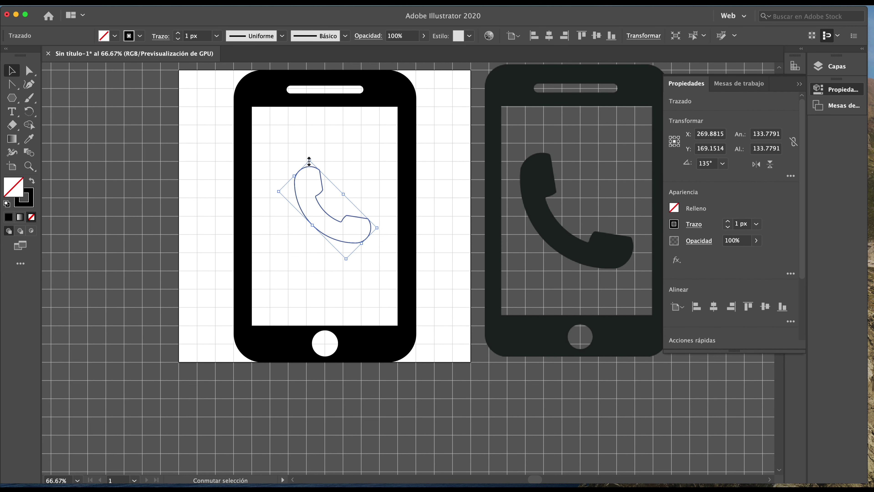
left_click_drag(309, 160, 300, 133)
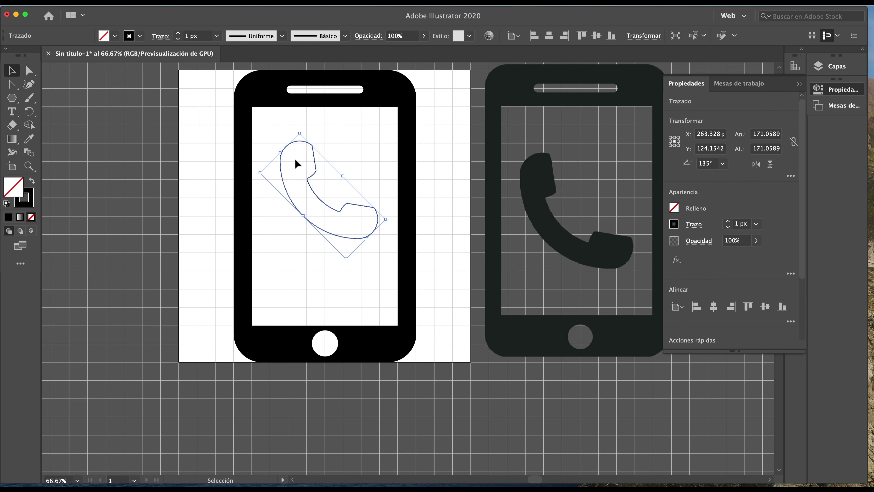
key("Down")
key("Down")
key("Down")
key("Down")
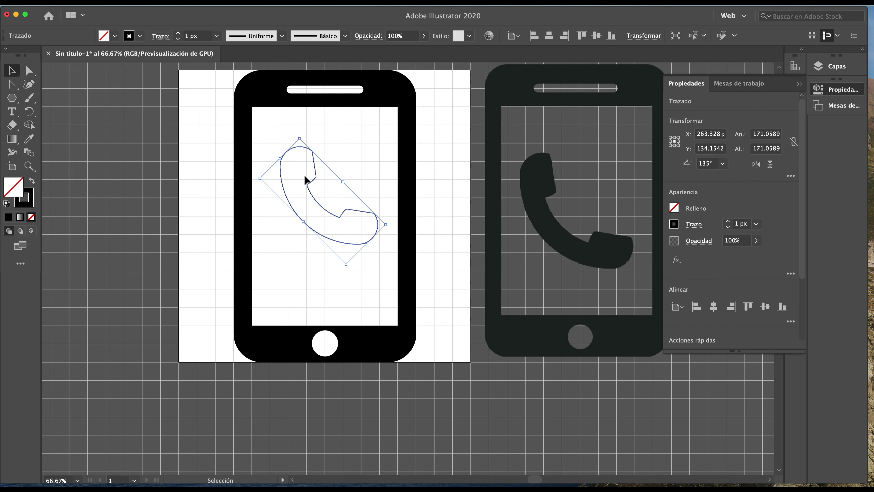
- Give the handset a black fill with no stroke, then deselect it
left_click(8, 218)
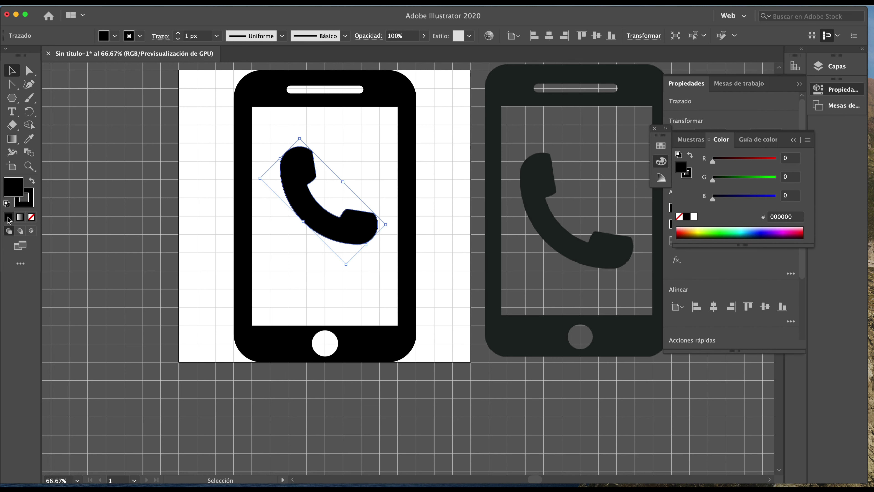
left_click(33, 197)
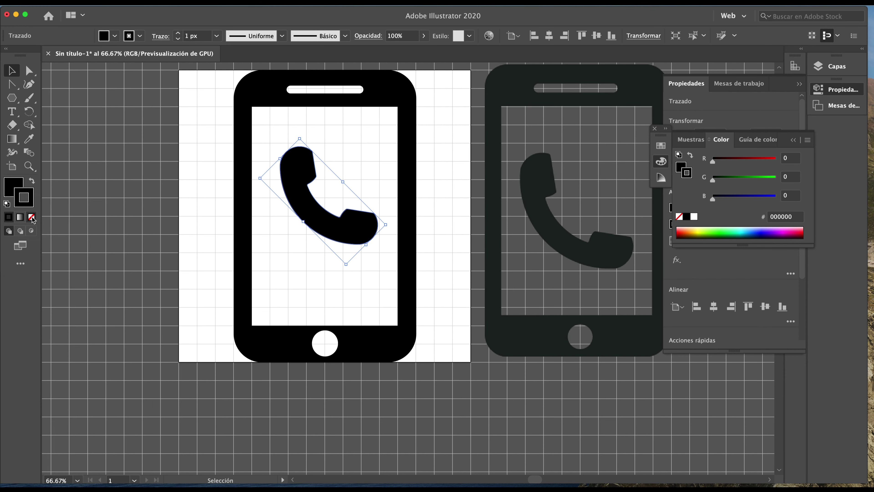
left_click(35, 221)
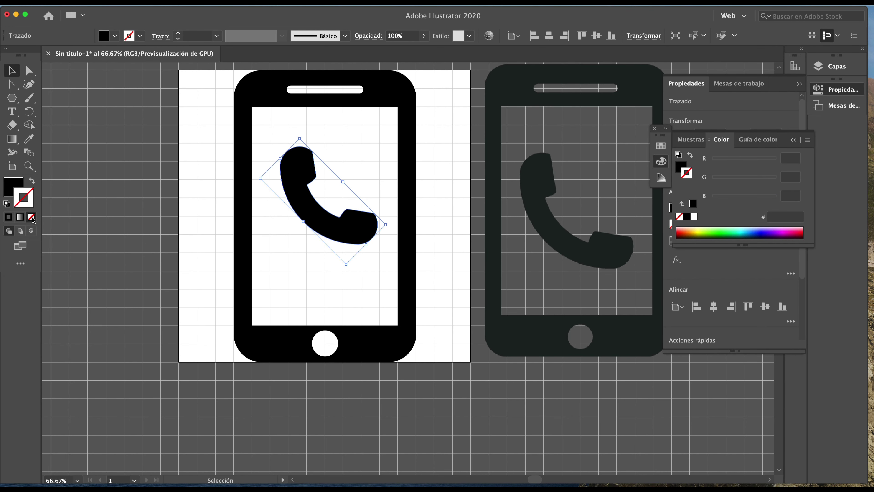
left_click(130, 207)
- Delete the linked mobile.png grey reference image from the artboard
scroll(130, 207, "right", 2)
scroll(130, 206, "right", 1)
scroll(130, 207, "right", 2)
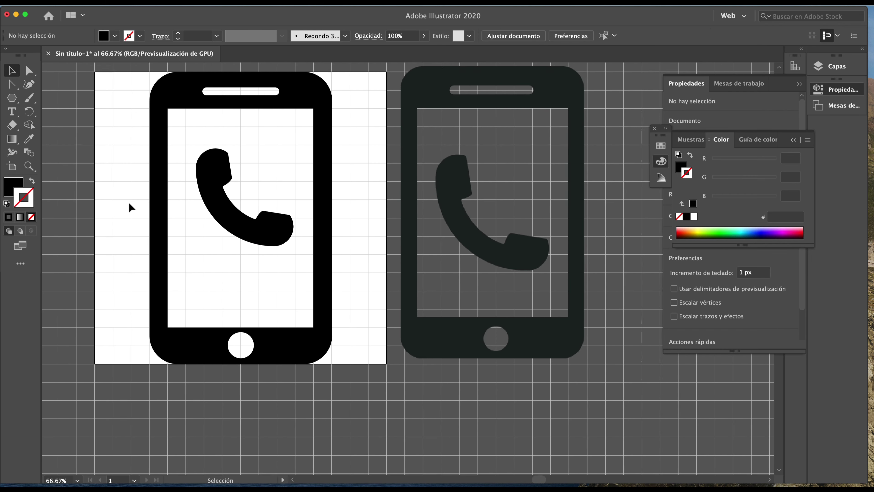
scroll(130, 207, "right", 1)
scroll(130, 206, "left", 1)
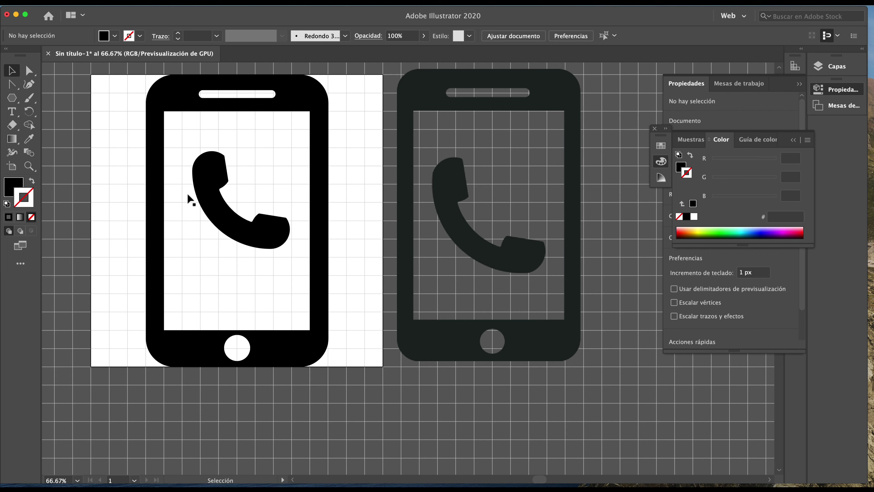
left_click(400, 87)
left_click_drag(409, 83, 419, 126)
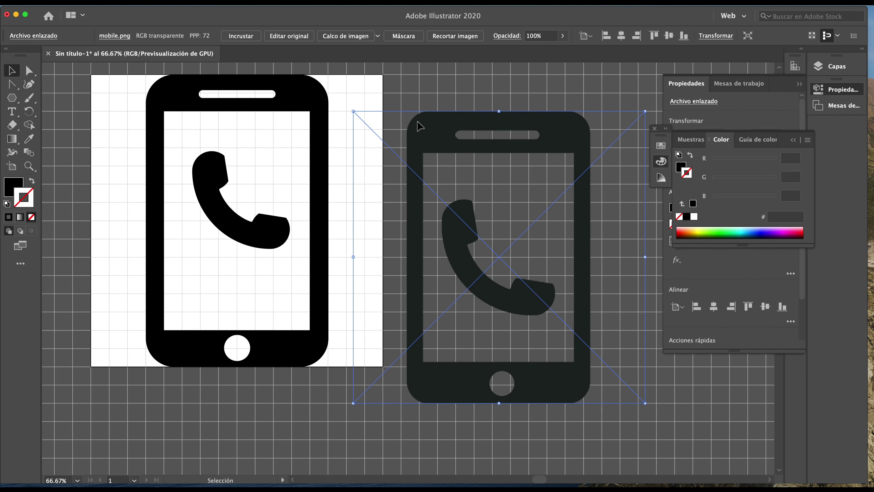
key("Delete")
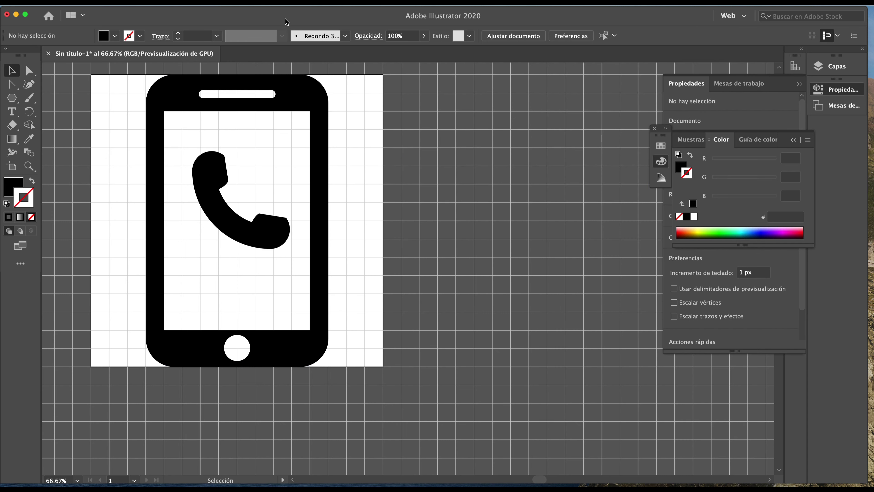
- Show the Layers panel via Ventana > Capas and select the handset on layer Capa 1
left_click(278, 3)
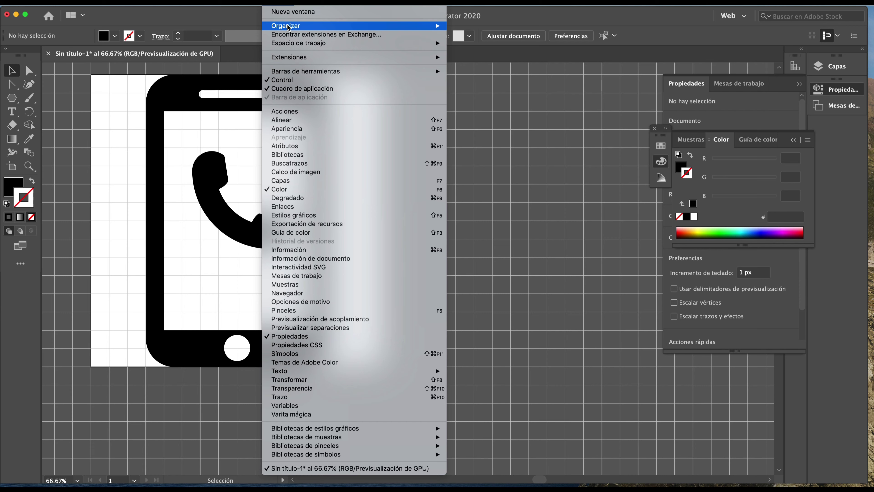
left_click(290, 181)
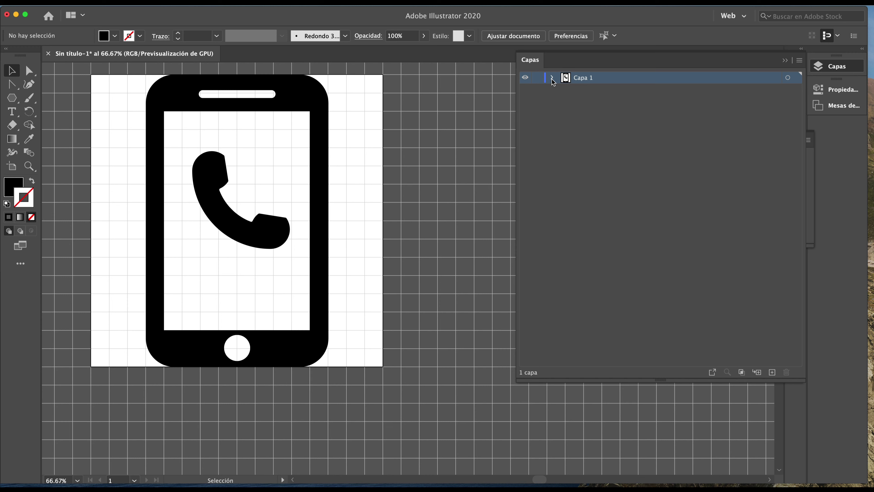
left_click(230, 202)
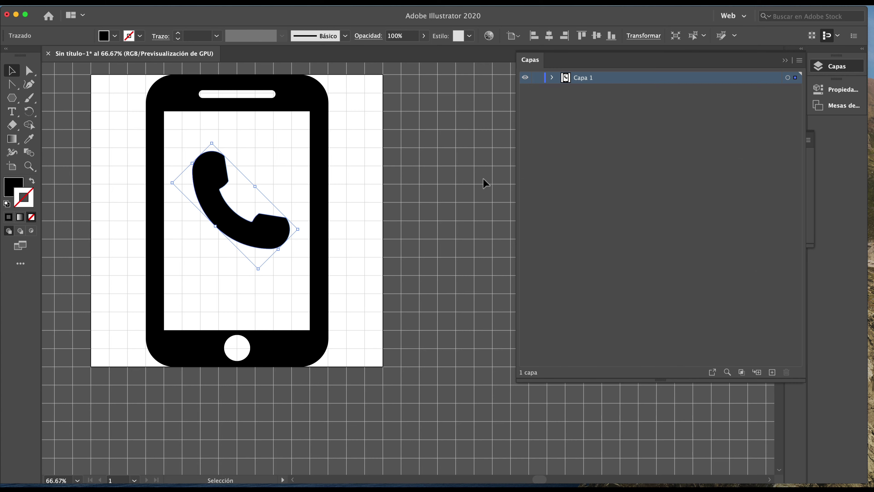
left_click(78, 3)
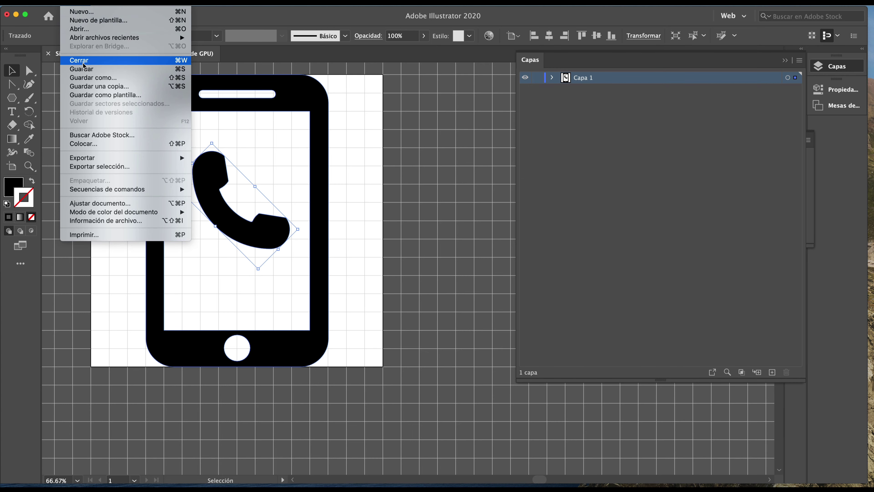
- Start Guardar como and create a new 'Iconos Web' folder on the Escritorio
left_click(83, 69)
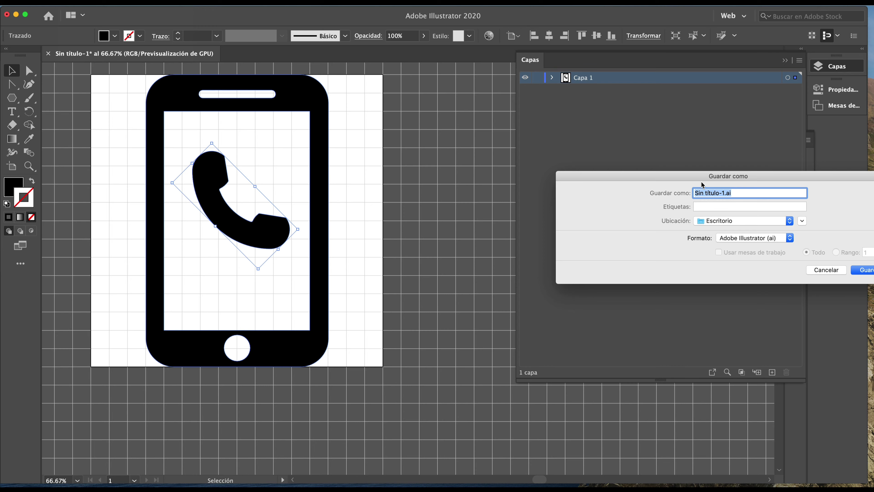
left_click(625, 190)
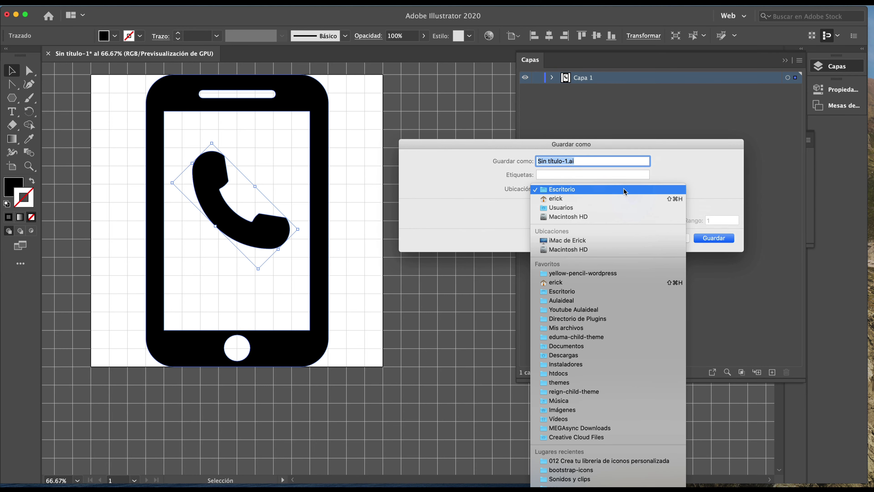
left_click(625, 190)
left_click(646, 192)
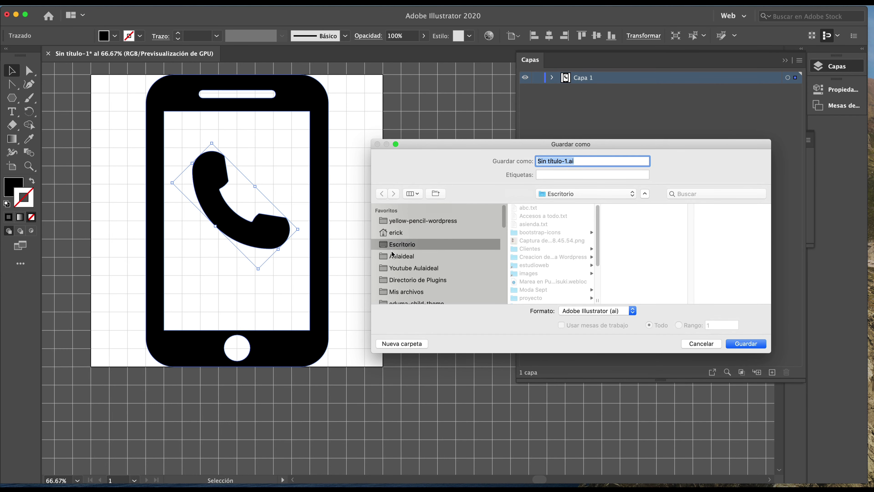
left_click(404, 344)
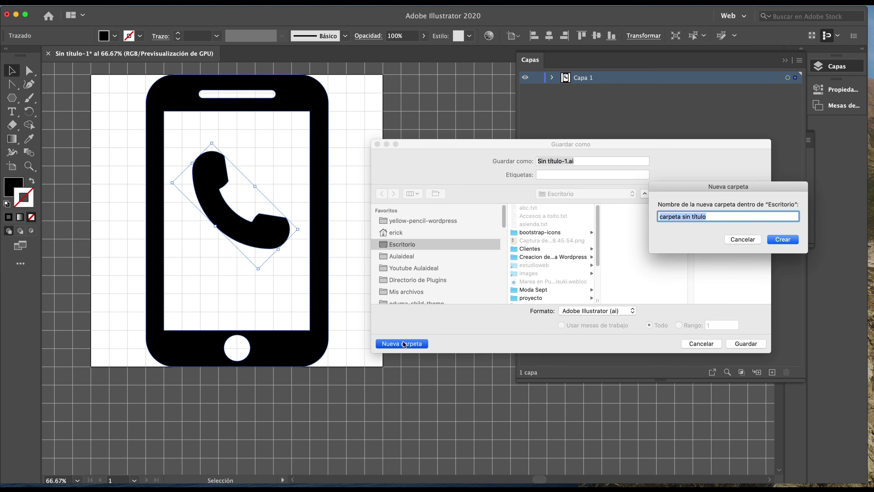
type("Ico")
type("nos Web")
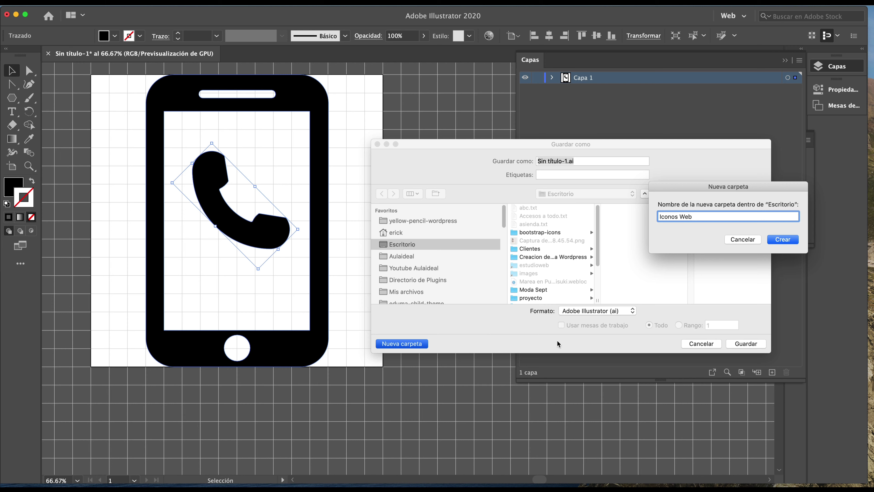
left_click(780, 241)
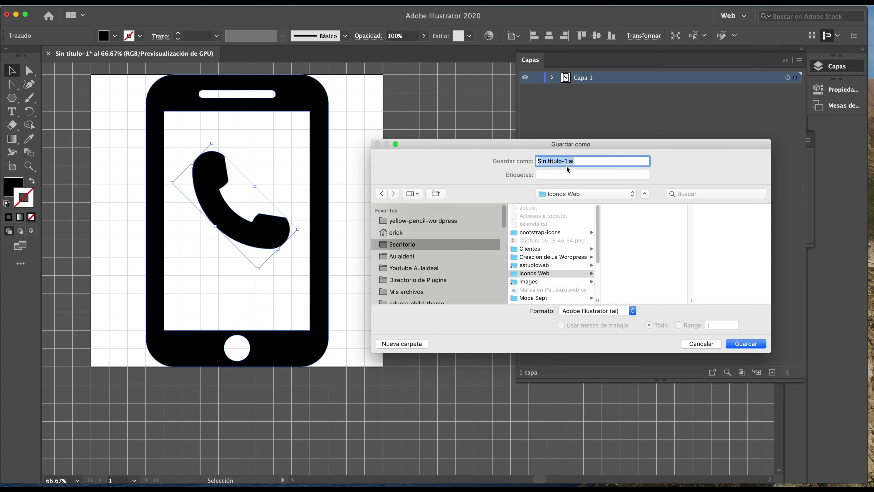
- Set the format to SVG (svg) and save into the Iconos Web folder
left_click(582, 162)
key("shift+Left")
key("shift+Left")
left_click(633, 311)
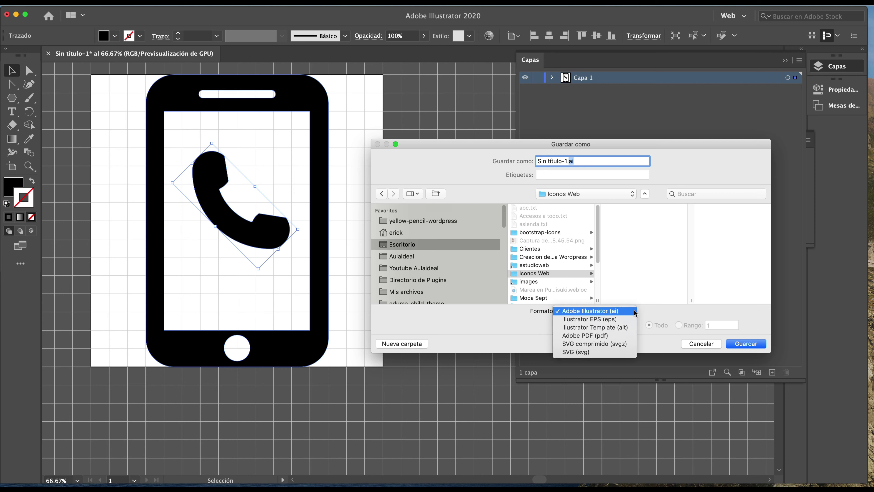
left_click(588, 353)
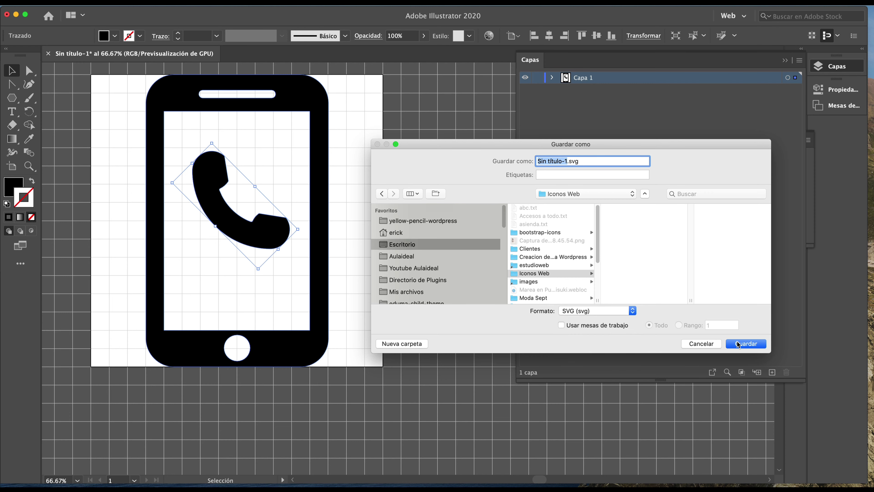
left_click(744, 345)
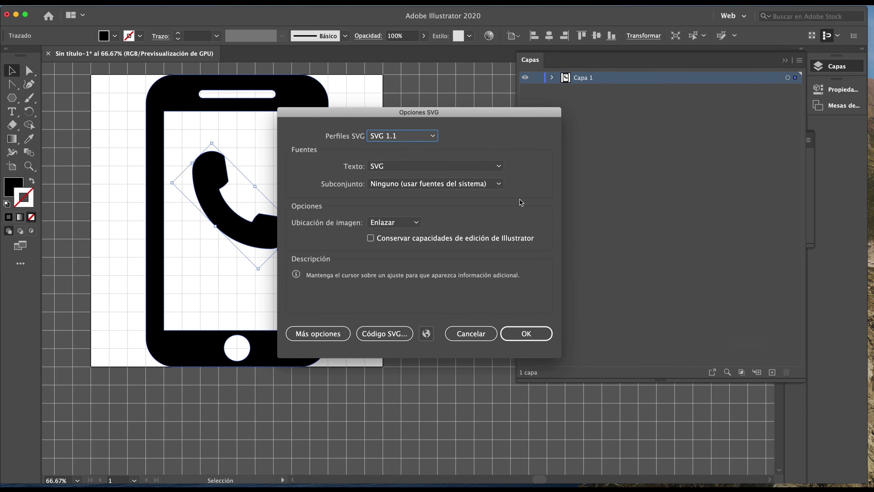
- Keep the SVG 1.1 profile, set Decimales to 1 in Más opciones, and accept the SVG options
left_click_drag(420, 113, 512, 104)
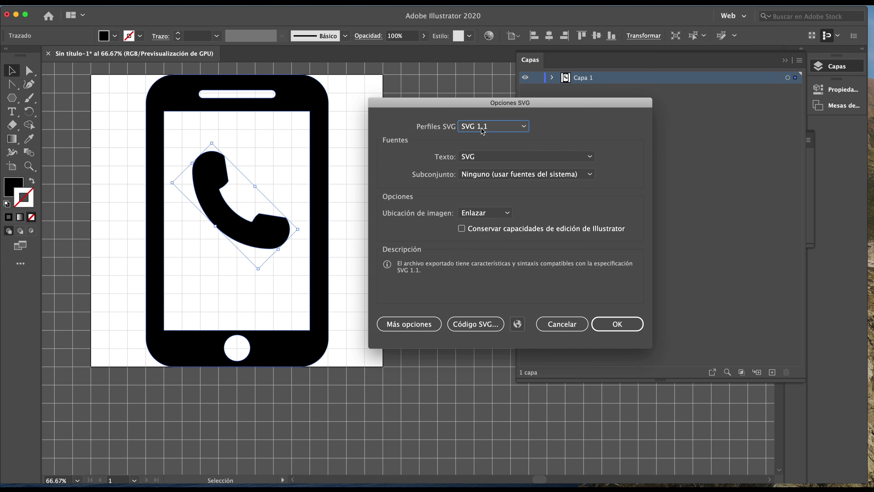
left_click(489, 132)
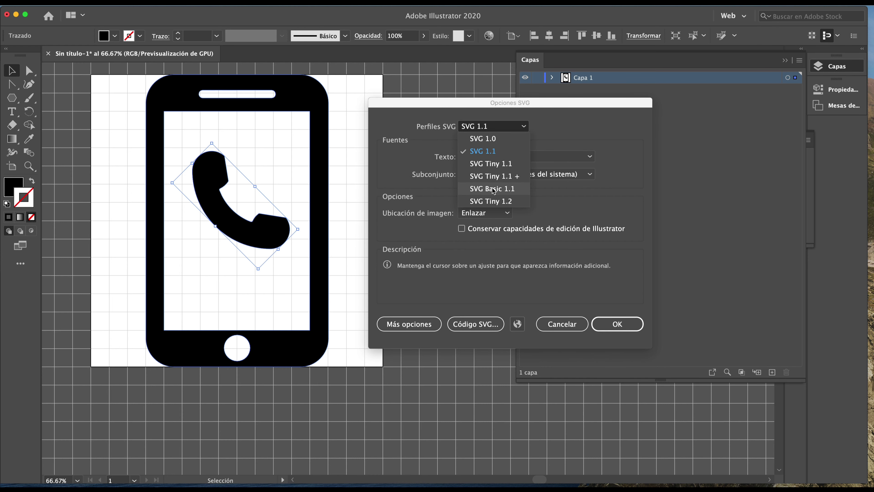
left_click(551, 131)
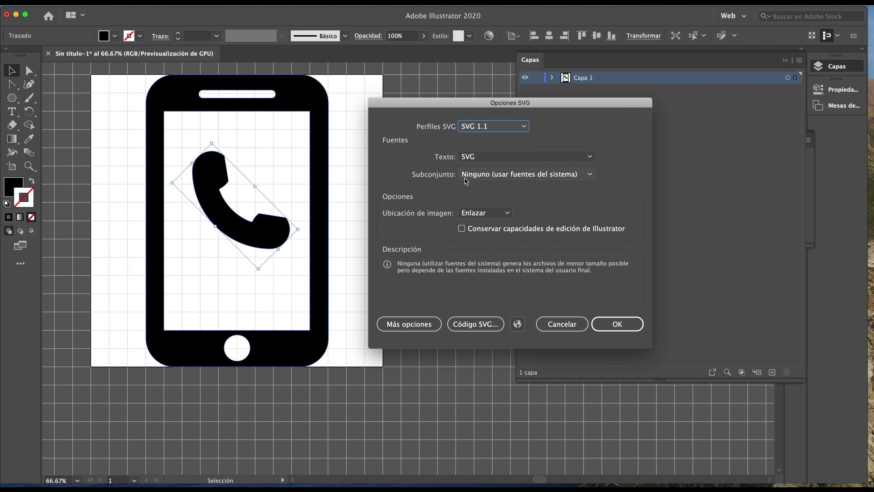
left_click(486, 178)
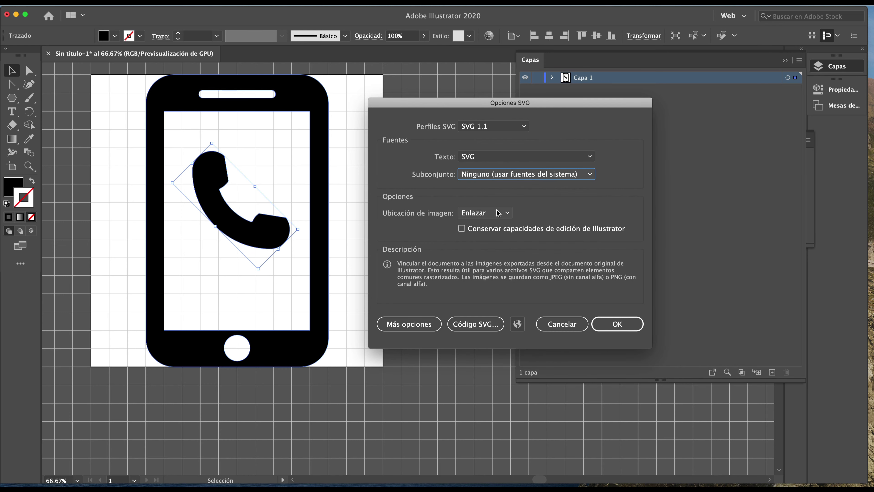
left_click(404, 325)
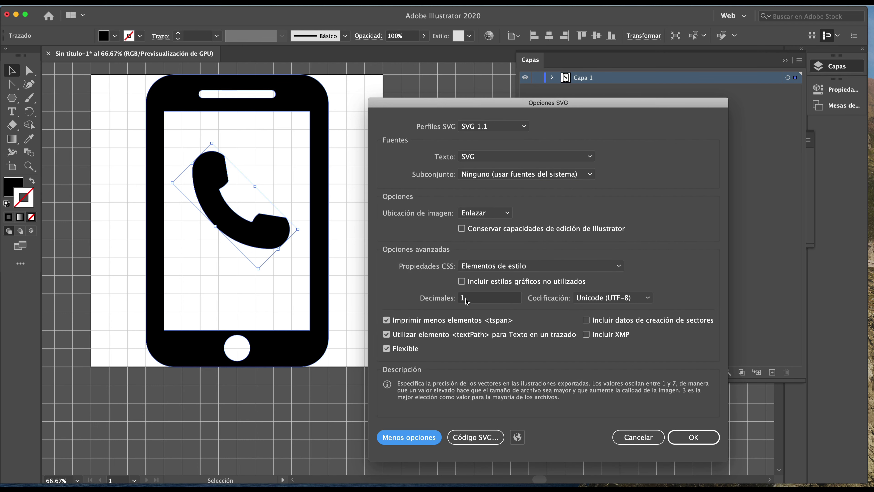
left_click_drag(466, 298, 456, 297)
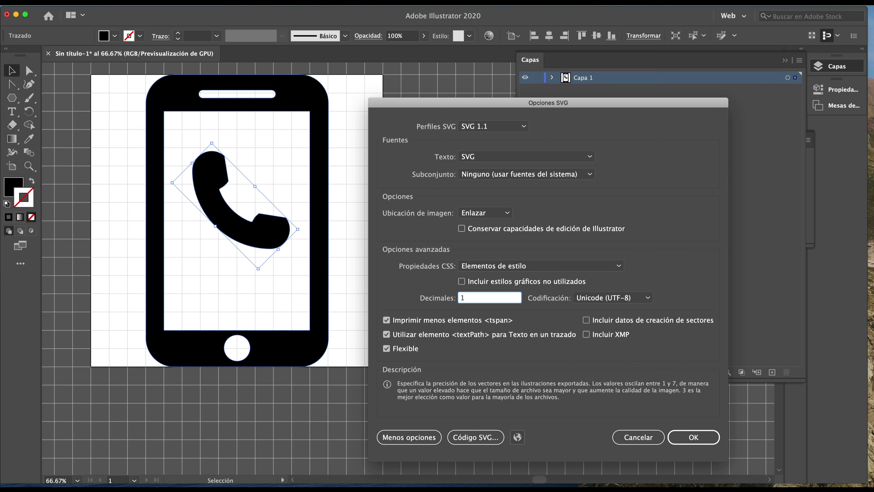
left_click(388, 350)
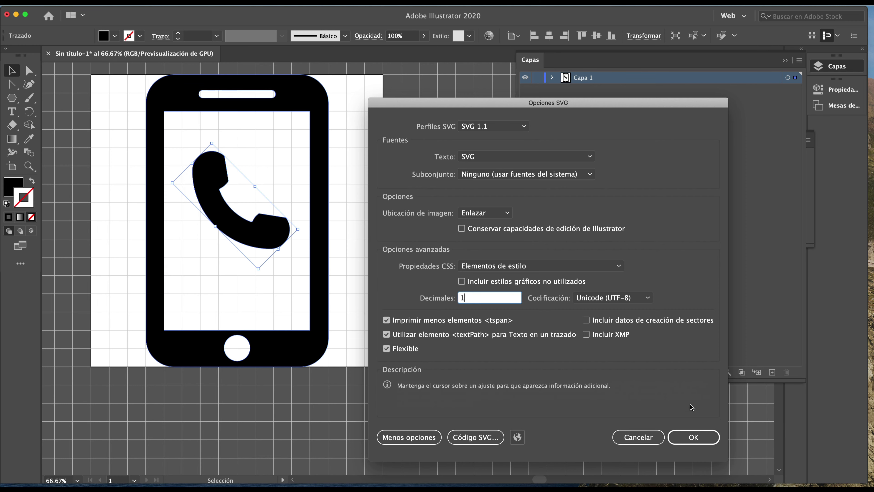
left_click(694, 438)
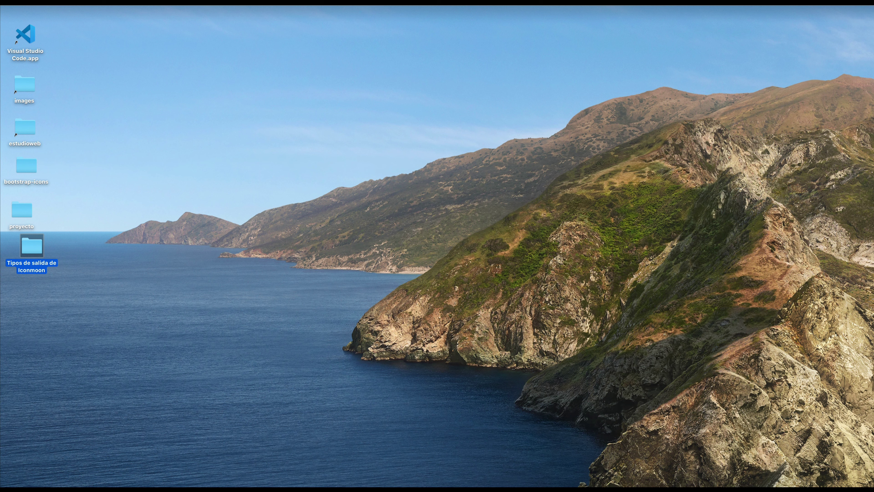
- Open the Iconos Web folder and preview the saved SVG phone icon
left_click_drag(771, 458, 351, 341)
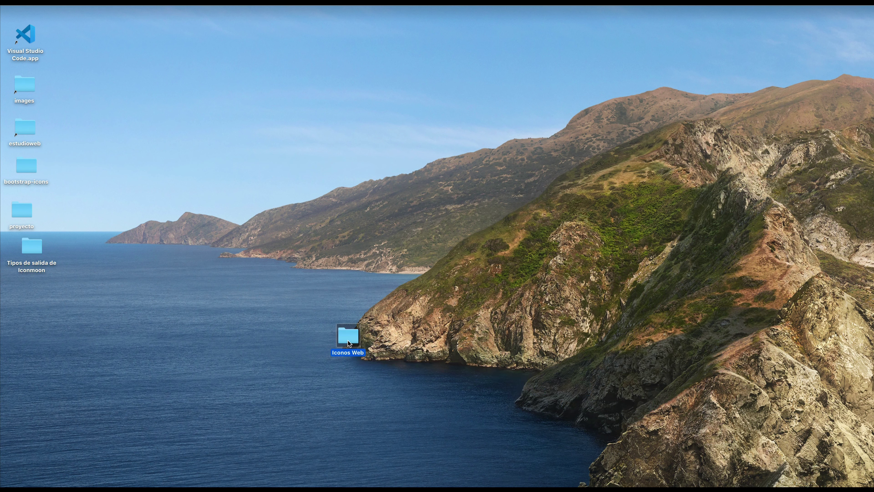
double_click(348, 340)
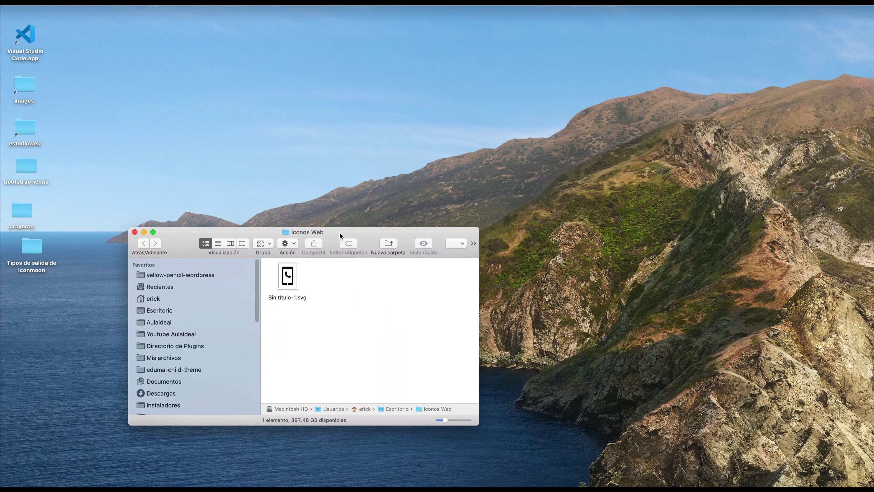
left_click_drag(340, 236, 450, 209)
left_click(398, 254)
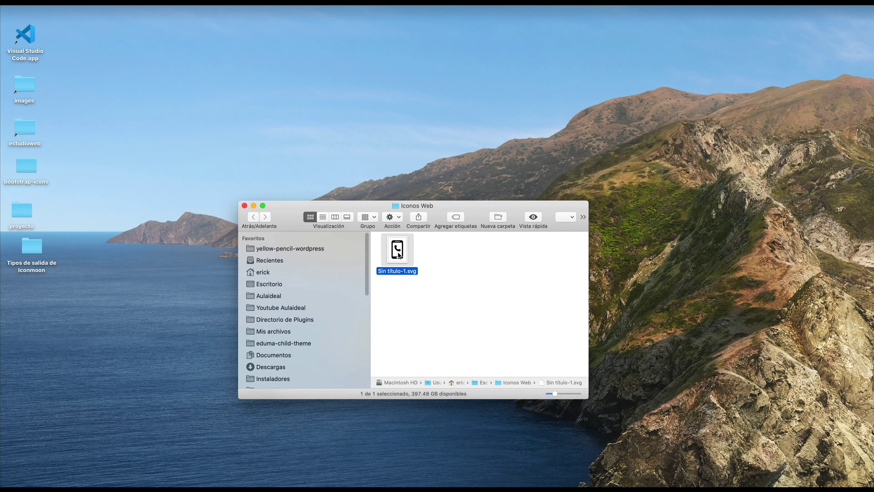
key("space")
- Rename the SVG file to celular.svg, fixing the 'clular' typo
key("Return")
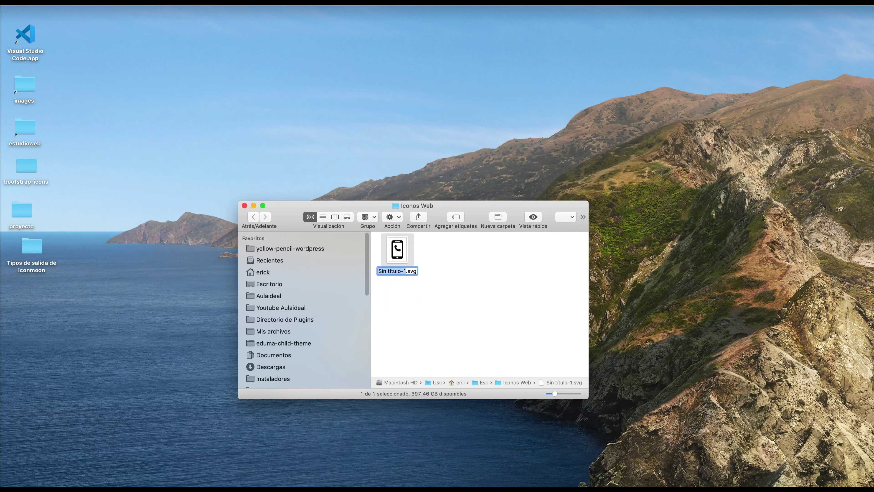
type("c")
type("lular")
key("Left")
type("e")
key("Return")
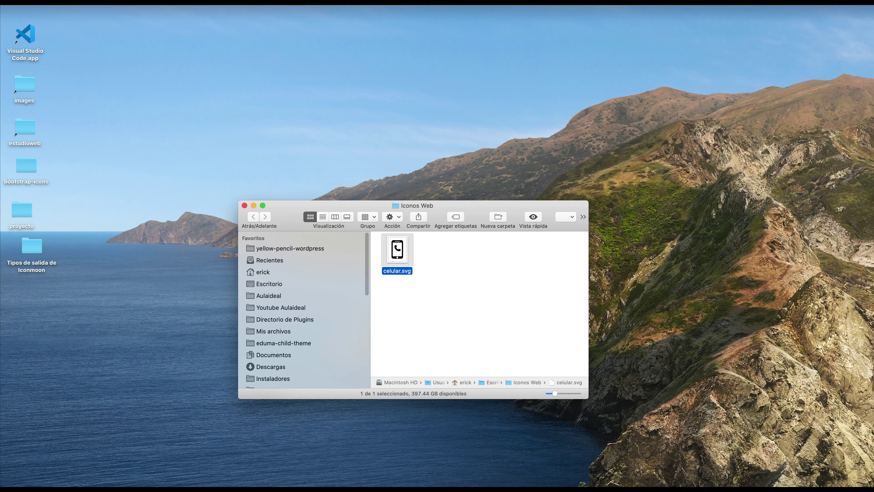